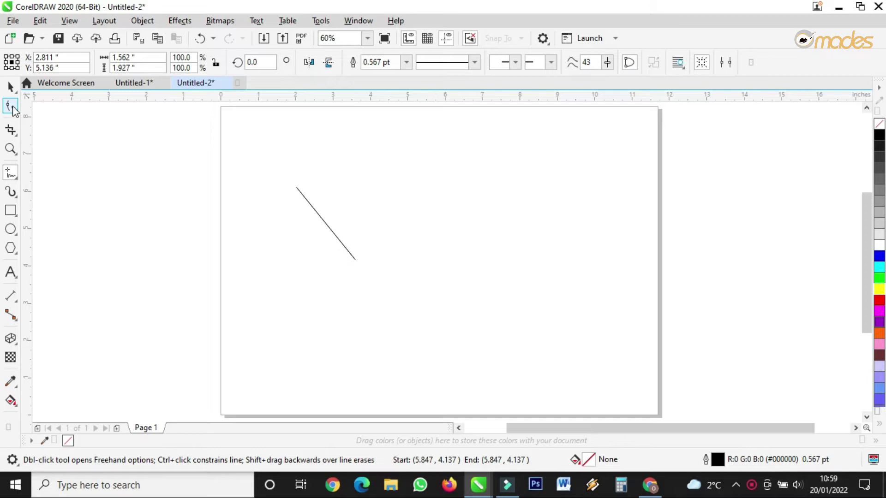
- Convert one side of the closed diagonal line to a curve and bow it outward toward the upper right
{"action": "left_click", "coordinate": [11, 107]}
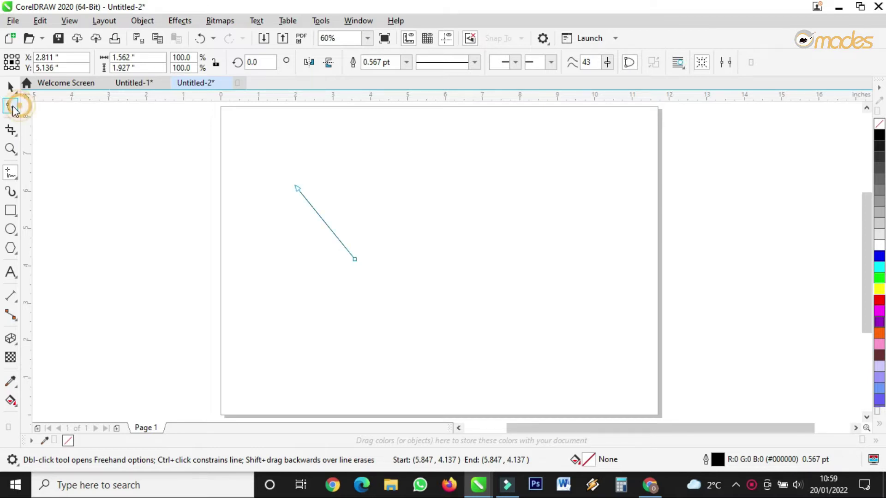
{"action": "left_click", "coordinate": [327, 226]}
{"action": "left_click", "coordinate": [198, 62]}
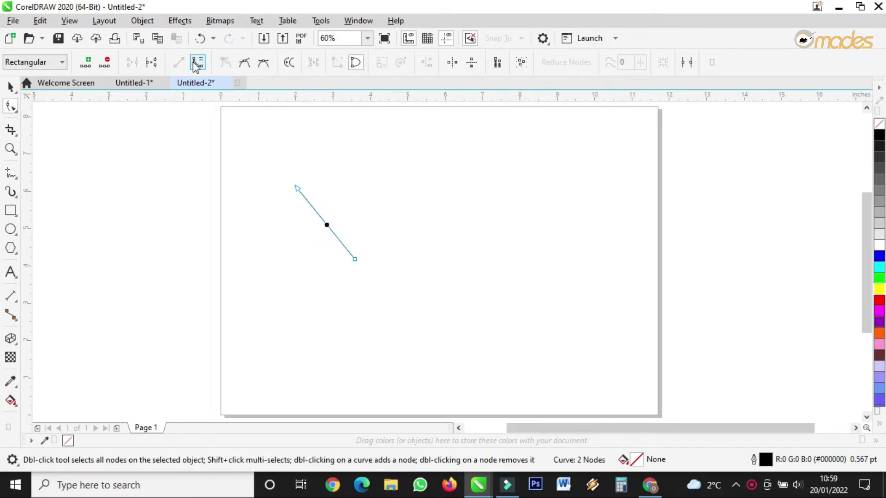
{"action": "mouse_move", "coordinate": [329, 225]}
{"action": "left_mouse_down"}
{"action": "mouse_move", "coordinate": [348, 219]}
{"action": "mouse_move", "coordinate": [343, 211]}
{"action": "mouse_move", "coordinate": [348, 217]}
{"action": "left_mouse_up"}
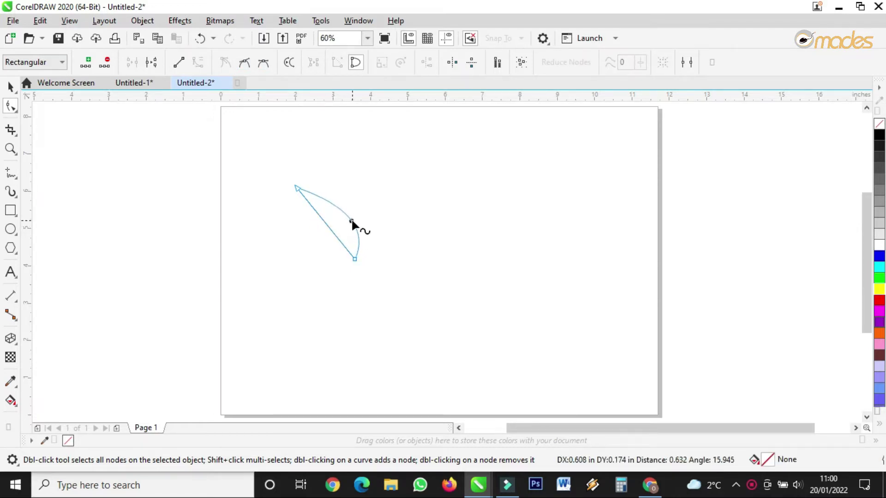
{"action": "left_click", "coordinate": [351, 221]}
- Convert the remaining straight side to a curve, bow it toward the lower left, and refine the base node's curve handle
{"action": "scroll", "coordinate": [332, 238], "scroll_direction": "up", "scroll_amount": 3}
{"action": "left_click", "coordinate": [332, 227]}
{"action": "left_click", "coordinate": [197, 64]}
{"action": "left_click_drag", "start_coordinate": [329, 225], "coordinate": [312, 273]}
{"action": "left_click", "coordinate": [378, 285]}
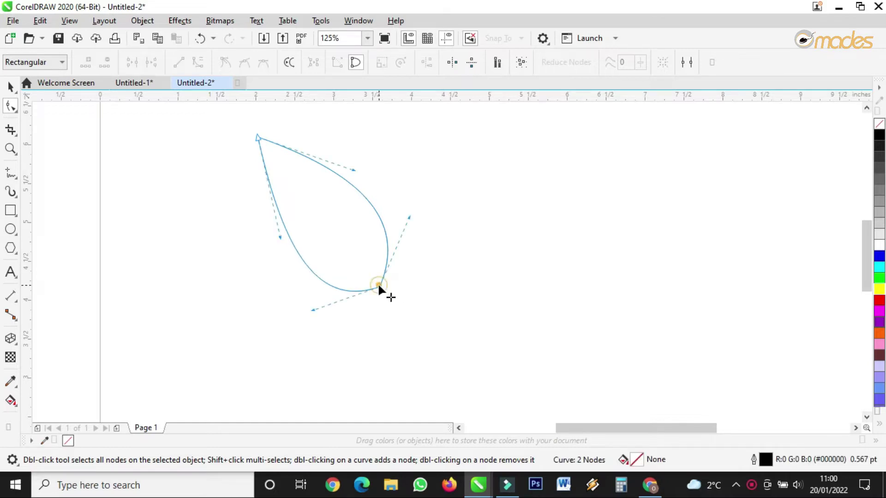
{"action": "left_click_drag", "start_coordinate": [409, 217], "coordinate": [414, 225]}
- Add a node on the petal's upper-right edge and adjust the curve handles into a smooth S-curve toward the tip
{"action": "double_click", "coordinate": [359, 194]}
{"action": "left_click_drag", "start_coordinate": [300, 153], "coordinate": [298, 179]}
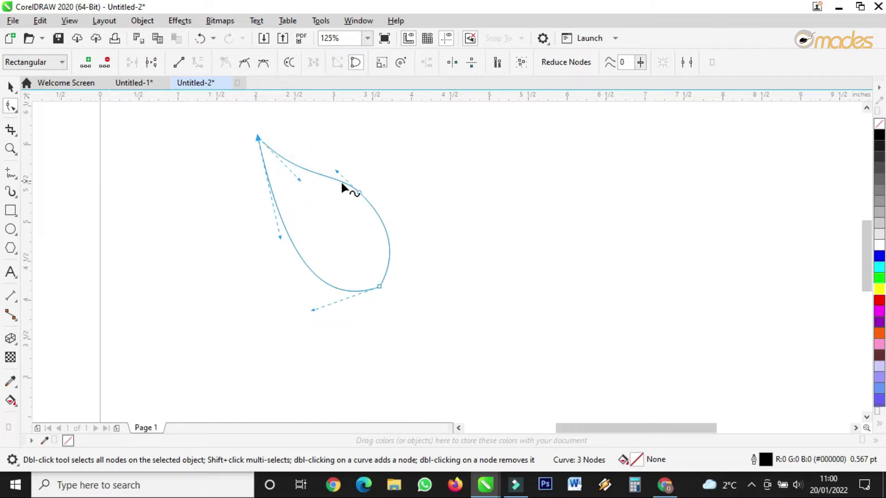
{"action": "left_click_drag", "start_coordinate": [359, 192], "coordinate": [360, 194]}
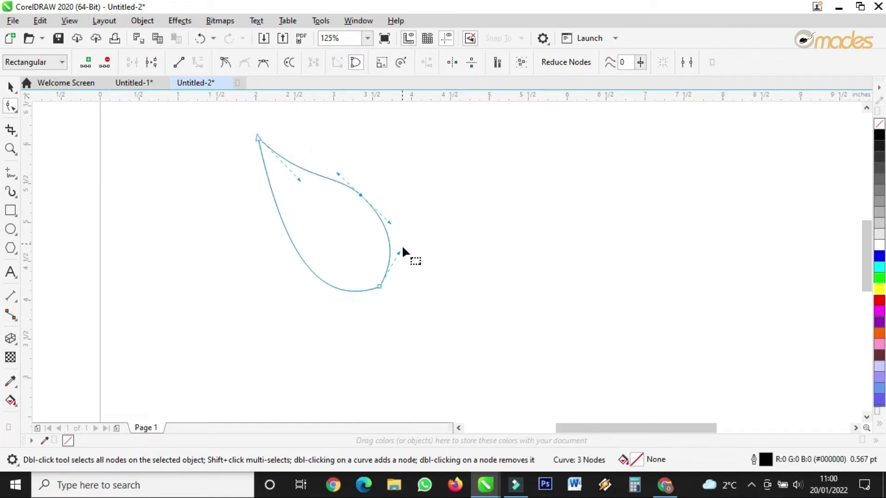
{"action": "left_click_drag", "start_coordinate": [398, 251], "coordinate": [375, 262]}
{"action": "left_click_drag", "start_coordinate": [388, 222], "coordinate": [394, 225]}
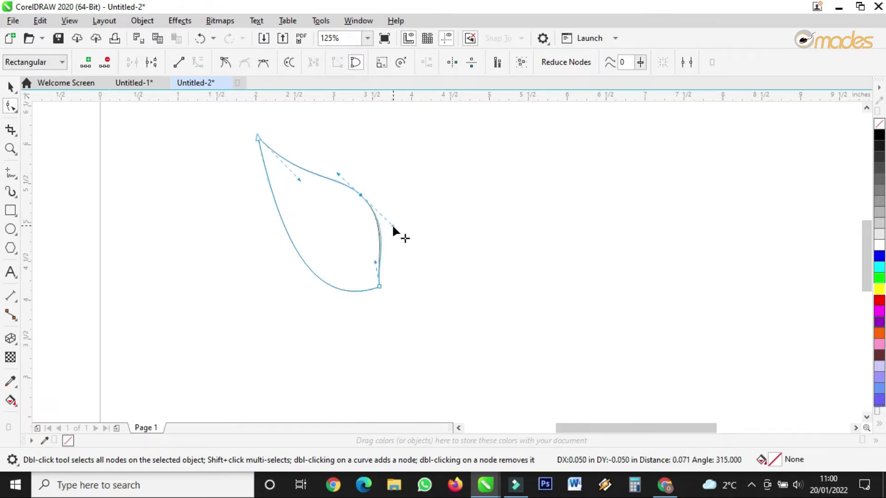
{"action": "left_click_drag", "start_coordinate": [374, 262], "coordinate": [379, 256]}
{"action": "left_click", "coordinate": [360, 194]}
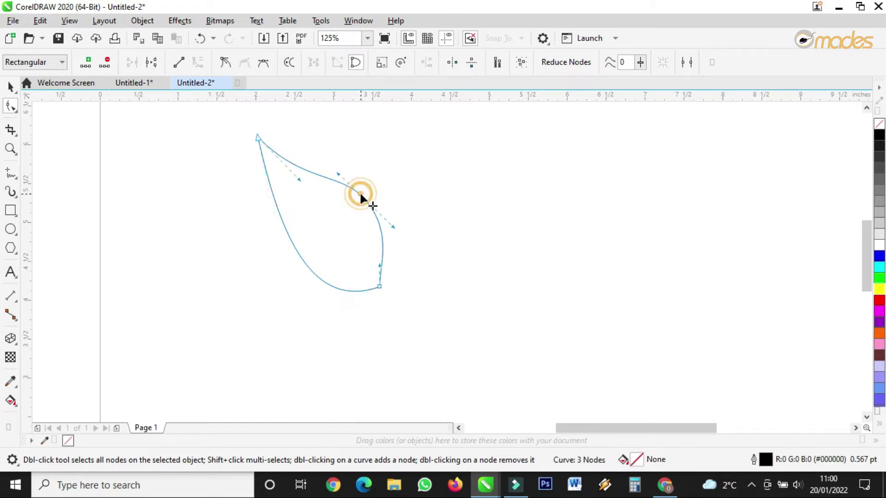
{"action": "left_click_drag", "start_coordinate": [337, 174], "coordinate": [330, 170]}
- Fill the finished petal shape with orange (#FF6600)
{"action": "left_click", "coordinate": [9, 85]}
{"action": "left_click", "coordinate": [518, 275]}
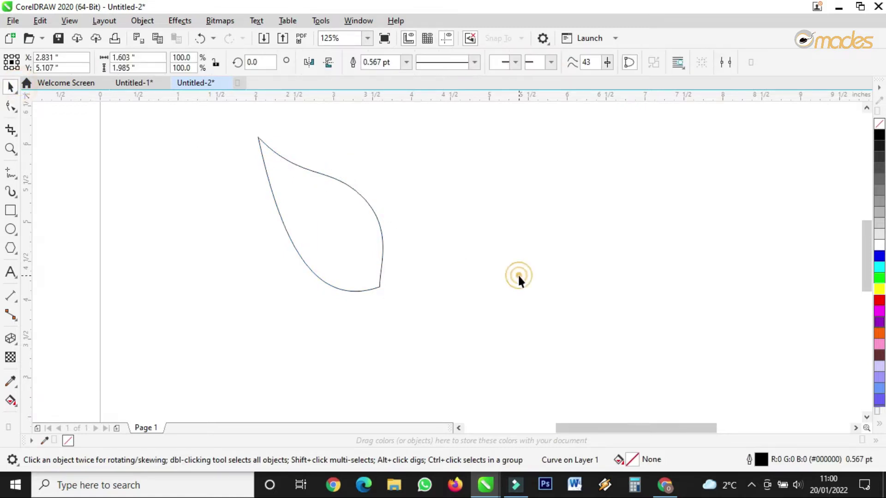
{"action": "left_click", "coordinate": [364, 261]}
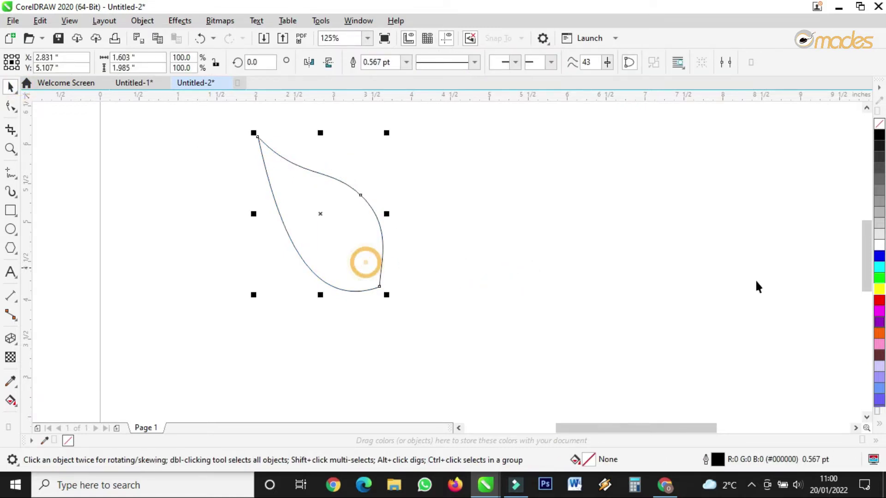
{"action": "left_click", "coordinate": [880, 333]}
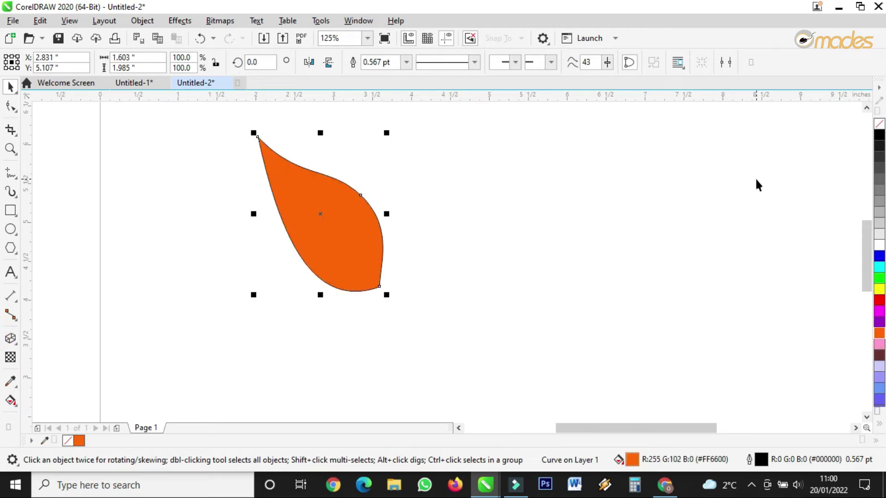
{"action": "scroll", "coordinate": [332, 179], "scroll_direction": "up", "scroll_amount": 2}
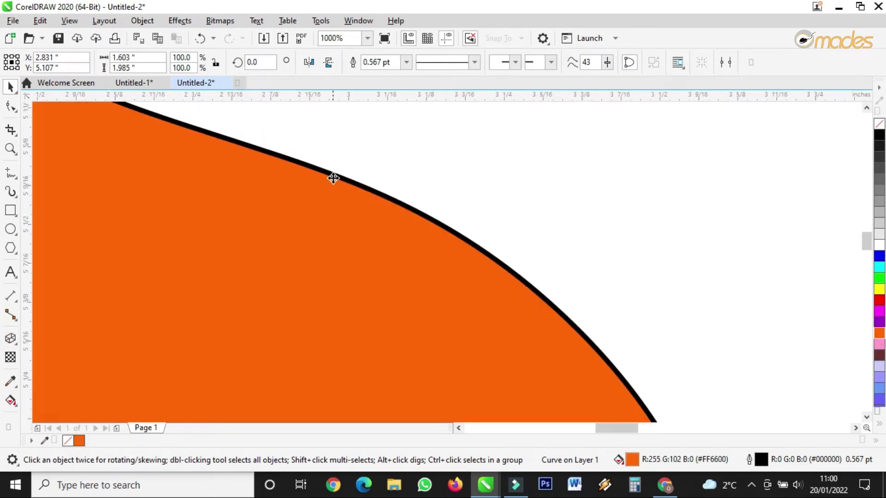
{"action": "scroll", "coordinate": [333, 178], "scroll_direction": "down", "scroll_amount": 2}
{"action": "left_click", "coordinate": [333, 155]}
{"action": "scroll", "coordinate": [332, 154], "scroll_direction": "up", "scroll_amount": 1}
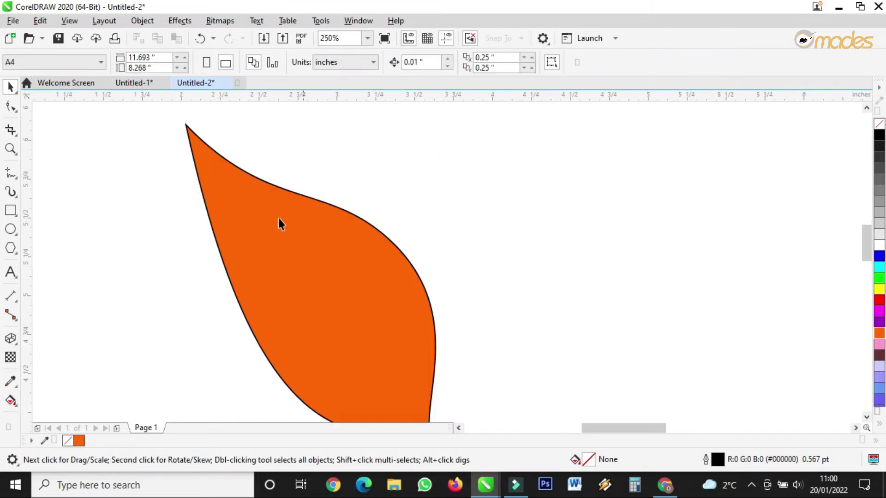
- Duplicate the orange petal about 1.76 inches to the right and slightly higher
{"action": "left_click", "coordinate": [275, 223]}
{"action": "scroll", "coordinate": [273, 225], "scroll_direction": "down", "scroll_amount": 1}
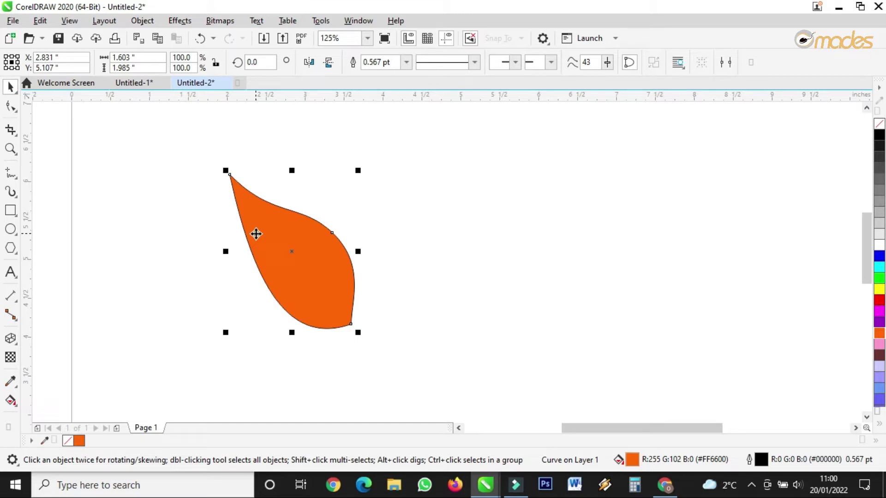
{"action": "left_click_drag", "start_coordinate": [257, 229], "coordinate": [394, 205]}
- Reshape the copied petal with an added node on its left edge, curving both sides inward near the tip
{"action": "scroll", "coordinate": [396, 178], "scroll_direction": "up", "scroll_amount": 1}
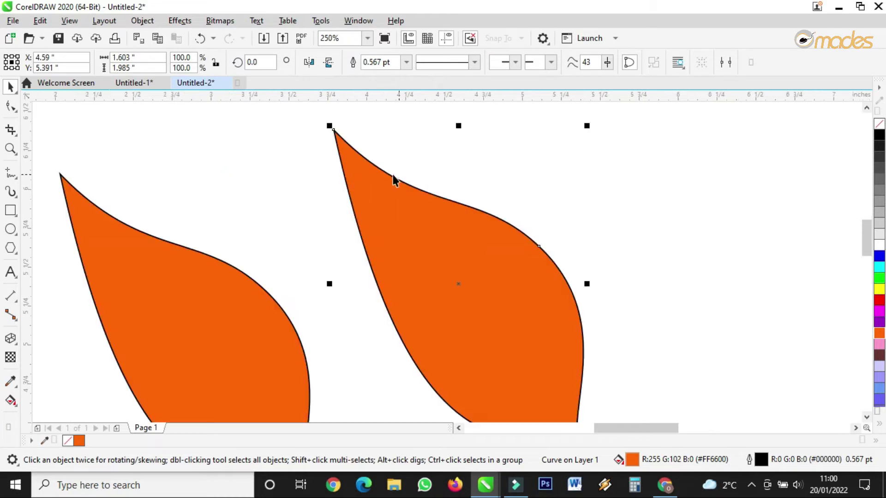
{"action": "left_click", "coordinate": [11, 107]}
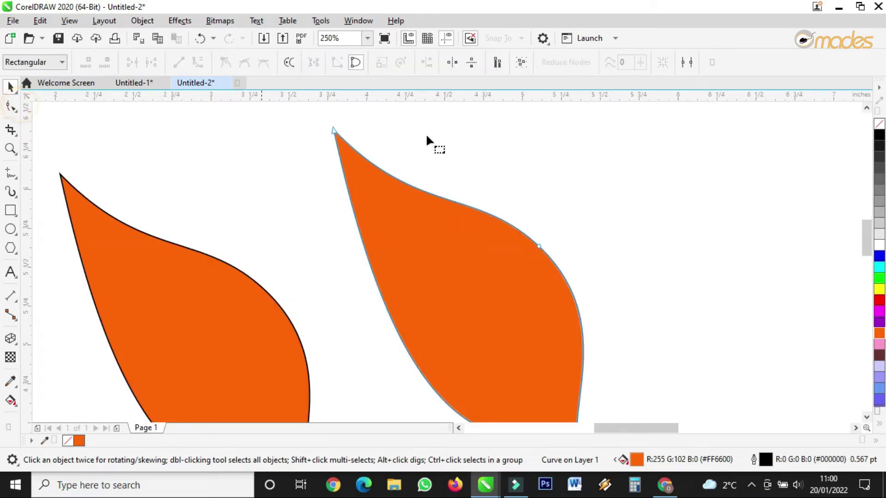
{"action": "left_click", "coordinate": [334, 131]}
{"action": "left_click_drag", "start_coordinate": [417, 214], "coordinate": [398, 183]}
{"action": "left_click_drag", "start_coordinate": [376, 330], "coordinate": [359, 307]}
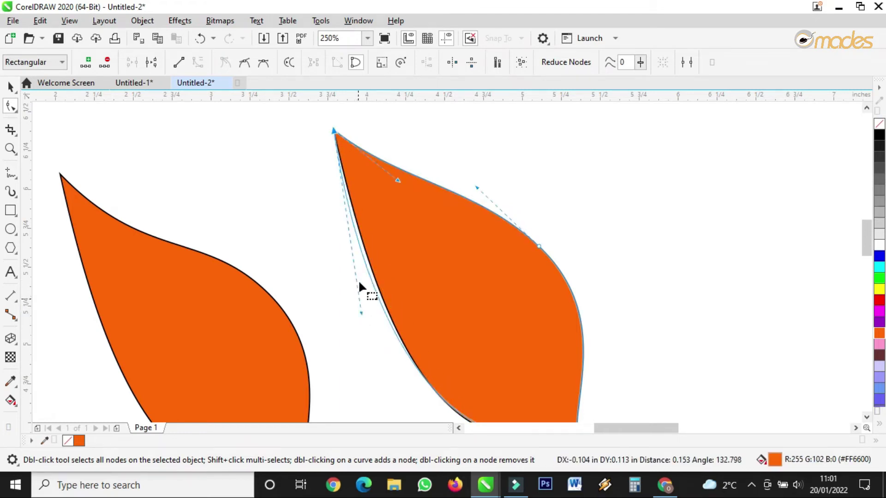
{"action": "double_click", "coordinate": [382, 311]}
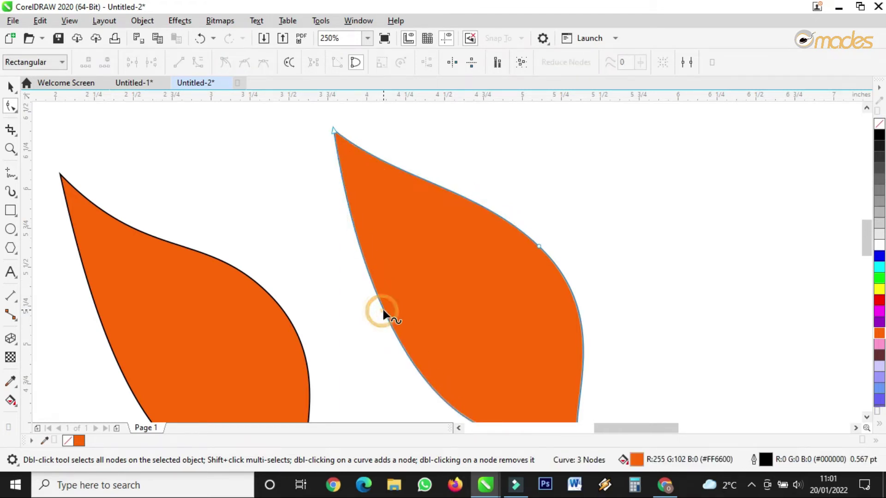
{"action": "left_click_drag", "start_coordinate": [342, 193], "coordinate": [361, 195]}
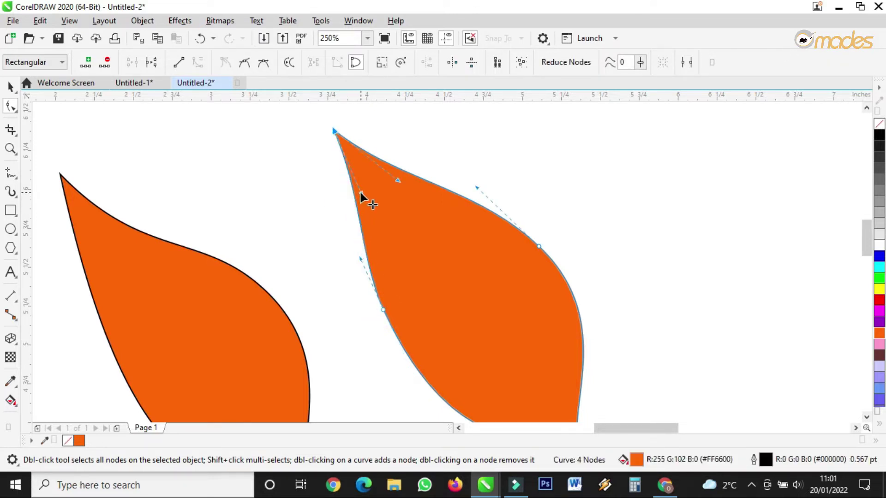
- Rotate the reshaped petal to about 323.7 degrees so its tip points straight up
{"action": "left_click", "coordinate": [10, 85]}
{"action": "scroll", "coordinate": [433, 210], "scroll_direction": "down", "scroll_amount": 1}
{"action": "left_click", "coordinate": [461, 241]}
{"action": "left_click_drag", "start_coordinate": [517, 167], "coordinate": [546, 220]}
{"action": "left_click", "coordinate": [574, 244]}
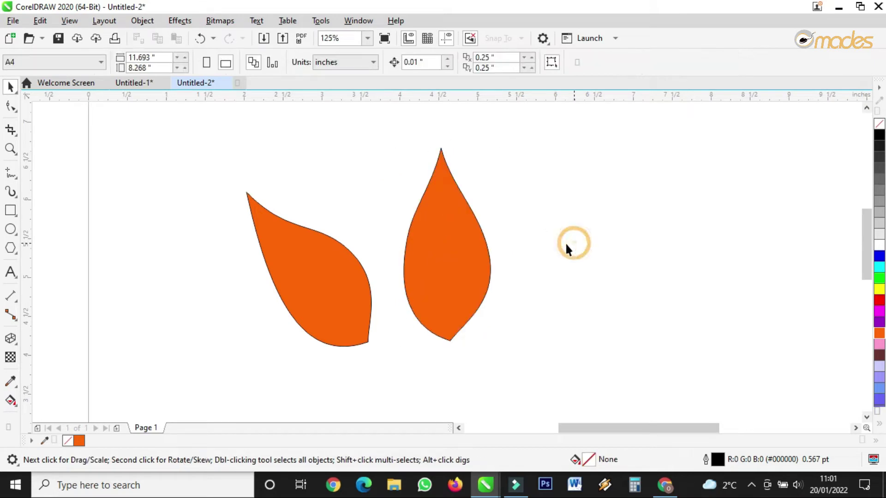
- Move the upright petal so it overlaps the slanted petal and fill it with green (#00FF00)
{"action": "left_click_drag", "start_coordinate": [450, 250], "coordinate": [379, 242]}
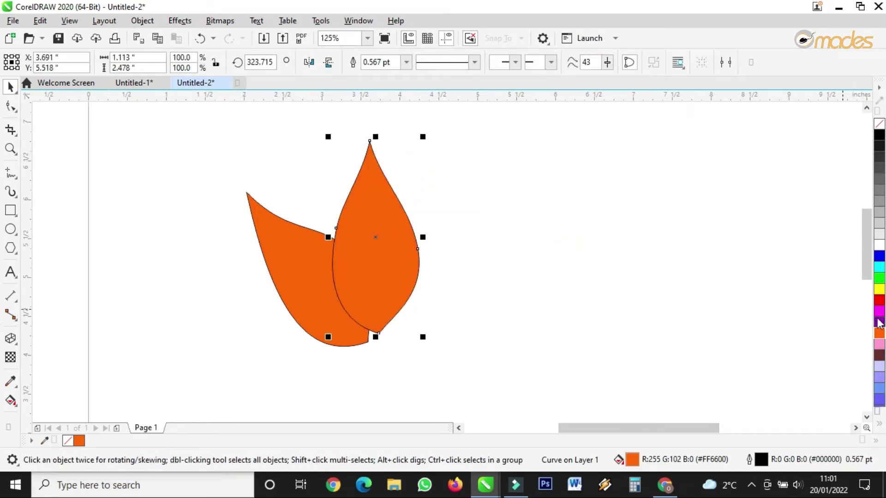
{"action": "left_click", "coordinate": [879, 277]}
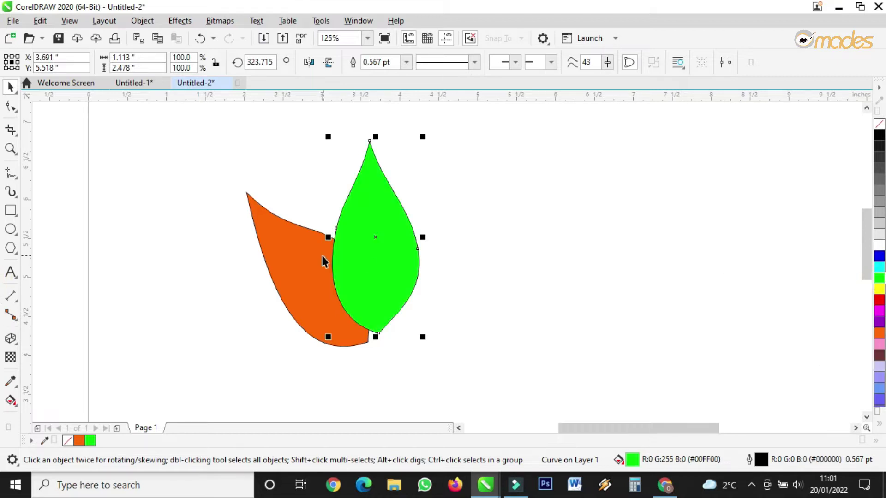
- Send the green petal back one behind the orange petal and shift it slightly up and to the left
{"action": "right_click", "coordinate": [355, 236]}
{"action": "mouse_move", "coordinate": [392, 199]}
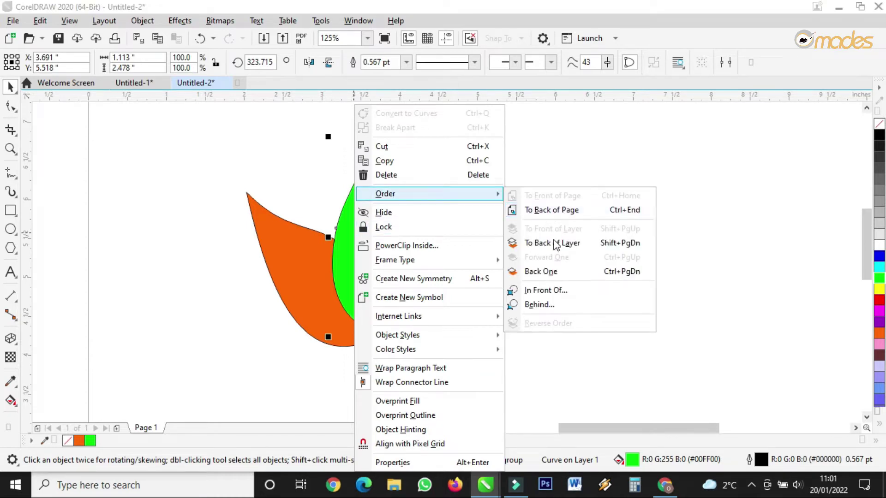
{"action": "left_click", "coordinate": [550, 273]}
{"action": "left_click", "coordinate": [464, 276]}
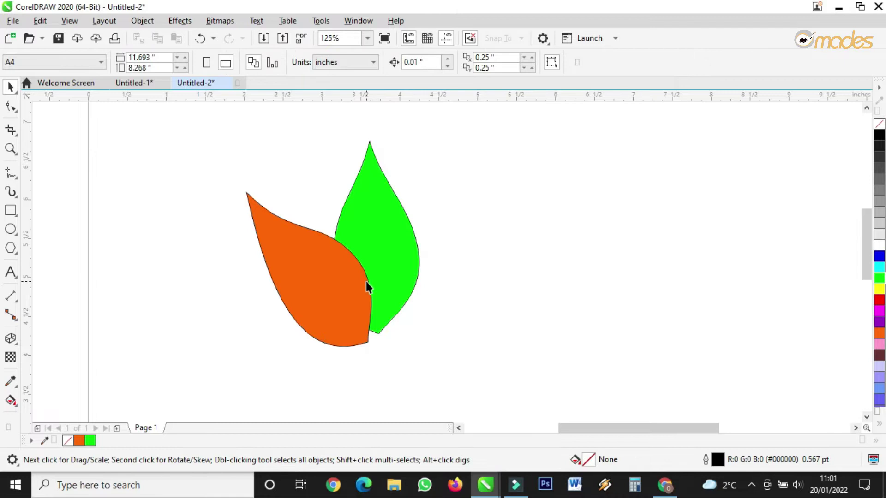
{"action": "left_click", "coordinate": [389, 281]}
{"action": "left_click_drag", "start_coordinate": [390, 281], "coordinate": [381, 277]}
{"action": "left_click", "coordinate": [473, 304]}
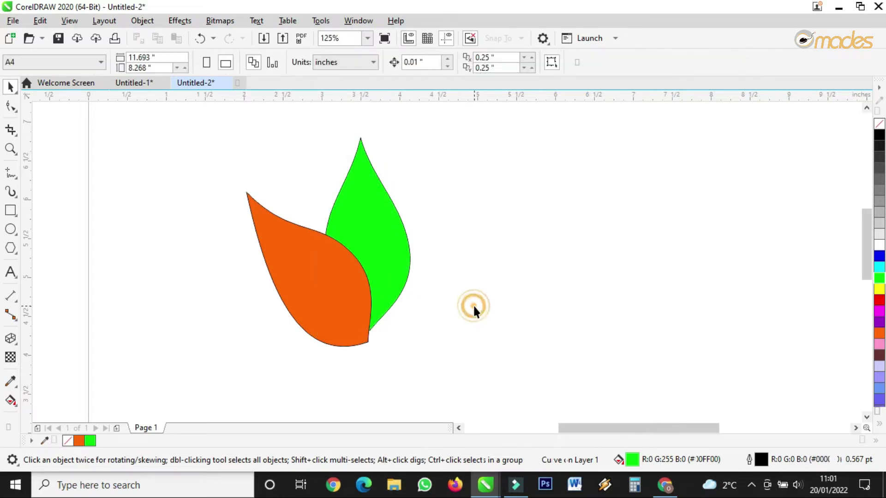
- Trim the green petal with the orange petal, and nudge the orange petal left to open a narrow gap
{"action": "left_click", "coordinate": [366, 316]}
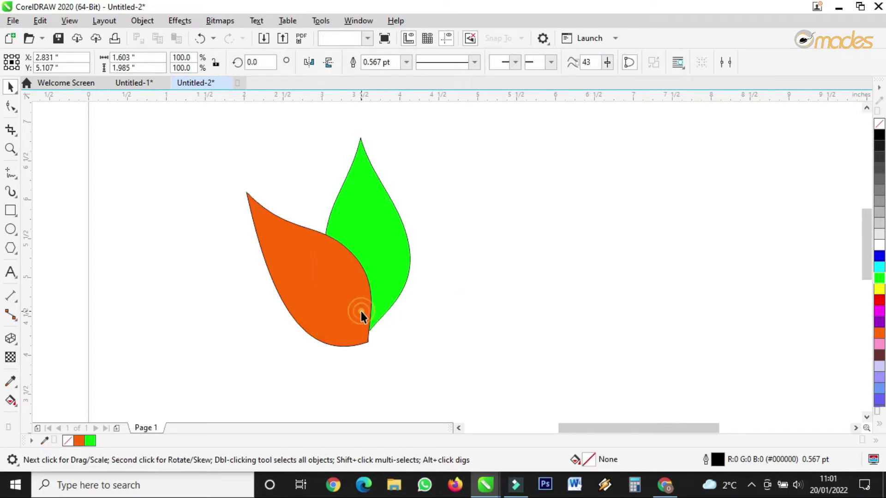
{"action": "left_click", "coordinate": [369, 232], "text": "shift"}
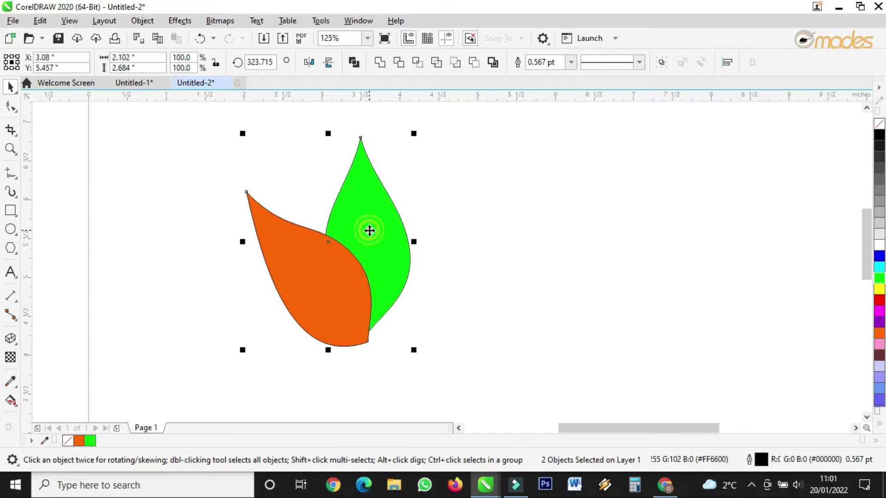
{"action": "left_click", "coordinate": [399, 62]}
{"action": "left_click", "coordinate": [459, 215]}
{"action": "left_click", "coordinate": [336, 270]}
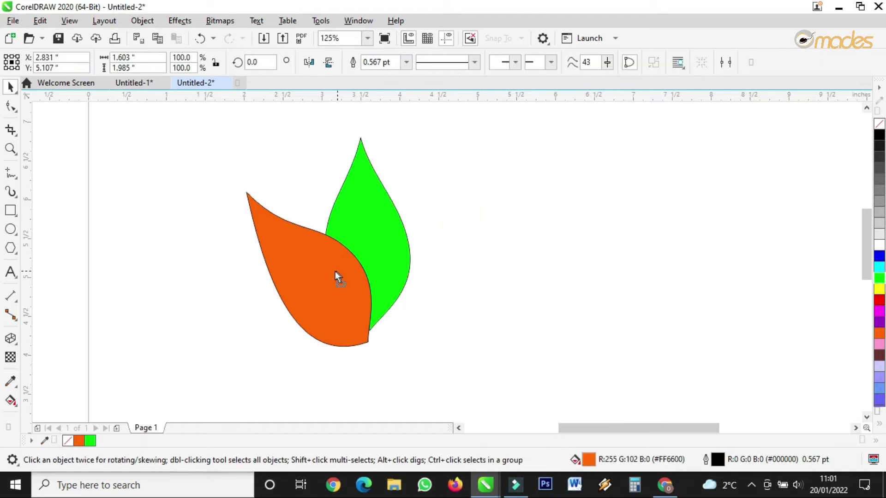
{"action": "key", "text": "Left"}
- Duplicate the orange petal on the right of the design and mirror the copy horizontally
{"action": "left_click_drag", "start_coordinate": [335, 271], "coordinate": [416, 260]}
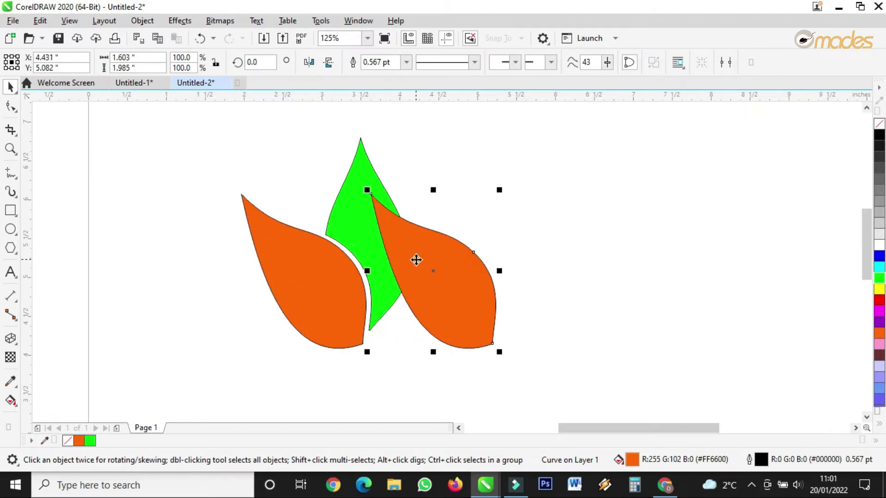
{"action": "left_click", "coordinate": [309, 62]}
{"action": "left_click_drag", "start_coordinate": [409, 271], "coordinate": [407, 267]}
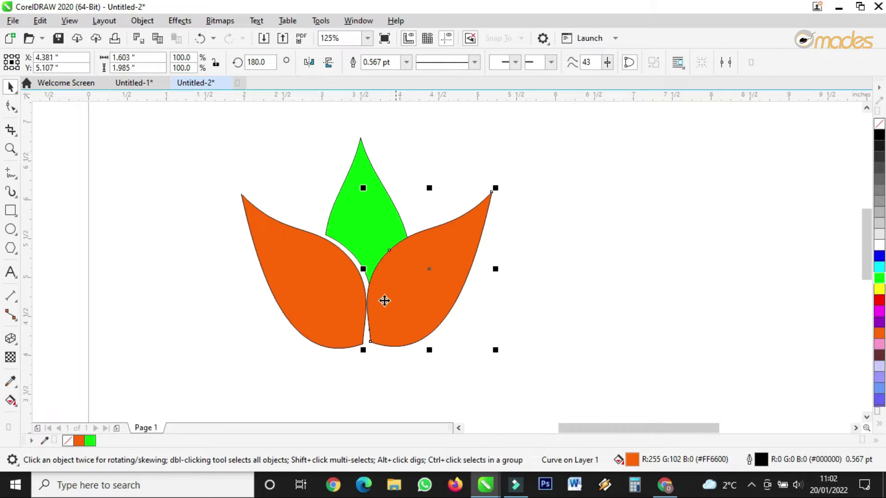
- Fine-tune the mirrored petal's position so it meets the left orange petal and overlaps the green one
{"action": "scroll", "coordinate": [377, 313], "scroll_direction": "up", "scroll_amount": 2}
{"action": "left_click_drag", "start_coordinate": [376, 319], "coordinate": [375, 321]}
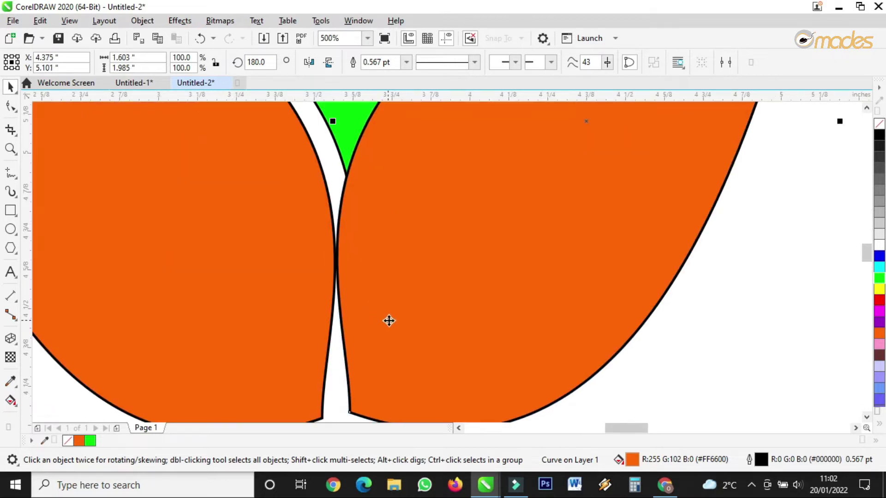
{"action": "scroll", "coordinate": [390, 322], "scroll_direction": "down", "scroll_amount": 1}
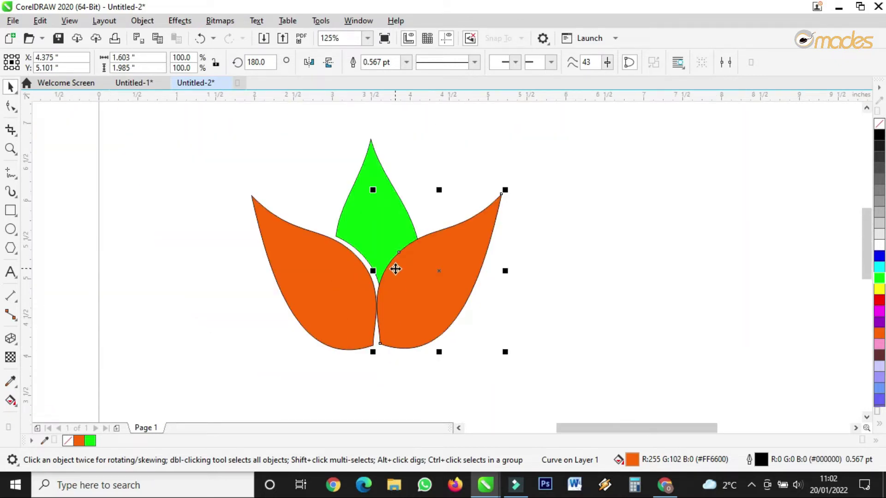
{"action": "left_click_drag", "start_coordinate": [395, 269], "coordinate": [394, 266]}
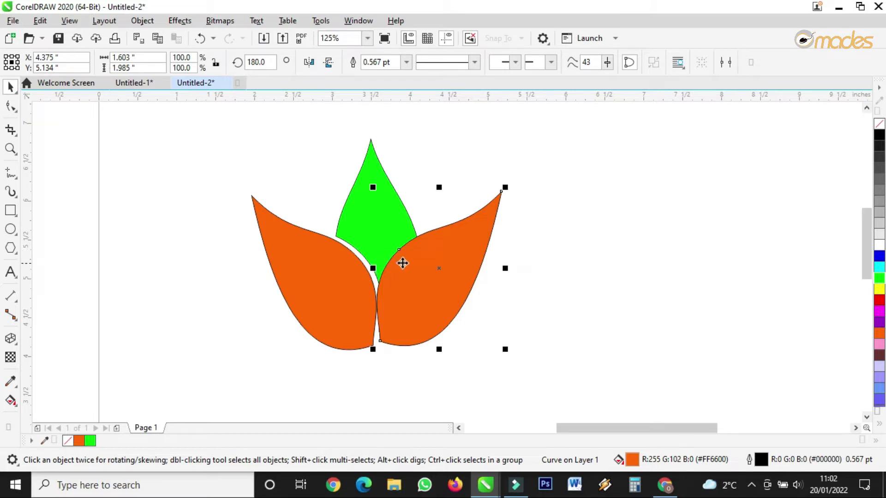
- Trim the green petal with the mirrored orange petal, and move the mirrored petal right to leave a matching gap
{"action": "left_click", "coordinate": [394, 217], "text": "shift"}
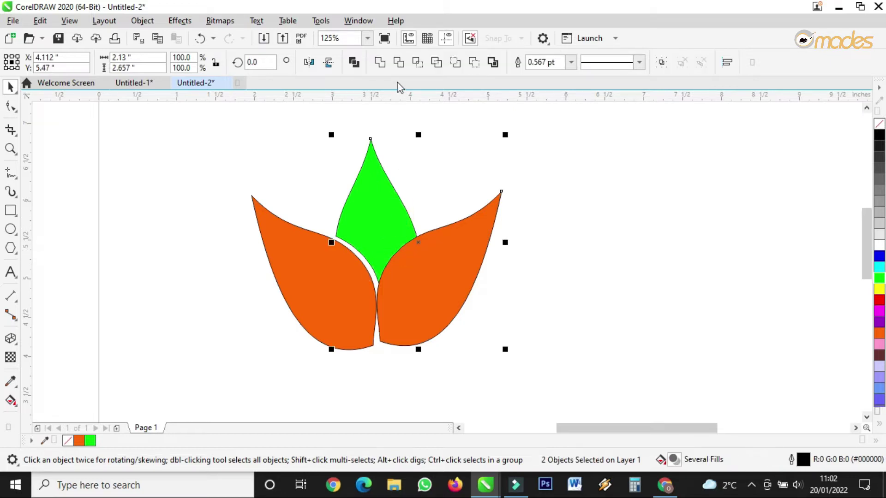
{"action": "left_click", "coordinate": [397, 63]}
{"action": "left_click", "coordinate": [412, 267]}
{"action": "left_click_drag", "start_coordinate": [416, 269], "coordinate": [414, 273]}
{"action": "scroll", "coordinate": [369, 345], "scroll_direction": "up", "scroll_amount": 2}
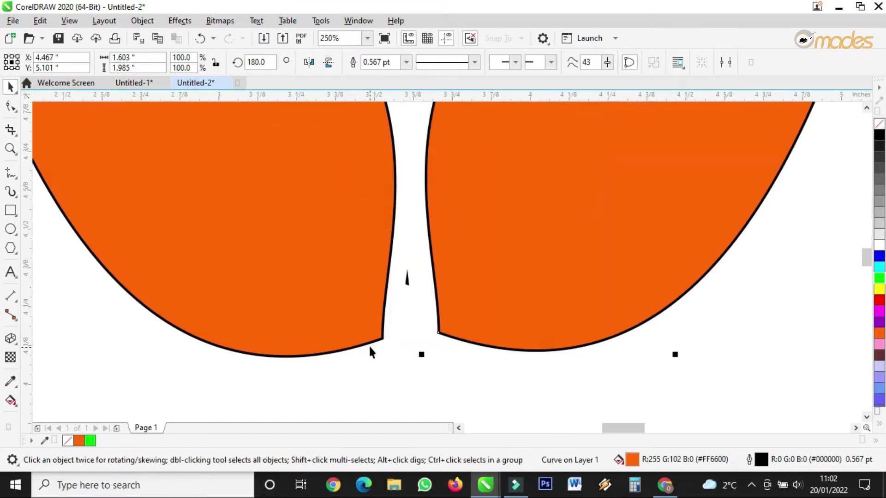
- Delete the nodes of the tiny leftover fragment of the trimmed green petal between the two orange petals
{"action": "key", "text": "F10"}
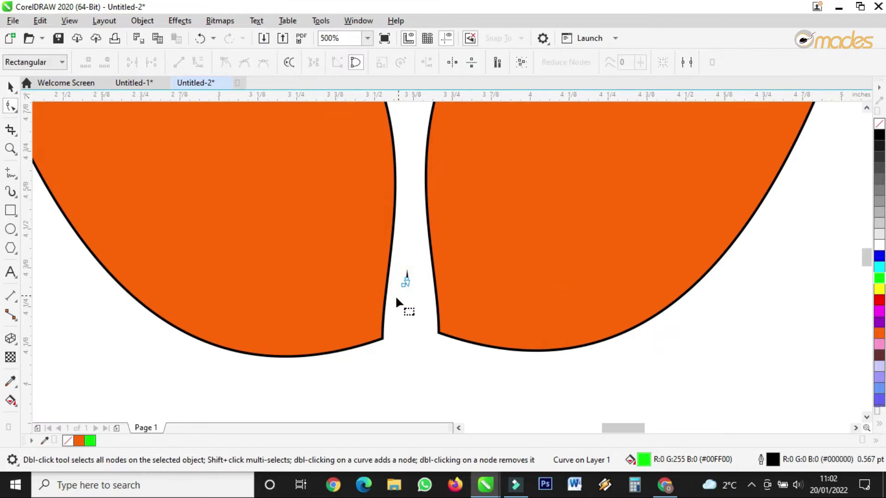
{"action": "left_click_drag", "start_coordinate": [417, 276], "coordinate": [418, 268]}
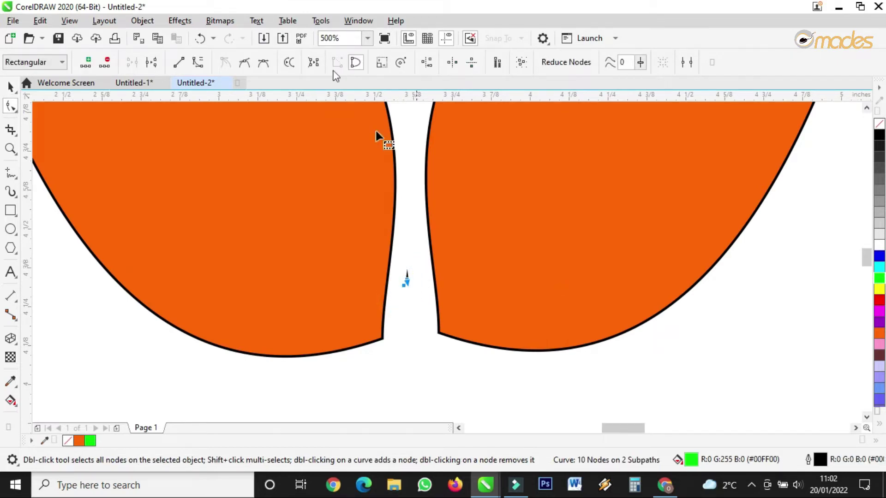
{"action": "left_click", "coordinate": [105, 62]}
{"action": "scroll", "coordinate": [311, 247], "scroll_direction": "down", "scroll_amount": 2}
{"action": "scroll", "coordinate": [312, 249], "scroll_direction": "down", "scroll_amount": 3}
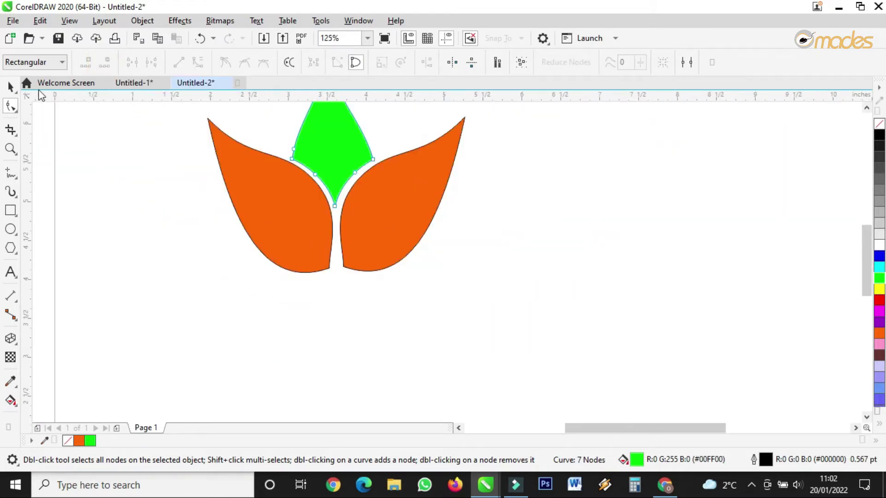
{"action": "left_click", "coordinate": [10, 87]}
{"action": "left_click", "coordinate": [532, 325]}
{"action": "scroll", "coordinate": [436, 286], "scroll_direction": "down", "scroll_amount": 2}
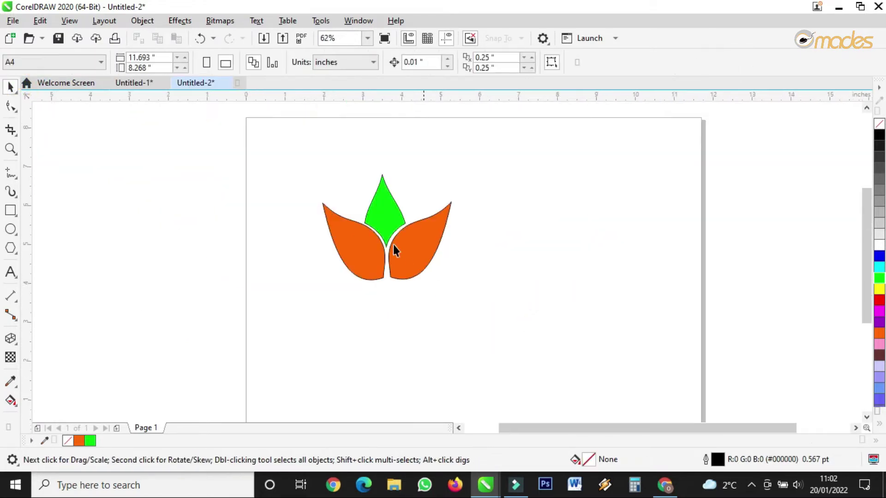
- Change the fill of the mirrored orange petal on the right of the design to blue
{"action": "scroll", "coordinate": [390, 235], "scroll_direction": "up", "scroll_amount": 2}
{"action": "scroll", "coordinate": [384, 226], "scroll_direction": "up", "scroll_amount": 2}
{"action": "left_click", "coordinate": [459, 259]}
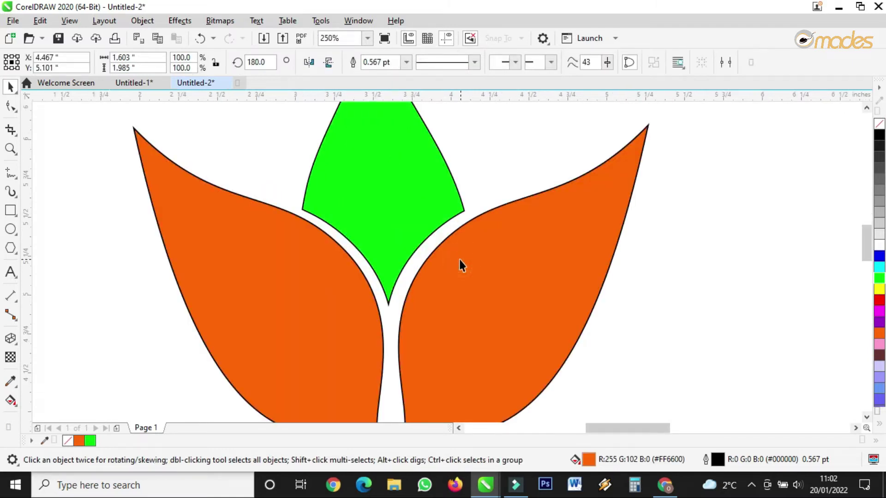
{"action": "scroll", "coordinate": [394, 261], "scroll_direction": "down", "scroll_amount": 2}
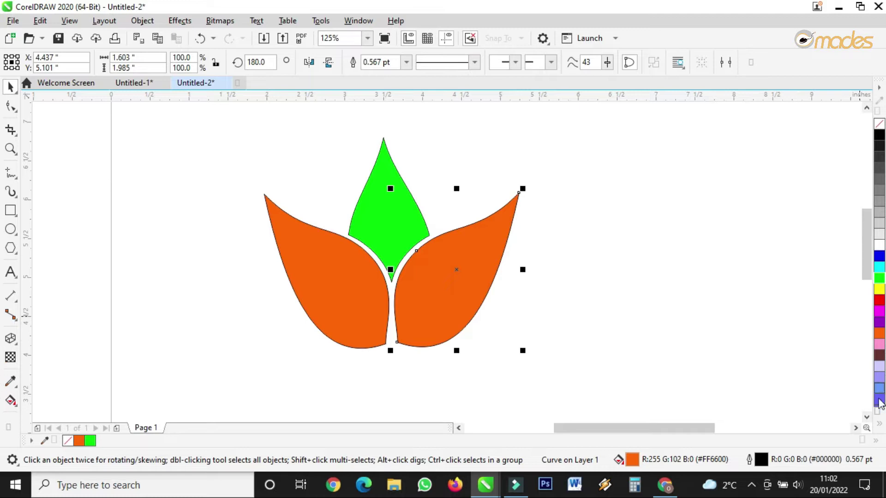
{"action": "left_click", "coordinate": [879, 425]}
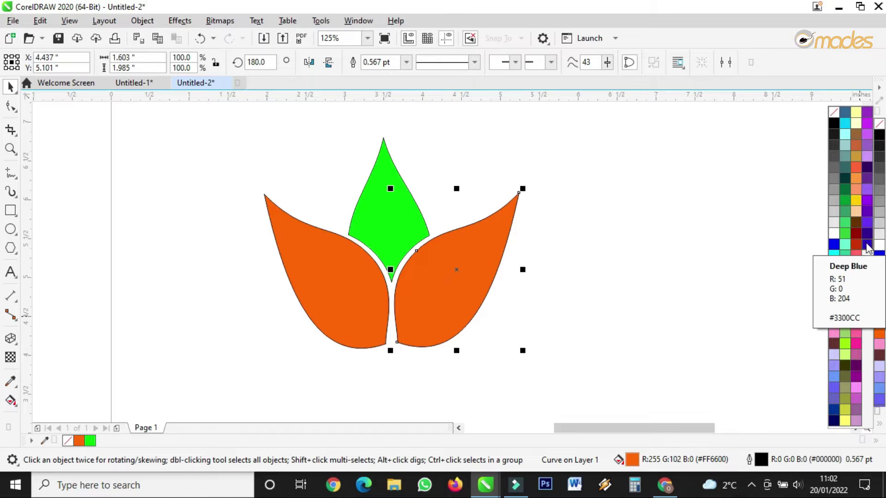
{"action": "left_click", "coordinate": [833, 244]}
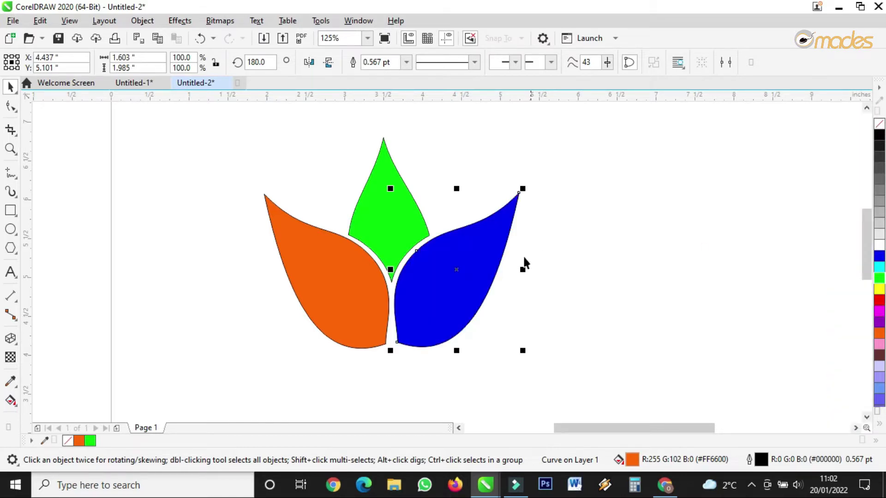
{"action": "left_click", "coordinate": [517, 267]}
{"action": "scroll", "coordinate": [408, 283], "scroll_direction": "down", "scroll_amount": 2}
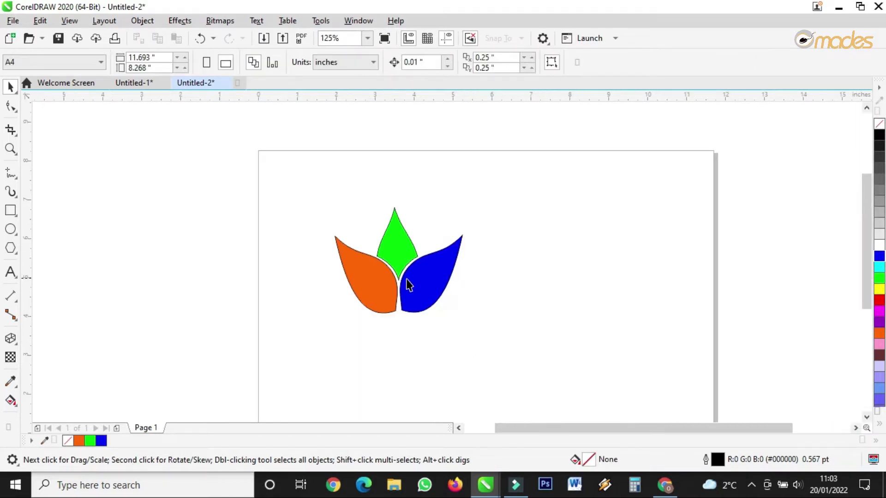
{"action": "left_click_drag", "start_coordinate": [289, 169], "coordinate": [489, 323]}
{"action": "left_click", "coordinate": [490, 324]}
- Draw a closed wavy freehand stem with a flared base below the petals, about 1.2 in wide and 3.9 in tall
{"action": "scroll", "coordinate": [487, 239], "scroll_direction": "down", "scroll_amount": 2}
{"action": "scroll", "coordinate": [453, 328], "scroll_direction": "up", "scroll_amount": 2}
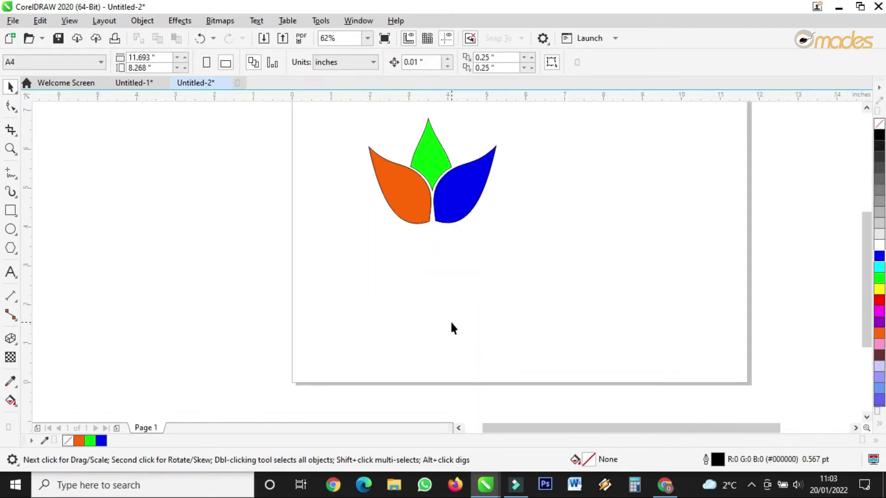
{"action": "left_click", "coordinate": [10, 173]}
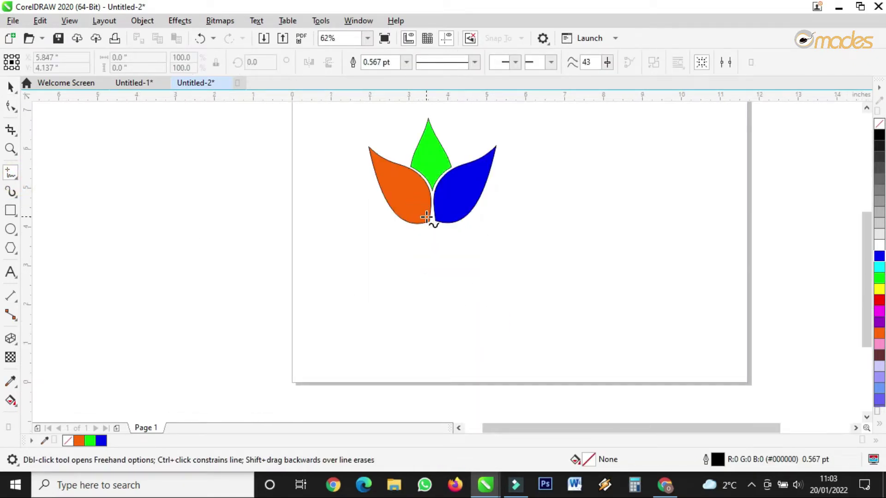
{"action": "mouse_move", "coordinate": [429, 224]}
{"action": "left_mouse_down"}
{"action": "mouse_move", "coordinate": [434, 355]}
{"action": "mouse_move", "coordinate": [424, 372]}
{"action": "left_mouse_up"}
{"action": "mouse_move", "coordinate": [424, 371]}
{"action": "left_mouse_down"}
{"action": "mouse_move", "coordinate": [469, 373]}
{"action": "mouse_move", "coordinate": [453, 354]}
{"action": "mouse_move", "coordinate": [455, 286]}
{"action": "mouse_move", "coordinate": [431, 228]}
{"action": "left_mouse_up"}
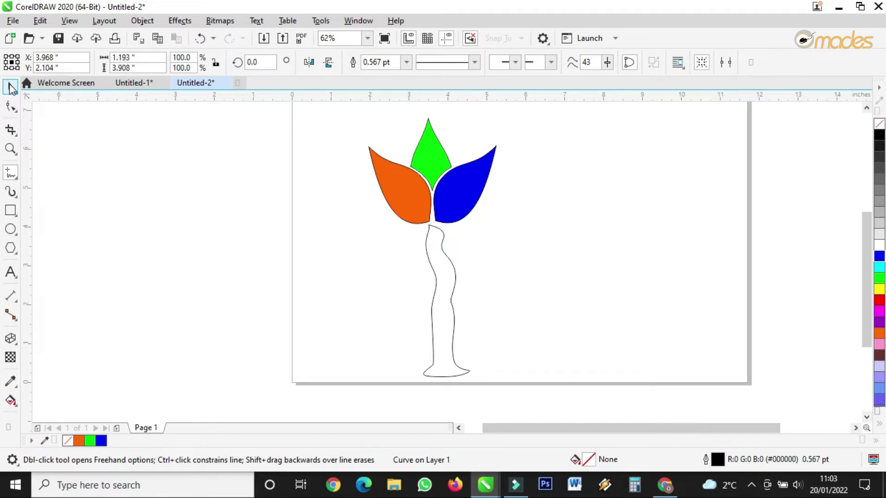
- Fill the stem shape with a dark olive colour from the default palette
{"action": "left_click", "coordinate": [11, 87]}
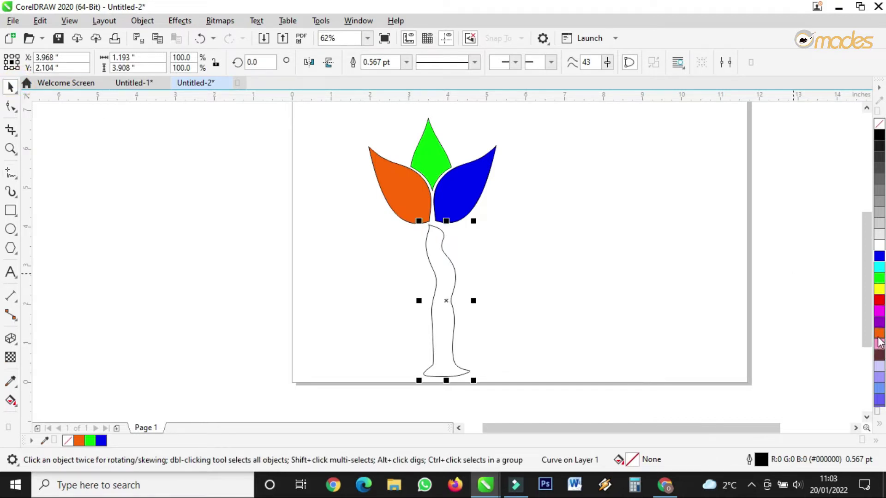
{"action": "left_click", "coordinate": [878, 424]}
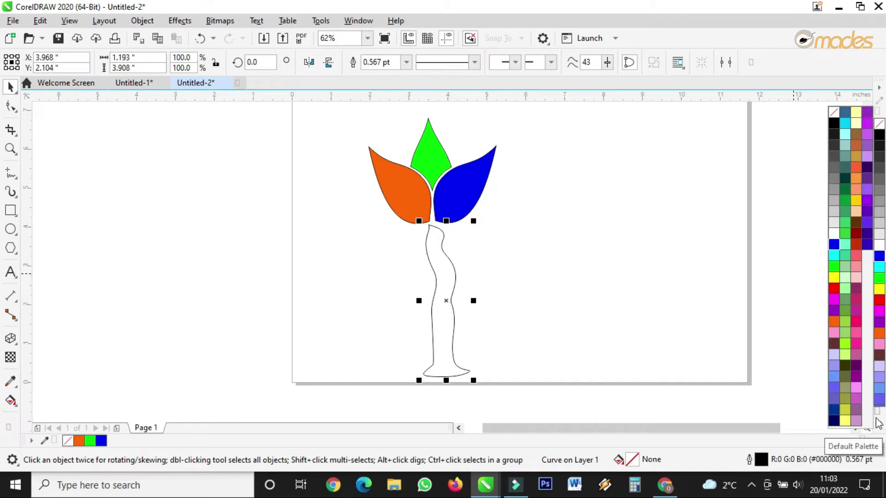
{"action": "left_click", "coordinate": [846, 378]}
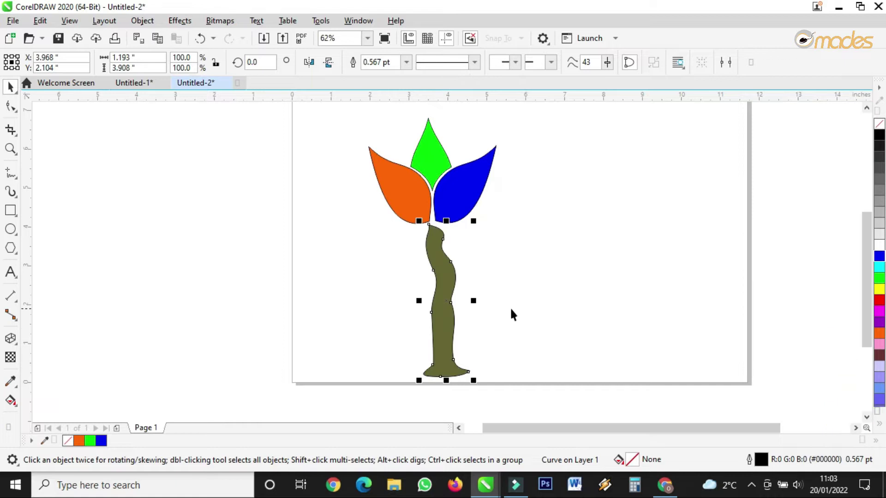
{"action": "left_click", "coordinate": [502, 297]}
- Move the three petals and the stem together towards the middle of the page, and group them
{"action": "left_click_drag", "start_coordinate": [326, 404], "coordinate": [548, 130]}
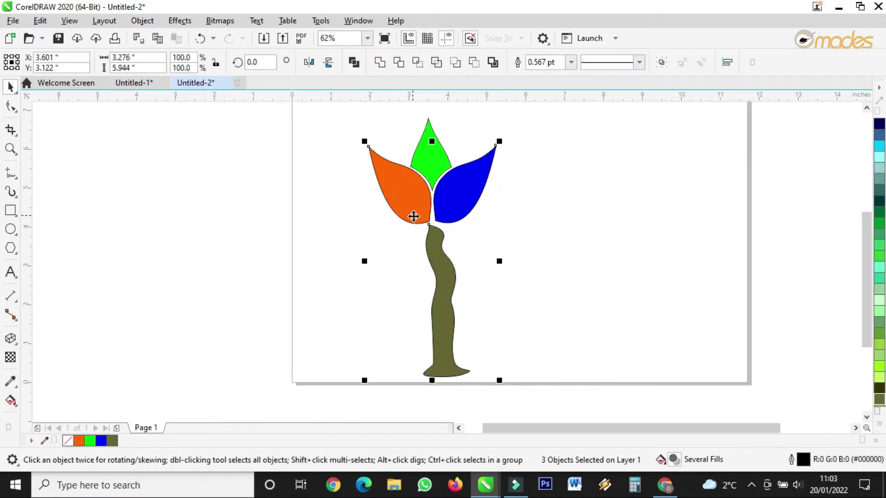
{"action": "scroll", "coordinate": [414, 214], "scroll_direction": "down", "scroll_amount": 2}
{"action": "left_click_drag", "start_coordinate": [353, 159], "coordinate": [517, 331]}
{"action": "left_click_drag", "start_coordinate": [448, 213], "coordinate": [483, 202]}
{"action": "scroll", "coordinate": [468, 133], "scroll_direction": "up", "scroll_amount": 2}
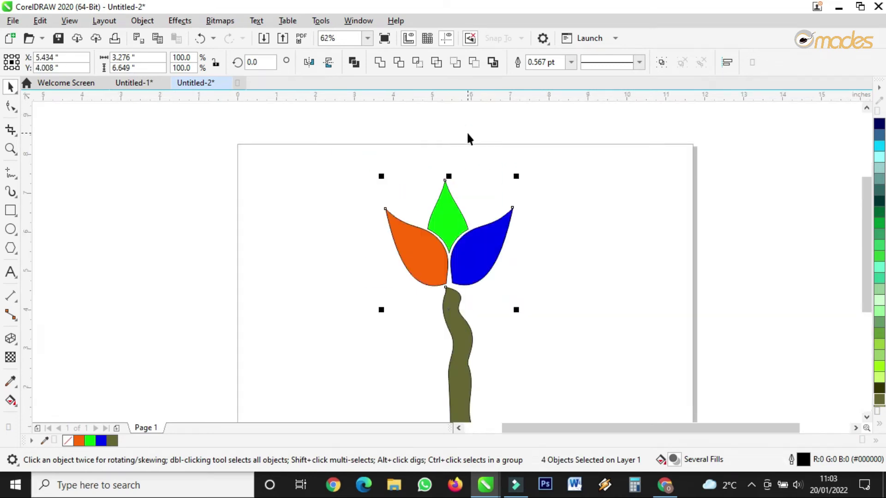
{"action": "left_click", "coordinate": [662, 63]}
{"action": "left_click", "coordinate": [558, 184]}
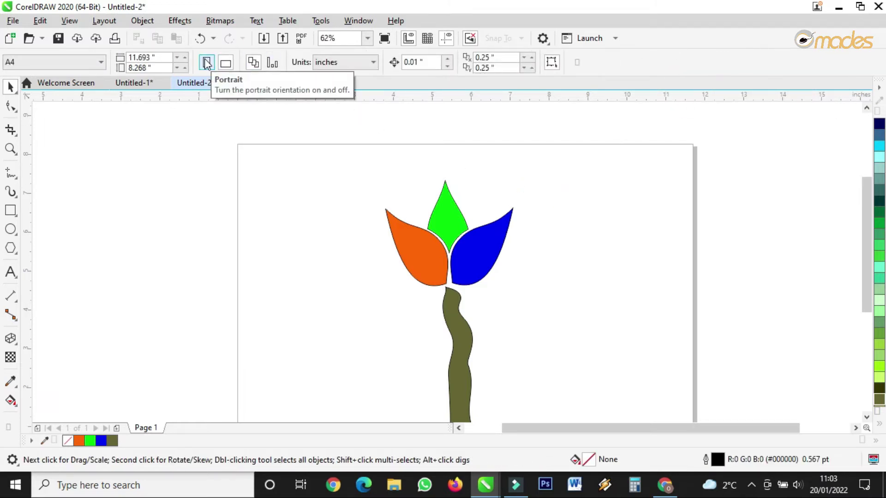
- Set the page to portrait orientation and shift the grouped flower slightly to X 3.841 in, Y 5.718 in
{"action": "left_click", "coordinate": [207, 63]}
{"action": "left_click", "coordinate": [460, 229]}
{"action": "scroll", "coordinate": [432, 231], "scroll_direction": "down", "scroll_amount": 2}
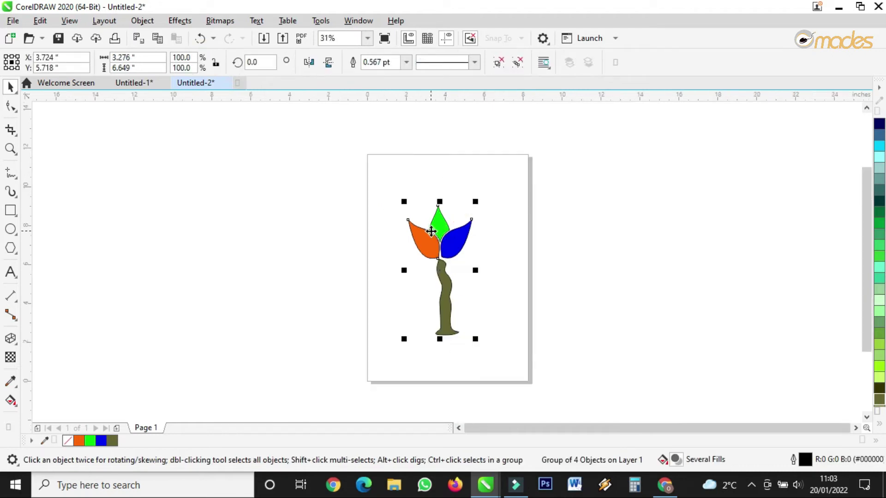
{"action": "scroll", "coordinate": [464, 249], "scroll_direction": "up", "scroll_amount": 2}
{"action": "left_click_drag", "start_coordinate": [444, 246], "coordinate": [449, 250]}
{"action": "left_click", "coordinate": [564, 244]}
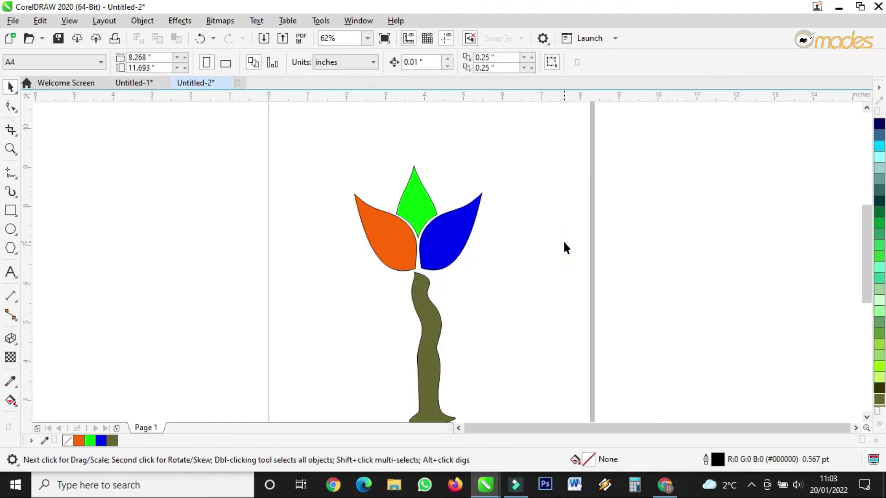
- Extrude the flower group with the Extrude tool, placing the vanishing point to its upper left at a depth of 20
{"action": "scroll", "coordinate": [477, 229], "scroll_direction": "down", "scroll_amount": 2}
{"action": "scroll", "coordinate": [461, 239], "scroll_direction": "up", "scroll_amount": 2}
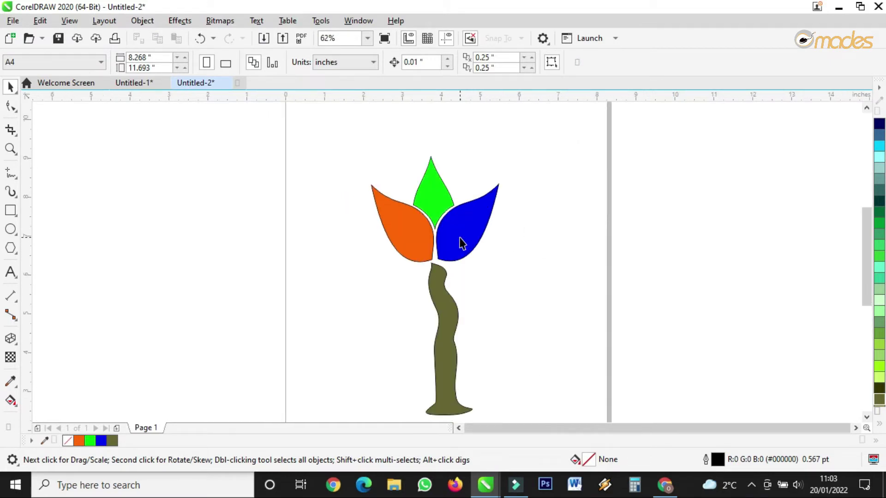
{"action": "left_click", "coordinate": [450, 238]}
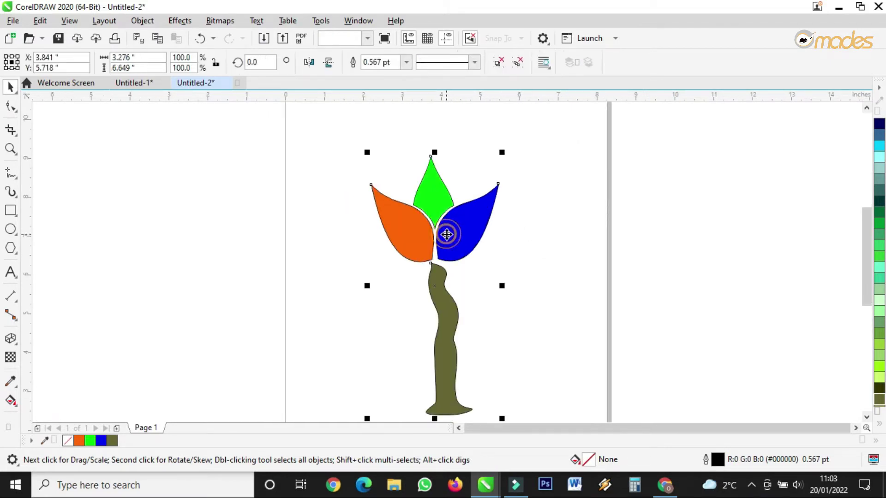
{"action": "left_click", "coordinate": [9, 341]}
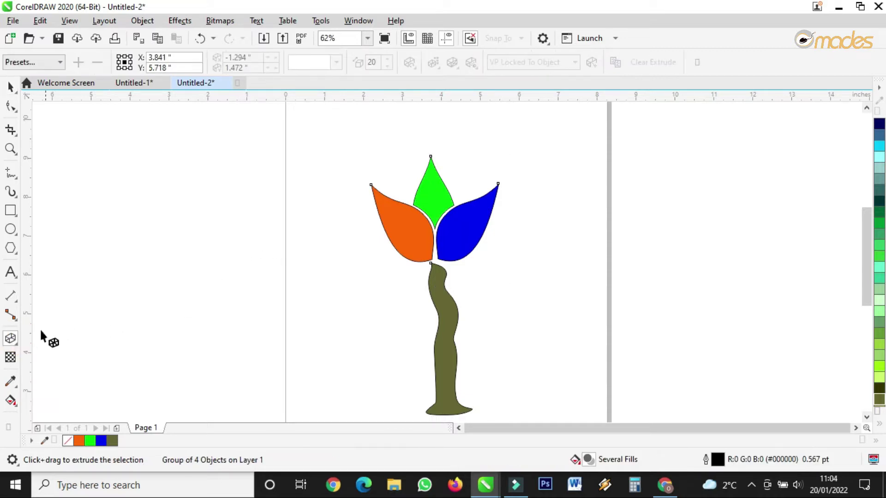
{"action": "left_click", "coordinate": [17, 345]}
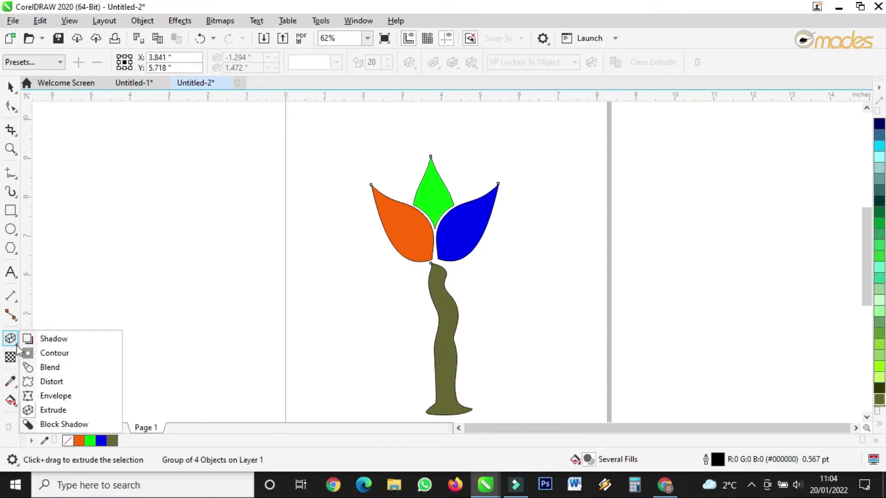
{"action": "mouse_move", "coordinate": [17, 346]}
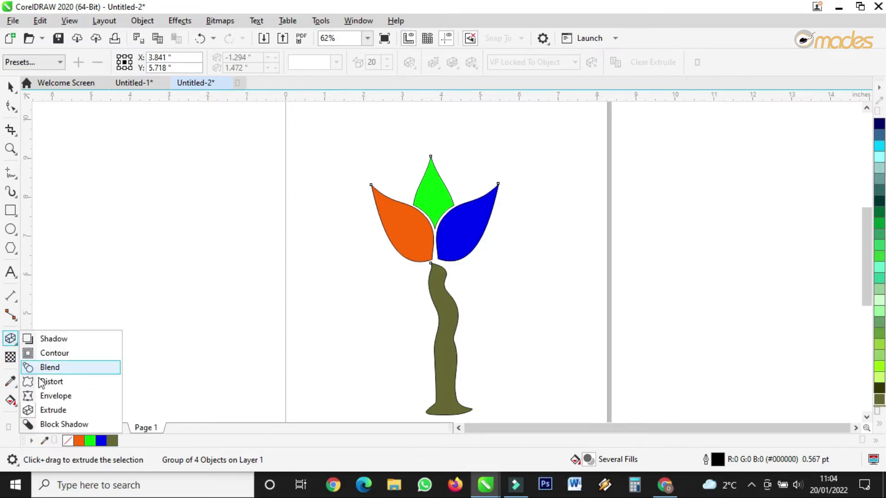
{"action": "left_click", "coordinate": [28, 410]}
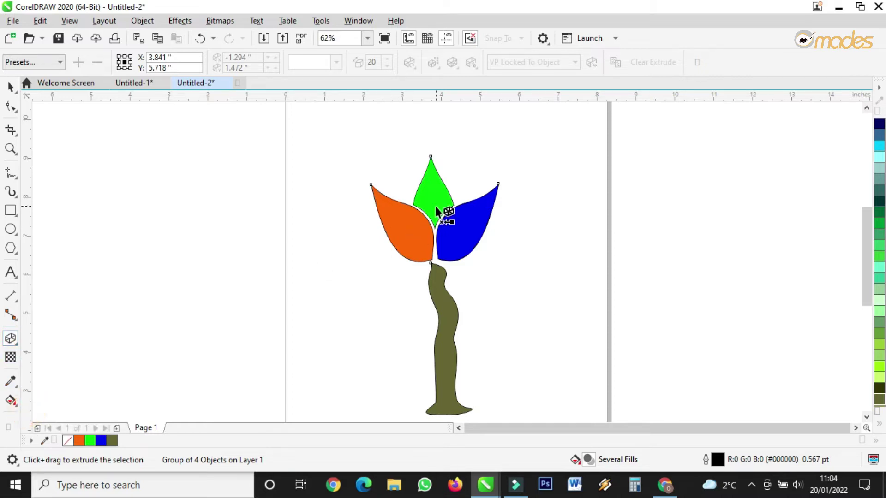
{"action": "left_click_drag", "start_coordinate": [450, 231], "coordinate": [319, 215]}
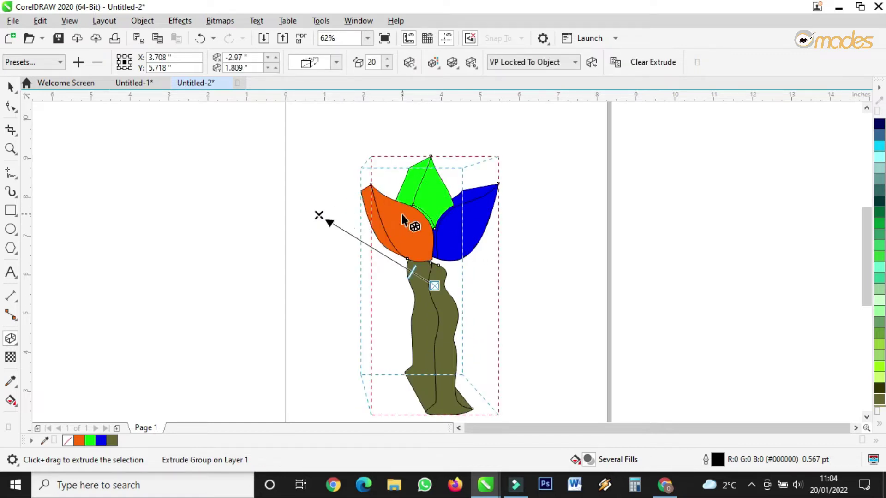
- Adjust the flower's extrusion to a depth of 16 with the vanishing point at about -2.895 in, 2.209 in
{"action": "scroll", "coordinate": [405, 214], "scroll_direction": "up", "scroll_amount": 2}
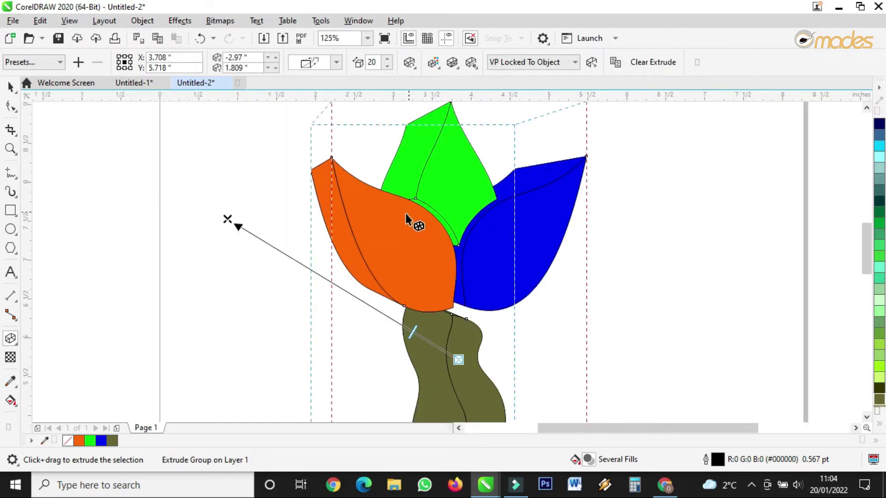
{"action": "left_click_drag", "start_coordinate": [227, 217], "coordinate": [216, 220]}
{"action": "scroll", "coordinate": [461, 167], "scroll_direction": "down", "scroll_amount": 2}
{"action": "left_click", "coordinate": [336, 62]}
{"action": "left_click", "coordinate": [349, 108]}
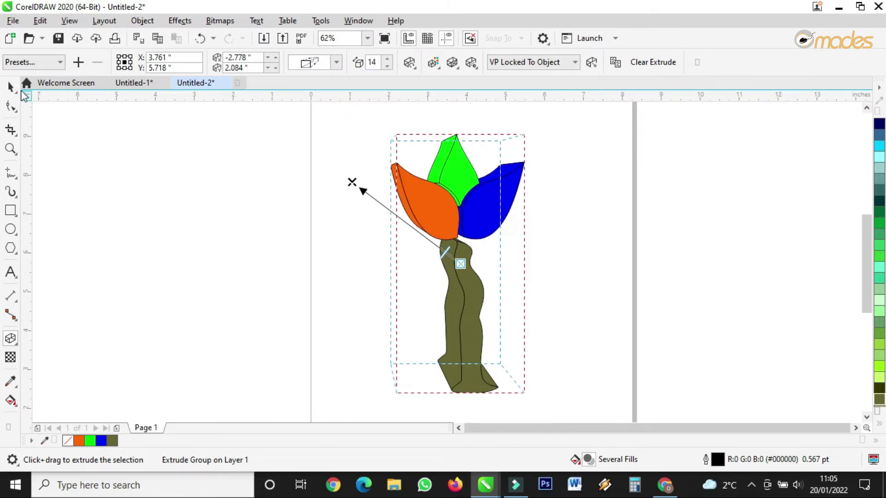
{"action": "left_click_drag", "start_coordinate": [353, 182], "coordinate": [347, 178]}
{"action": "left_click_drag", "start_coordinate": [444, 251], "coordinate": [440, 249]}
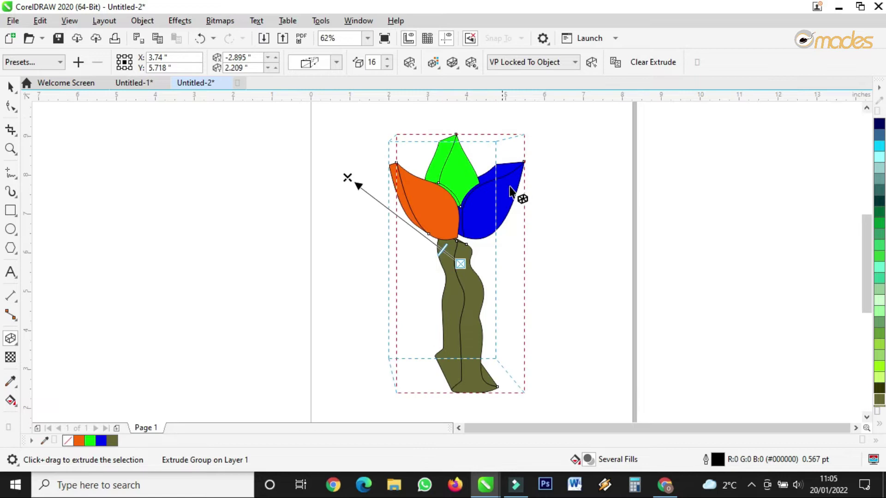
- Break the flower's extrude group apart and select the front group of petals and stem
{"action": "scroll", "coordinate": [511, 192], "scroll_direction": "up", "scroll_amount": 2}
{"action": "left_click", "coordinate": [11, 85]}
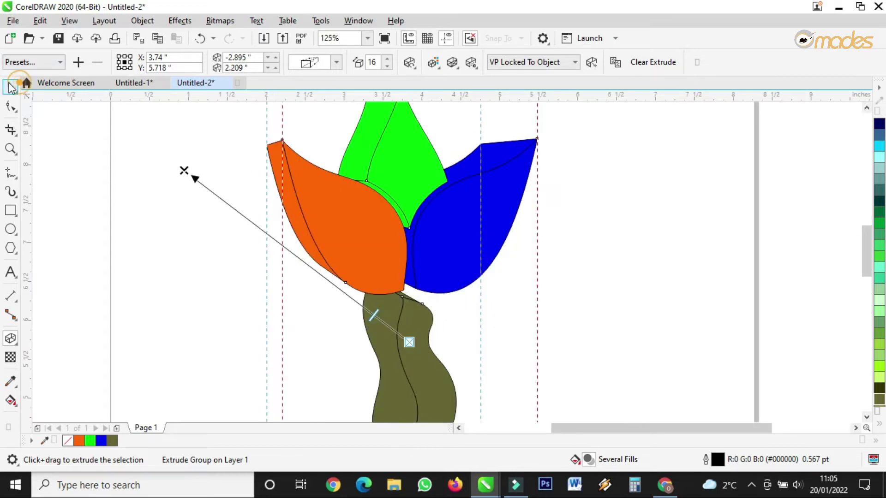
{"action": "scroll", "coordinate": [396, 229], "scroll_direction": "down", "scroll_amount": 2}
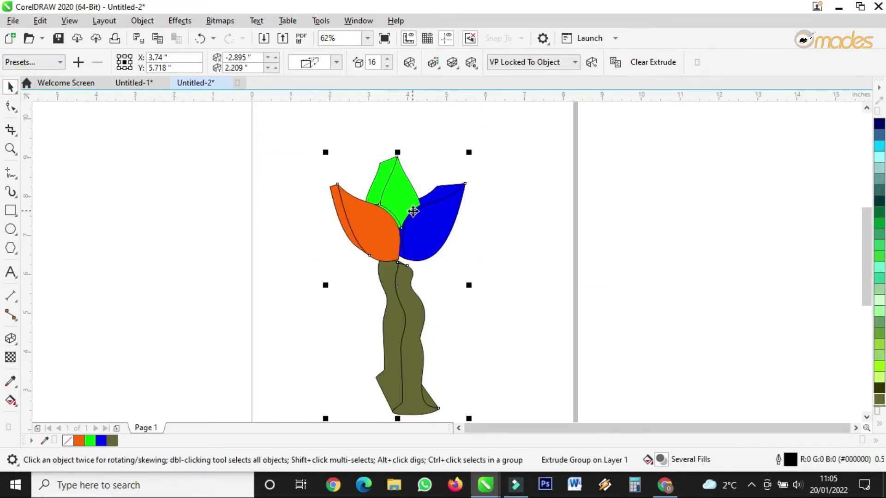
{"action": "right_click", "coordinate": [413, 212]}
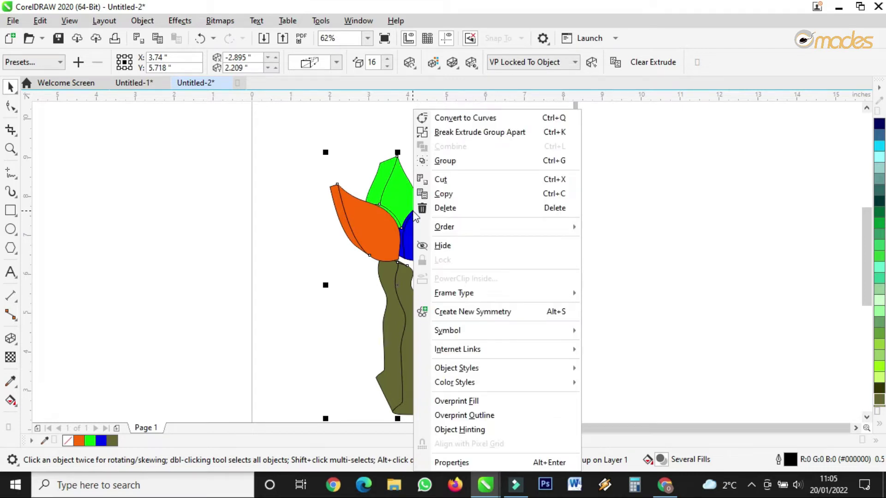
{"action": "left_click", "coordinate": [449, 137]}
{"action": "left_click", "coordinate": [663, 218]}
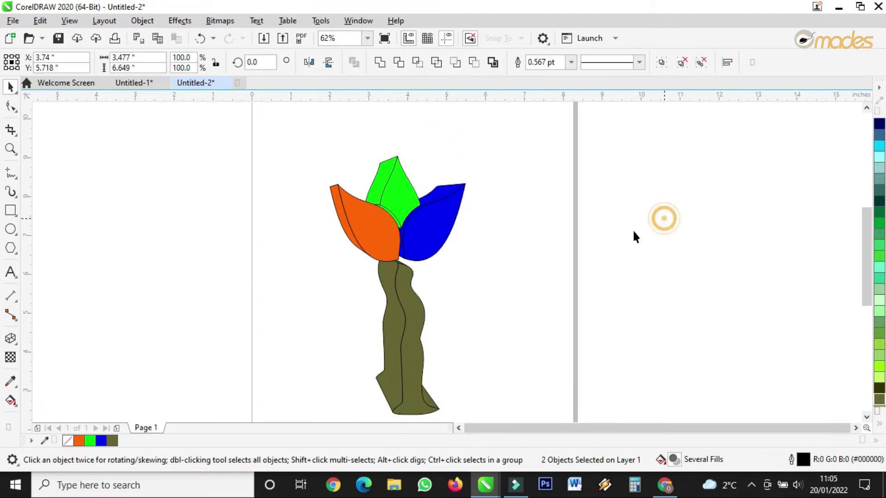
{"action": "left_click", "coordinate": [422, 232]}
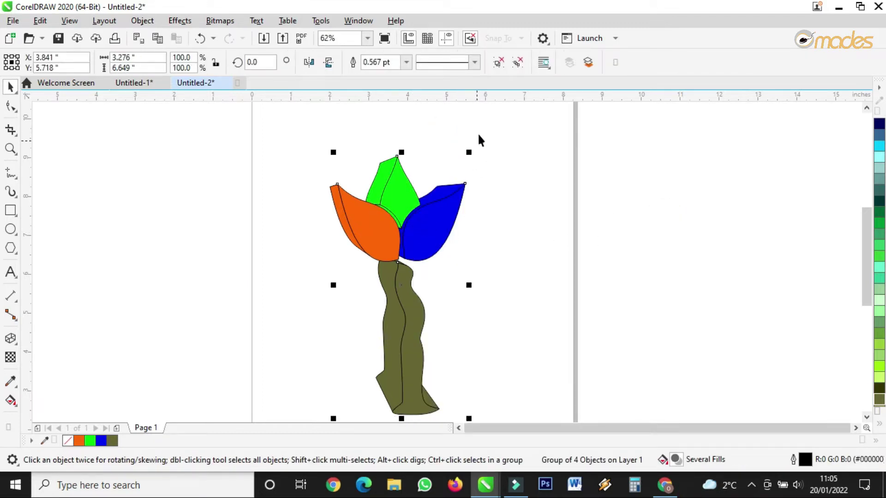
- Ungroup the selected front group of petals and stem into separate objects
{"action": "left_click", "coordinate": [512, 66]}
{"action": "left_click", "coordinate": [587, 234]}
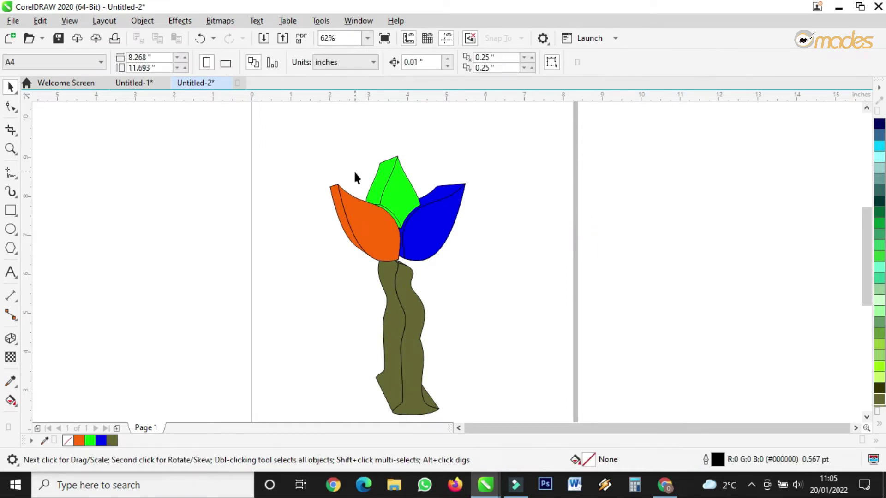
{"action": "scroll", "coordinate": [354, 185], "scroll_direction": "up", "scroll_amount": 2}
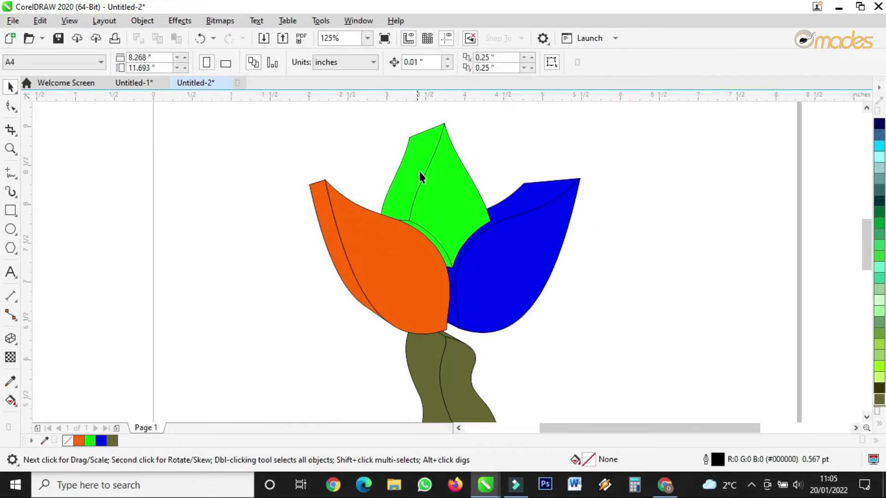
- Try moving the green and blue front petals away from their extruded sides, undoing each move
{"action": "left_click_drag", "start_coordinate": [436, 192], "coordinate": [478, 177]}
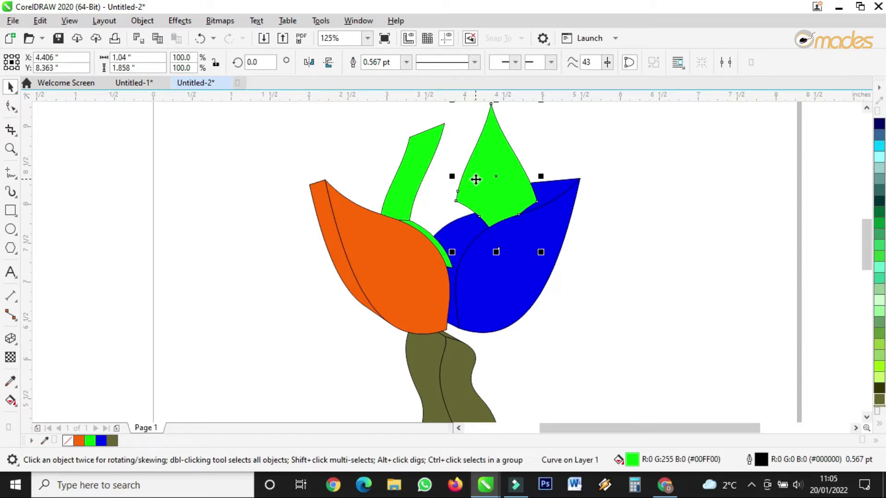
{"action": "left_click", "coordinate": [201, 38]}
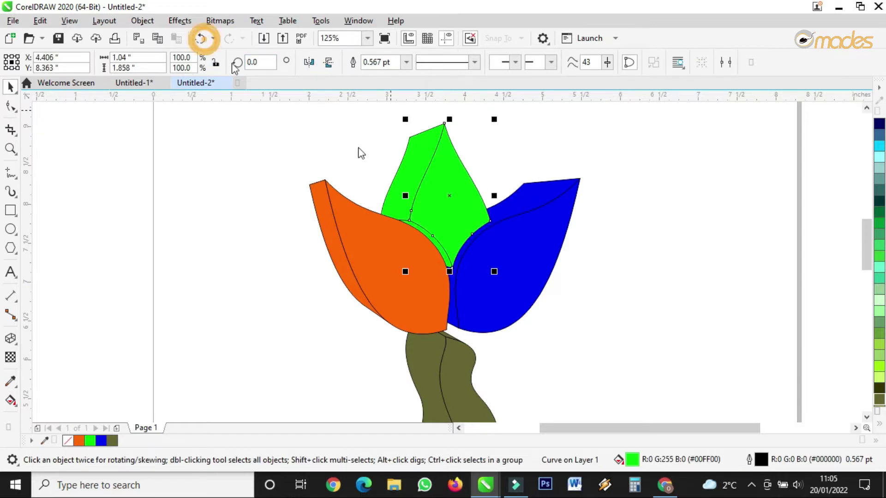
{"action": "left_click", "coordinate": [648, 262]}
{"action": "left_click_drag", "start_coordinate": [528, 250], "coordinate": [568, 261]}
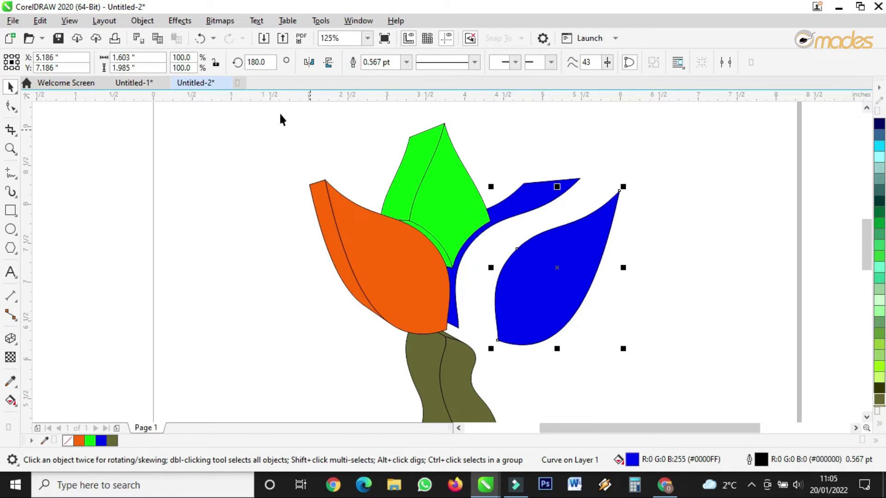
{"action": "left_click", "coordinate": [200, 38]}
{"action": "left_click", "coordinate": [624, 257]}
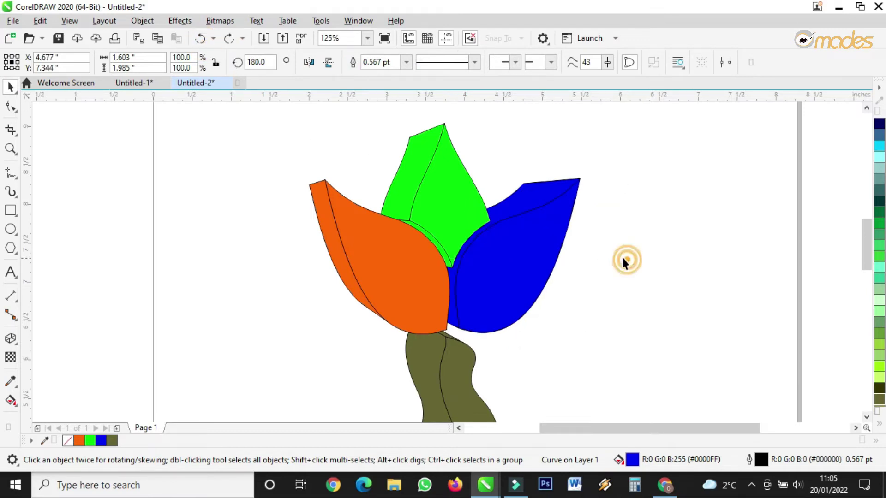
- Ungroup the group of extruded side pieces behind the petals into separate objects
{"action": "left_click", "coordinate": [332, 242]}
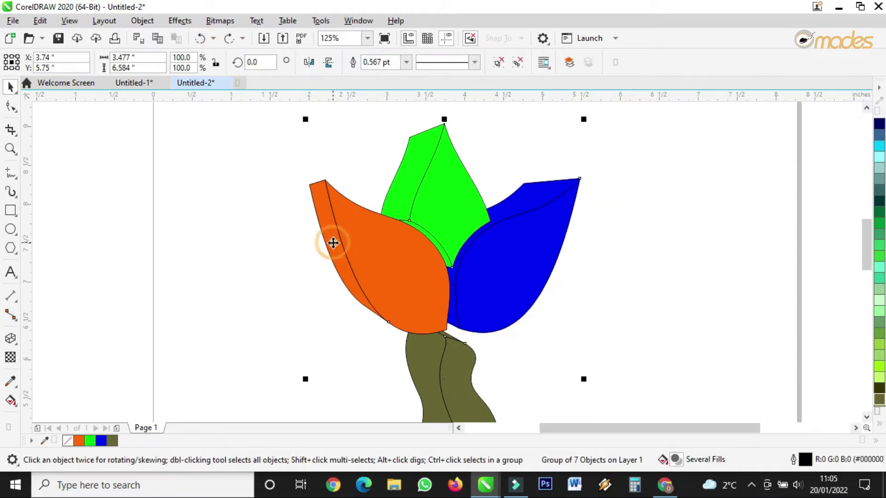
{"action": "left_click", "coordinate": [518, 62]}
{"action": "left_click", "coordinate": [643, 224]}
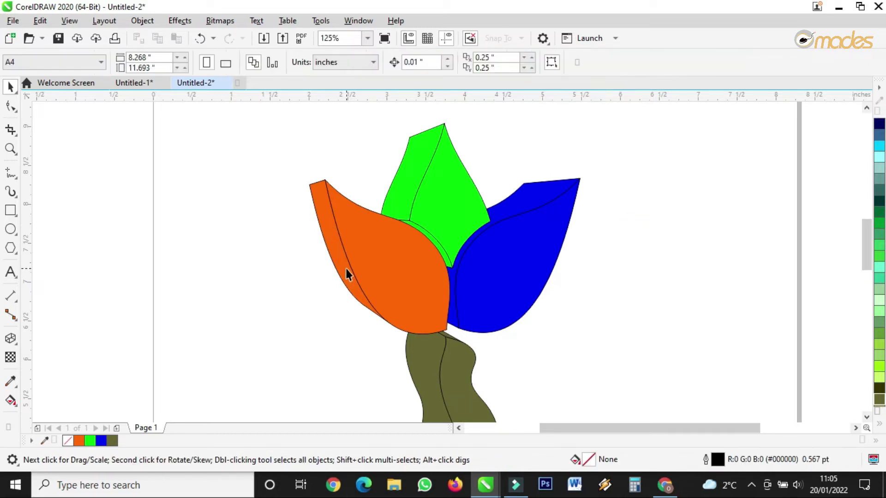
- Apply a linear fountain fill to the orange petal's side piece, running from orange at its base to white at its upper tip
{"action": "left_click", "coordinate": [346, 269]}
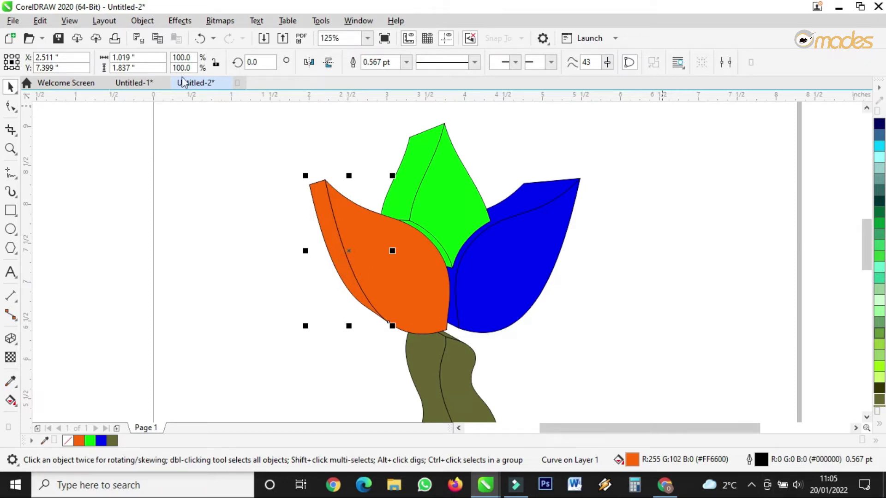
{"action": "left_click", "coordinate": [11, 399]}
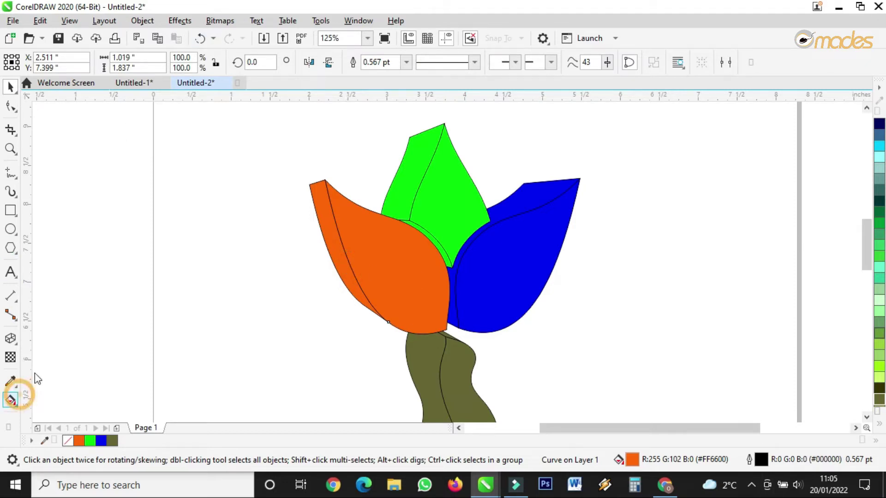
{"action": "left_click", "coordinate": [54, 62]}
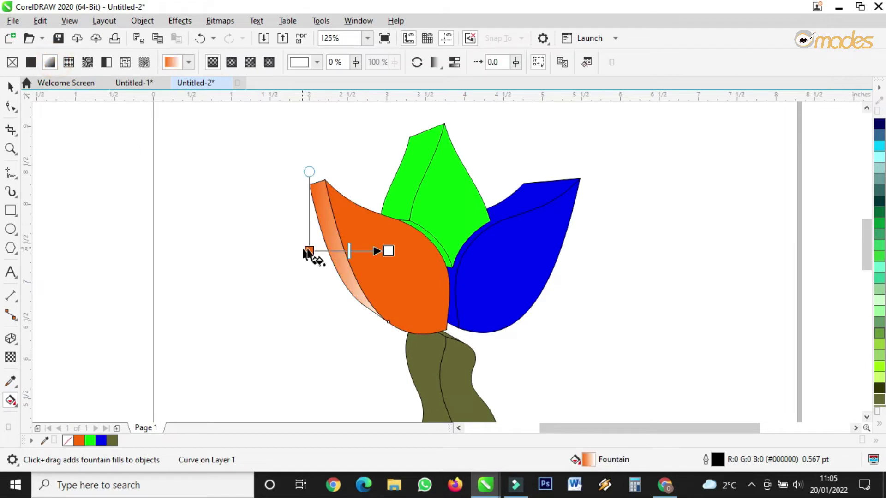
{"action": "left_click_drag", "start_coordinate": [310, 250], "coordinate": [392, 330]}
{"action": "left_click_drag", "start_coordinate": [388, 253], "coordinate": [318, 188]}
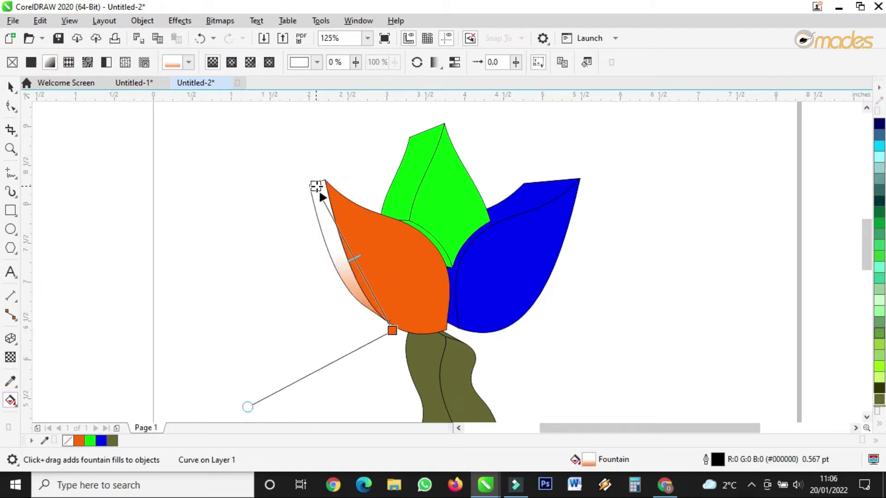
- Recolour the base node of the side piece's gradient to medium brown and shift it slightly up into the piece
{"action": "left_click", "coordinate": [392, 330]}
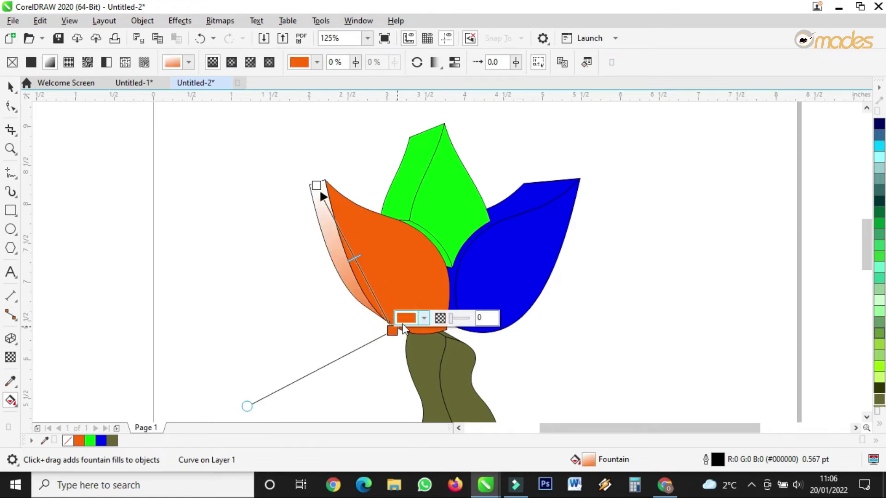
{"action": "left_click", "coordinate": [412, 318]}
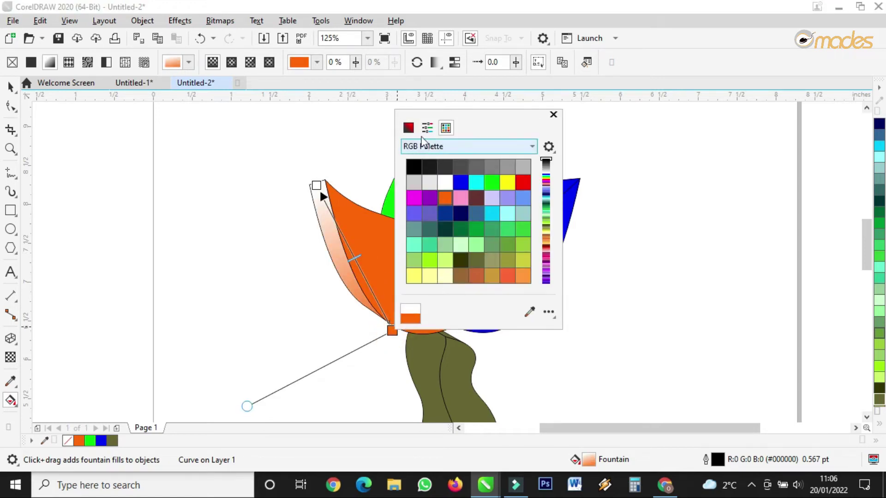
{"action": "left_click", "coordinate": [408, 127]}
{"action": "left_click_drag", "start_coordinate": [483, 200], "coordinate": [488, 219]}
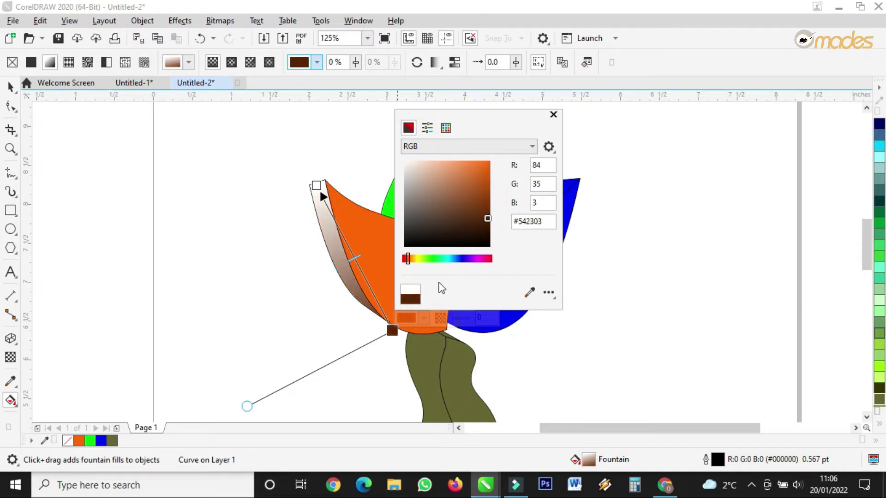
{"action": "left_click", "coordinate": [395, 331]}
{"action": "left_click_drag", "start_coordinate": [392, 328], "coordinate": [372, 312]}
{"action": "left_click", "coordinate": [385, 301]}
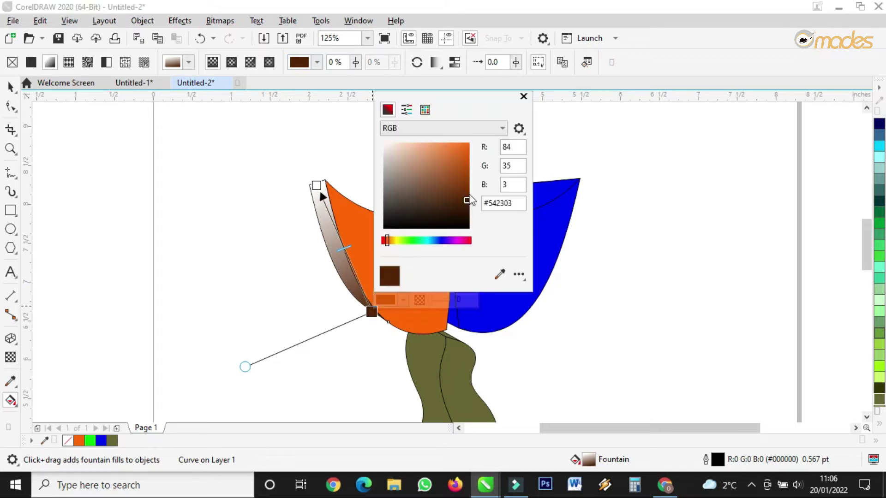
{"action": "left_click_drag", "start_coordinate": [471, 187], "coordinate": [464, 176]}
- Set the side piece's white gradient node to light orange #FF8F17 and move it partway down the piece
{"action": "left_click", "coordinate": [317, 186]}
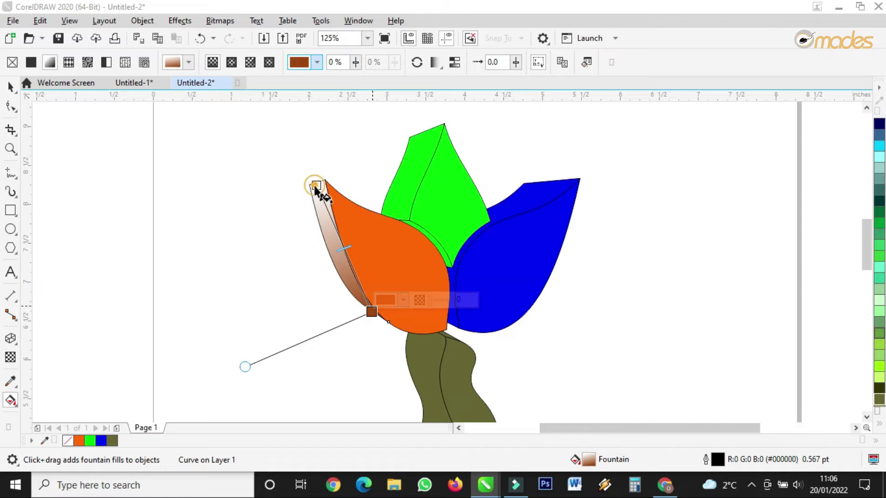
{"action": "left_click", "coordinate": [317, 187]}
{"action": "left_click", "coordinate": [328, 173]}
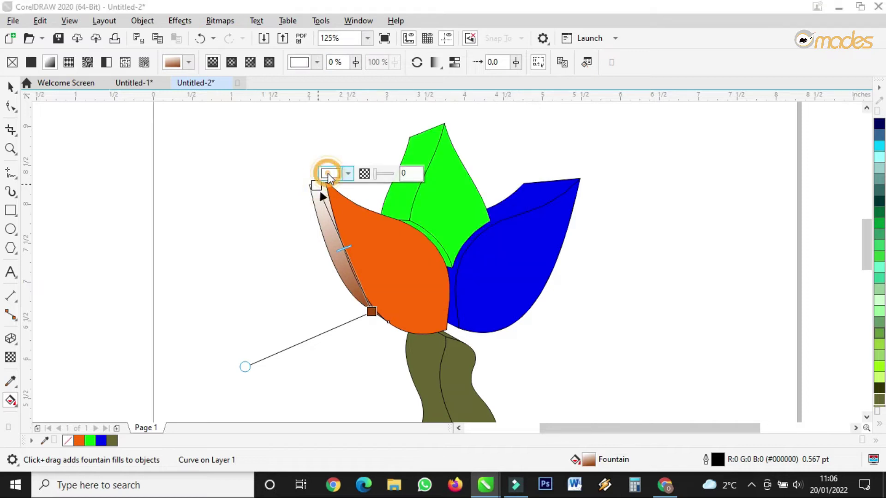
{"action": "left_click_drag", "start_coordinate": [397, 192], "coordinate": [585, 152]}
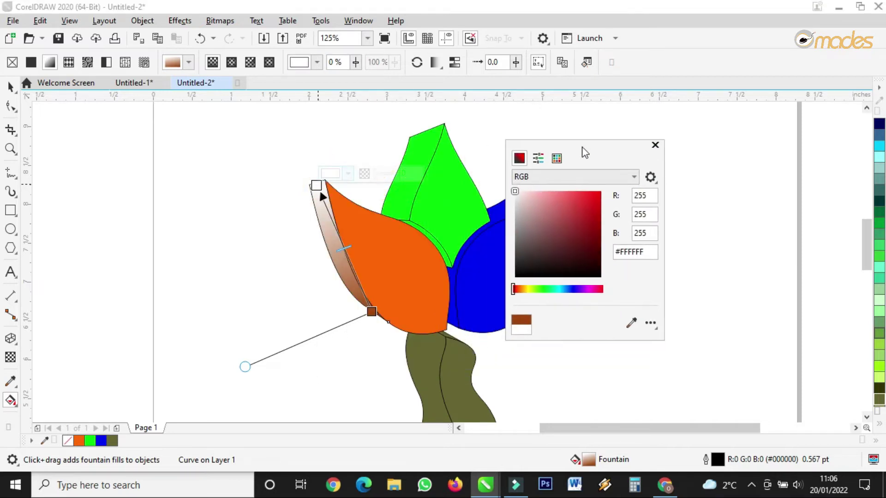
{"action": "left_click", "coordinate": [517, 289]}
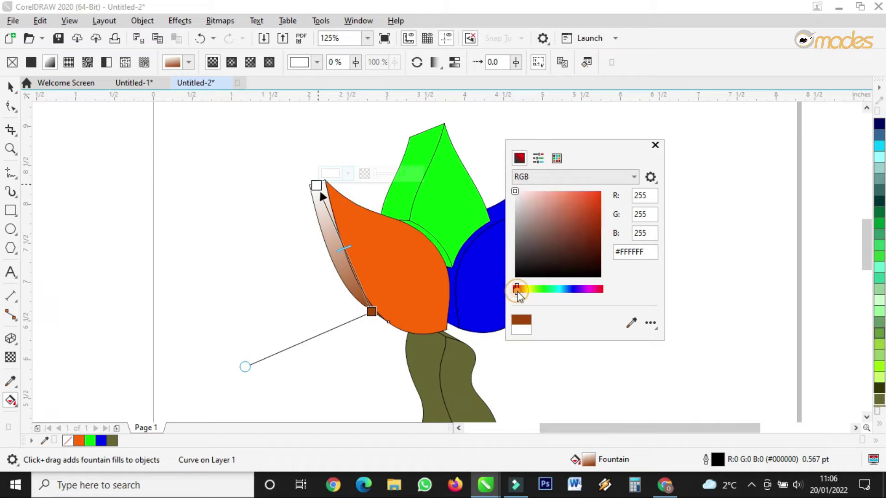
{"action": "left_click_drag", "start_coordinate": [572, 230], "coordinate": [594, 192]}
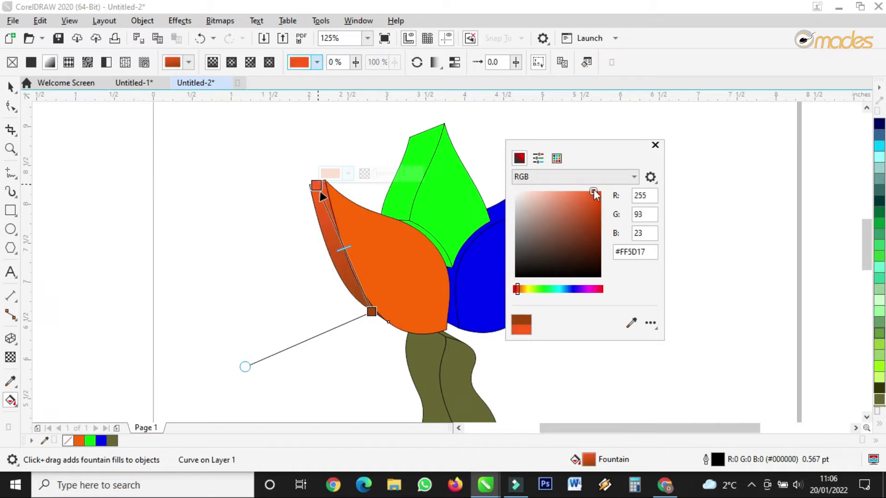
{"action": "left_click", "coordinate": [521, 289]}
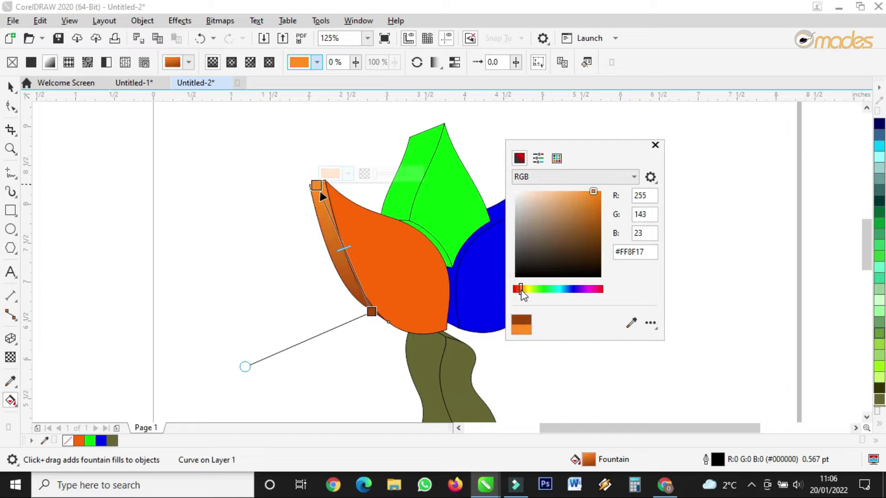
{"action": "left_click_drag", "start_coordinate": [318, 190], "coordinate": [327, 221]}
{"action": "left_click", "coordinate": [327, 211]}
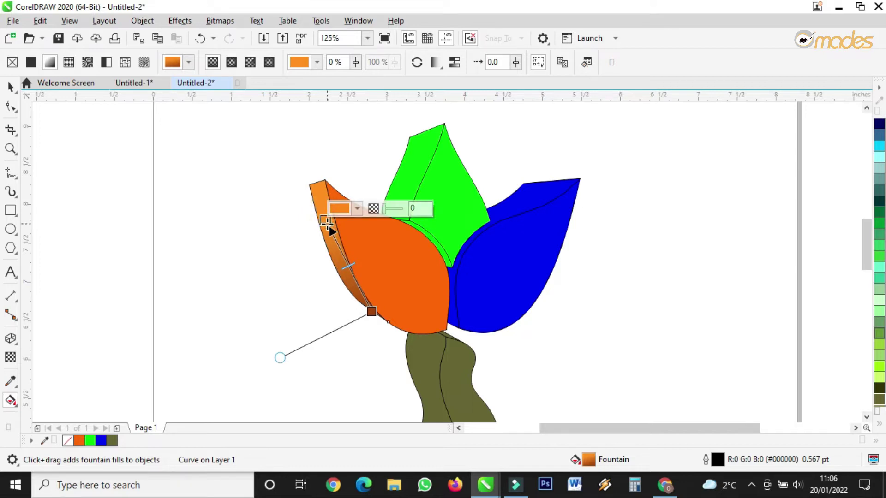
- Darken the base node of the orange side piece's gradient to brown #542708
{"action": "left_click", "coordinate": [372, 312]}
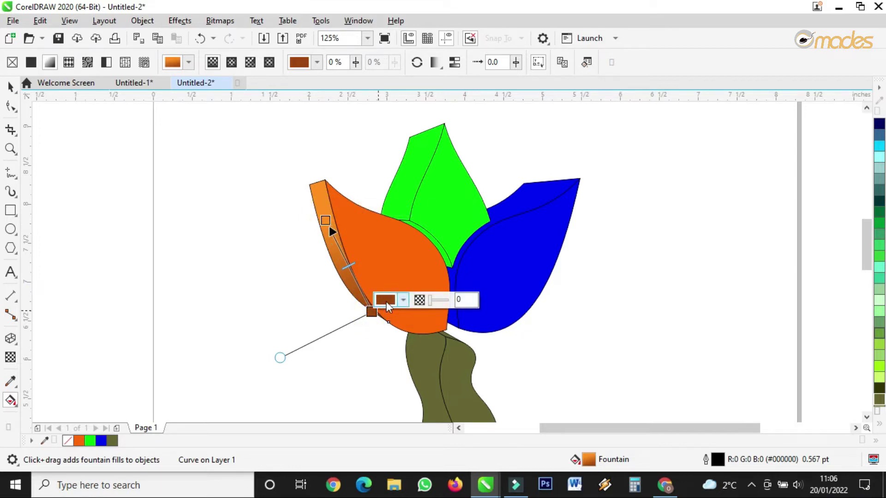
{"action": "left_click", "coordinate": [387, 304]}
{"action": "left_click", "coordinate": [465, 194]}
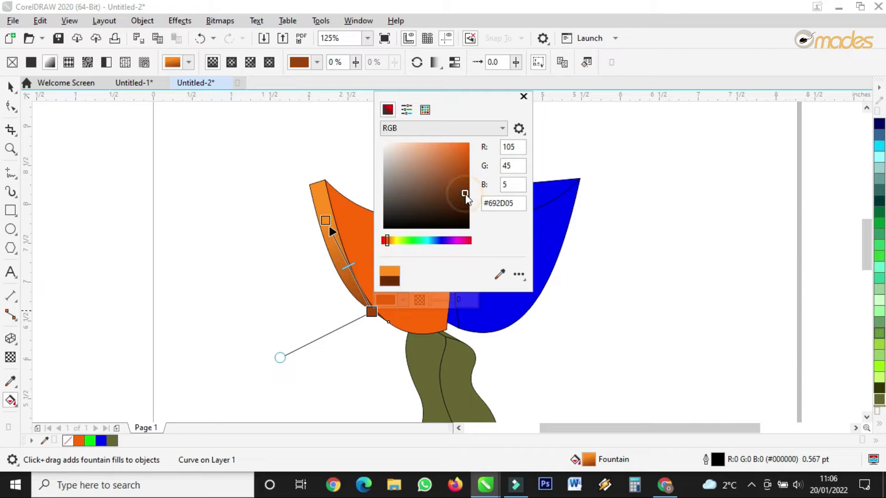
{"action": "left_click", "coordinate": [461, 200]}
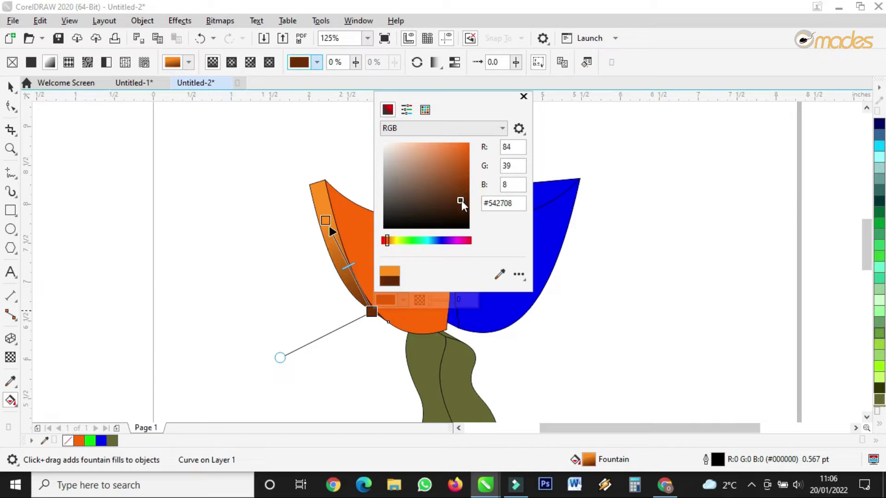
{"action": "left_click", "coordinate": [326, 221]}
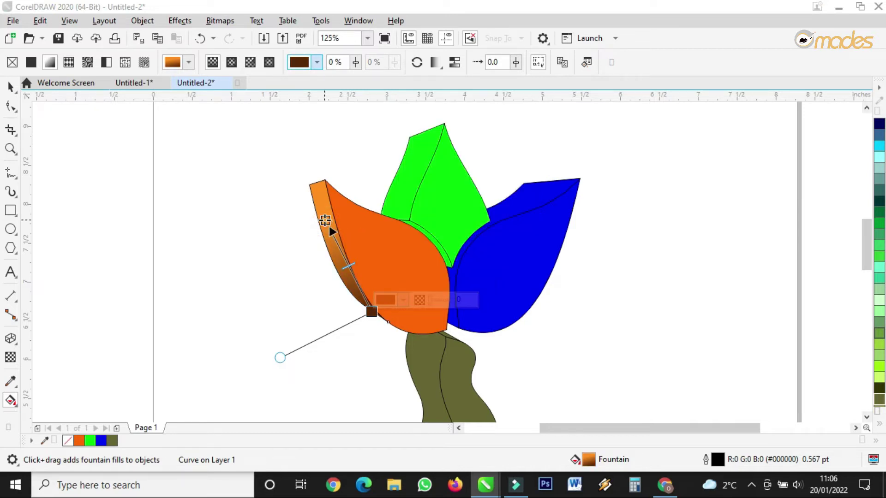
- Apply a linear fountain fill to the front orange petal, running diagonally from orange near its lower right to white near its upper left
{"action": "left_click", "coordinate": [404, 270]}
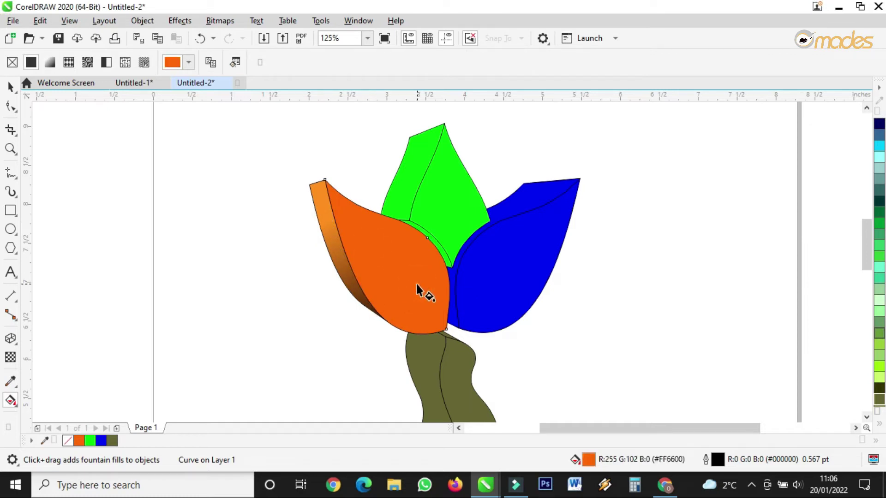
{"action": "left_click", "coordinate": [410, 283]}
{"action": "left_click_drag", "start_coordinate": [410, 284], "coordinate": [353, 215]}
- Set the orange start node of the front petal's gradient to dark red #9E0C0C
{"action": "left_click", "coordinate": [410, 283]}
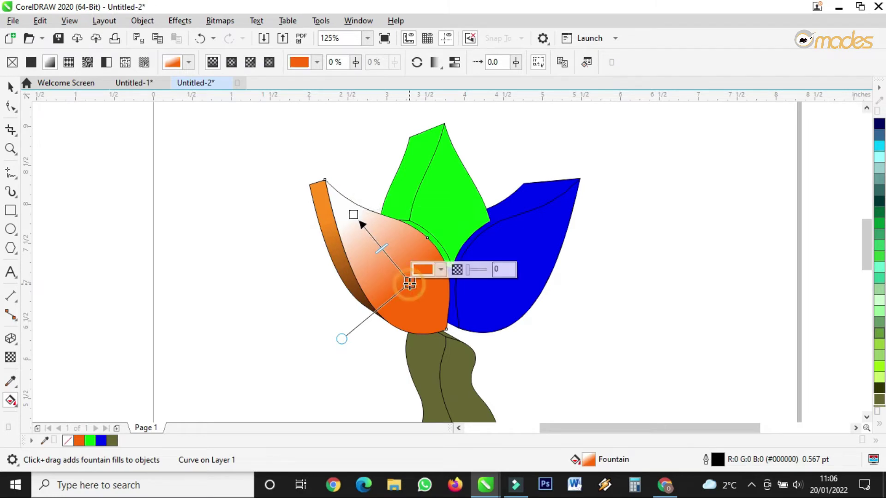
{"action": "left_click", "coordinate": [440, 267]}
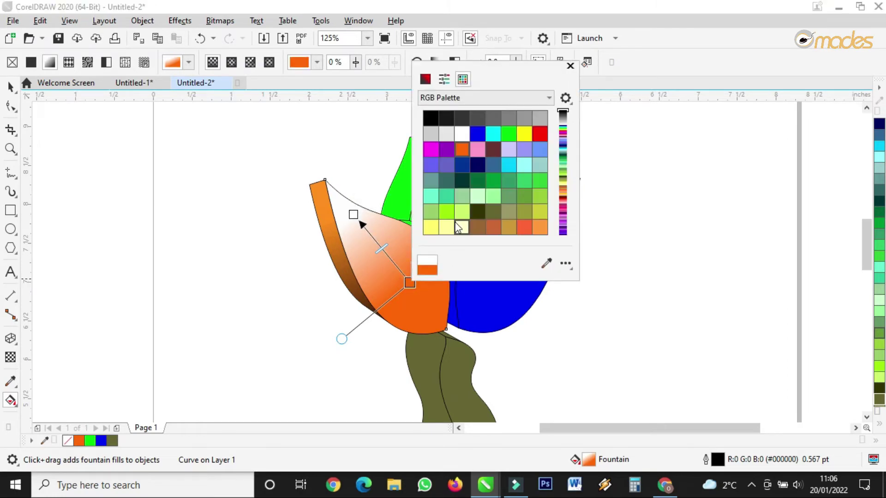
{"action": "left_click", "coordinate": [425, 79]}
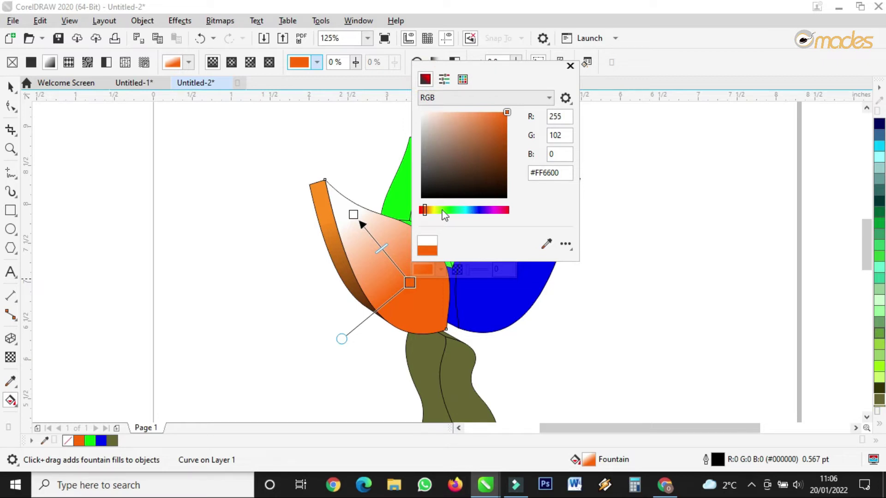
{"action": "left_click_drag", "start_coordinate": [425, 214], "coordinate": [420, 210]}
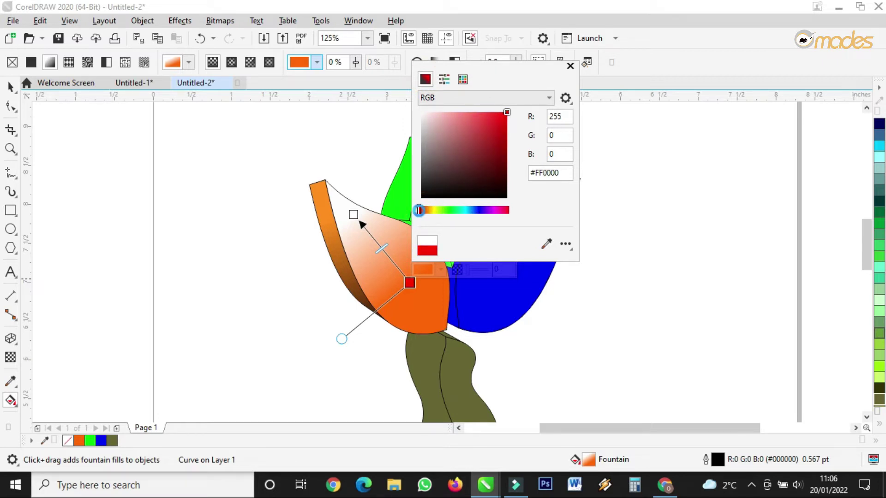
{"action": "left_click_drag", "start_coordinate": [489, 137], "coordinate": [502, 176]}
{"action": "left_click", "coordinate": [500, 171]}
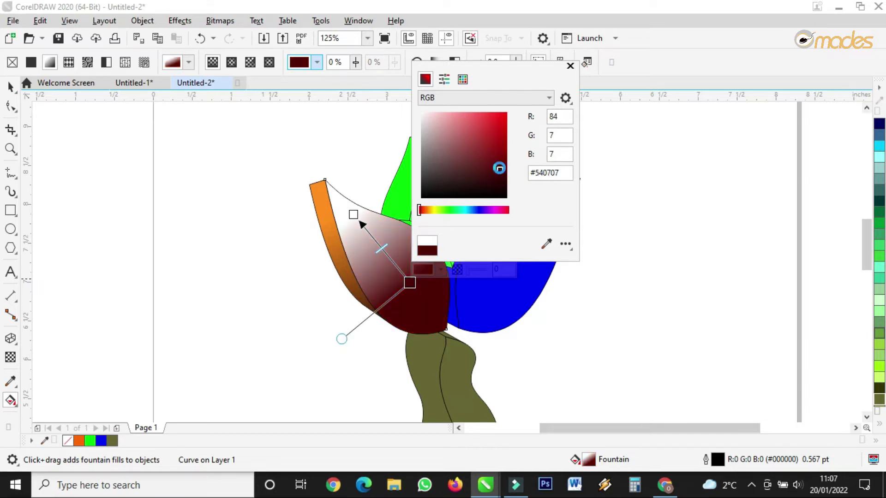
{"action": "left_click", "coordinate": [505, 210]}
{"action": "left_click", "coordinate": [501, 150]}
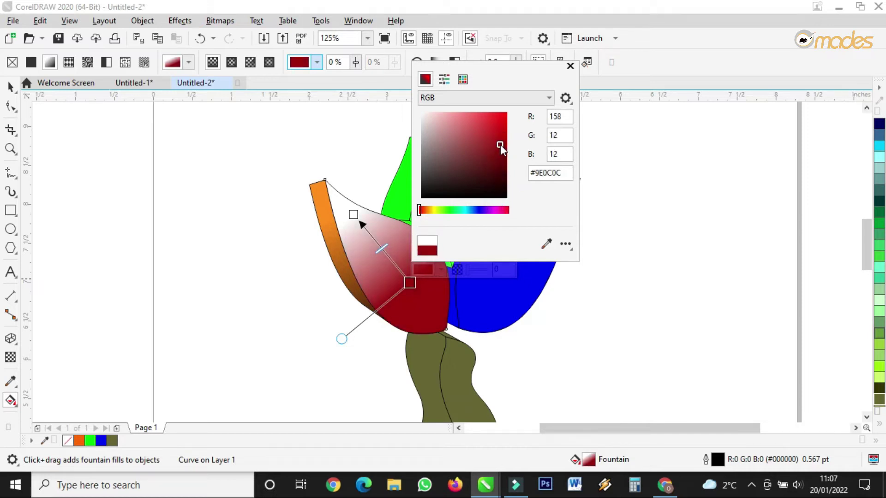
- Set the white end node of the front petal's gradient to yellow-green #E0FC0A
{"action": "left_click", "coordinate": [353, 215]}
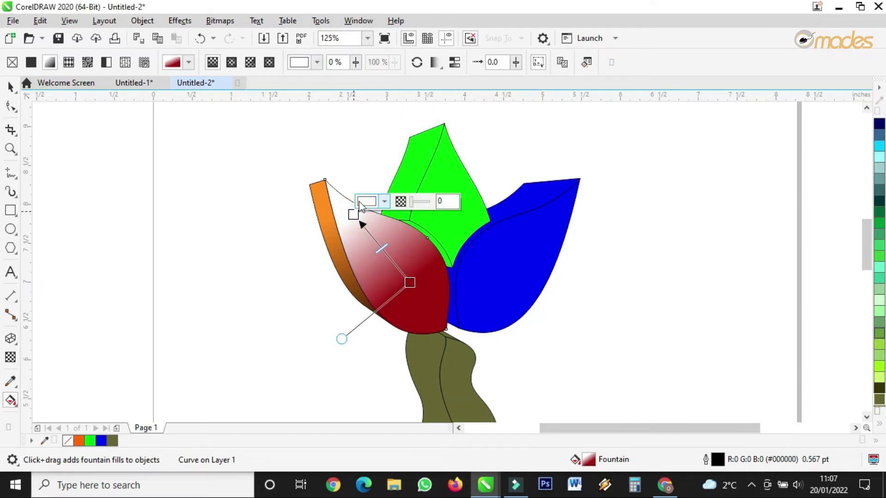
{"action": "left_click", "coordinate": [367, 202]}
{"action": "left_click_drag", "start_coordinate": [365, 360], "coordinate": [377, 359]}
{"action": "mouse_move", "coordinate": [417, 283]}
{"action": "left_mouse_down"}
{"action": "mouse_move", "coordinate": [447, 247]}
{"action": "mouse_move", "coordinate": [544, 178]}
{"action": "left_mouse_up"}
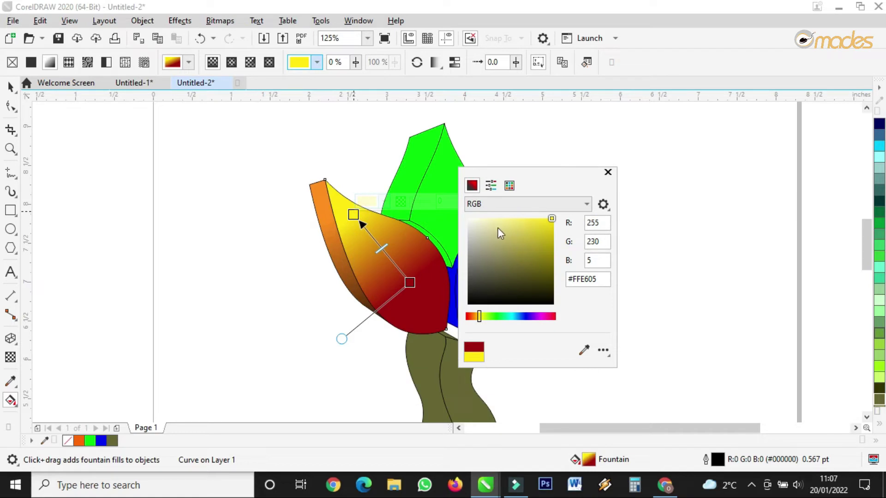
{"action": "left_click_drag", "start_coordinate": [484, 312], "coordinate": [488, 314]}
{"action": "left_click", "coordinate": [546, 223]}
{"action": "left_click_drag", "start_coordinate": [546, 224], "coordinate": [541, 224]}
{"action": "left_click_drag", "start_coordinate": [549, 223], "coordinate": [548, 219]}
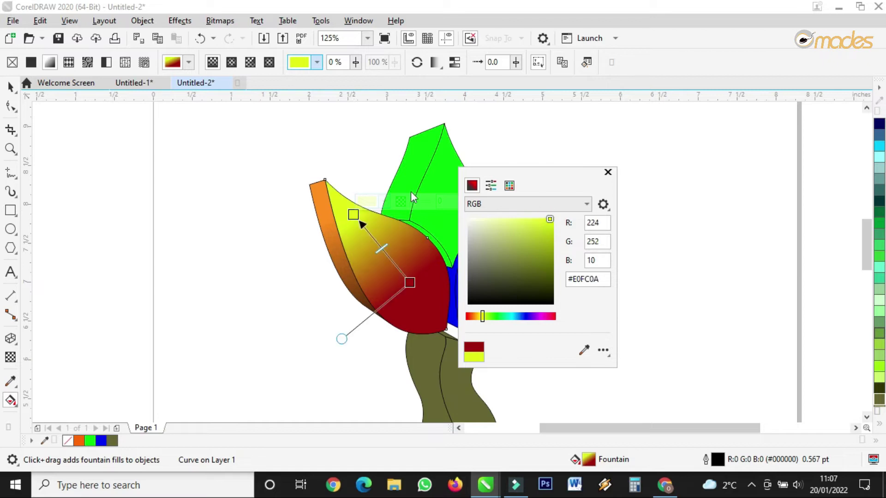
- Apply a linear fountain fill to the green petal's side piece, running from green near its base to white near its tip
{"action": "scroll", "coordinate": [411, 180], "scroll_direction": "up", "scroll_amount": 1}
{"action": "left_click", "coordinate": [411, 179]}
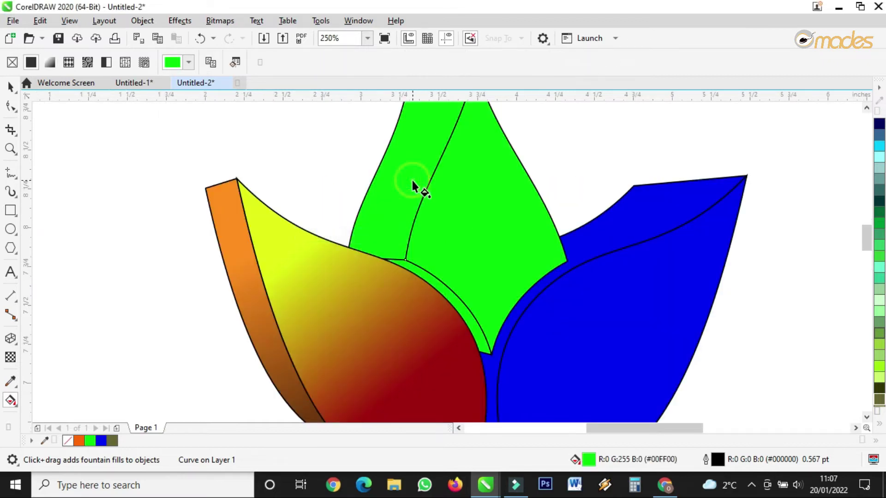
{"action": "scroll", "coordinate": [412, 212], "scroll_direction": "down", "scroll_amount": 1}
{"action": "left_click_drag", "start_coordinate": [401, 216], "coordinate": [423, 150]}
{"action": "scroll", "coordinate": [422, 157], "scroll_direction": "up", "scroll_amount": 1}
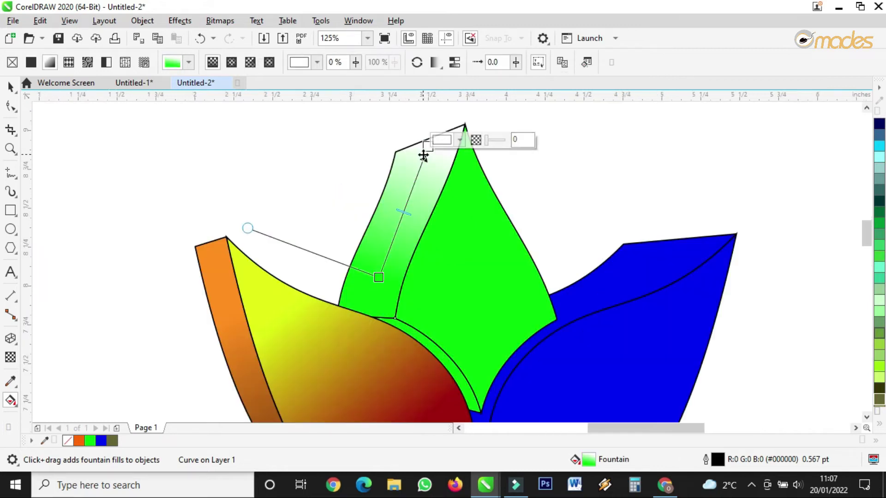
- Set the white tip node of the green petal's side piece gradient to bright lemon yellow
{"action": "left_click", "coordinate": [436, 142]}
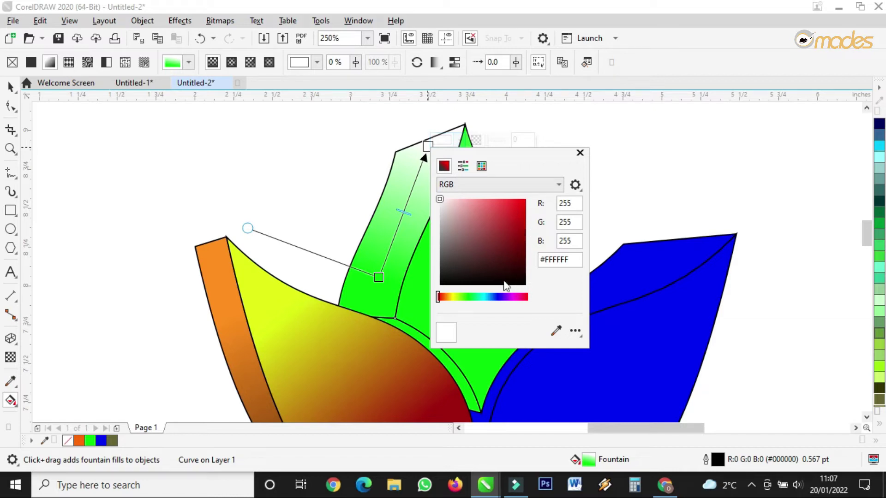
{"action": "left_click_drag", "start_coordinate": [437, 297], "coordinate": [452, 298]}
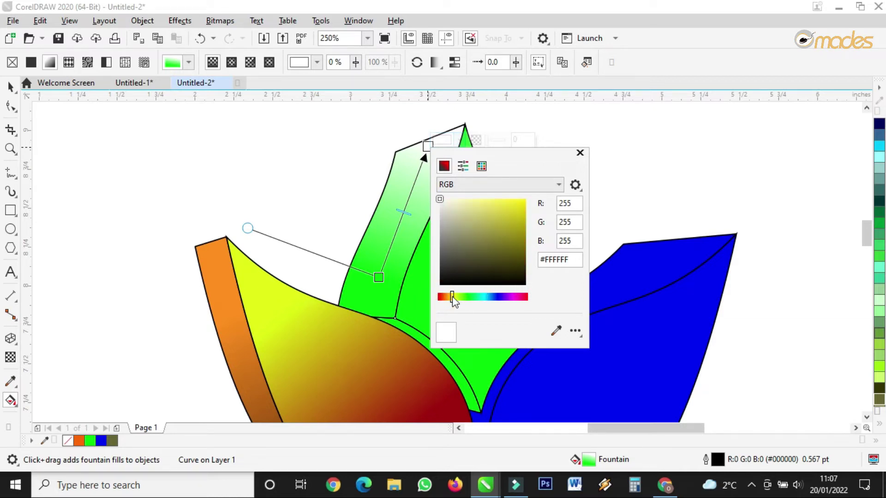
{"action": "mouse_move", "coordinate": [495, 237]}
{"action": "left_mouse_down"}
{"action": "mouse_move", "coordinate": [533, 194]}
{"action": "mouse_move", "coordinate": [526, 199]}
{"action": "left_mouse_up"}
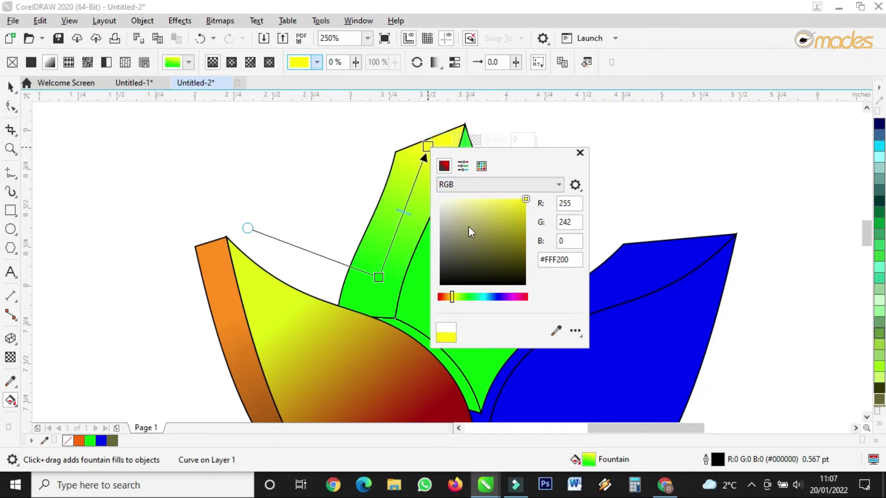
{"action": "left_click_drag", "start_coordinate": [452, 297], "coordinate": [454, 297]}
- Darken the green base node of the side piece's gradient to a dark olive
{"action": "left_click", "coordinate": [380, 278]}
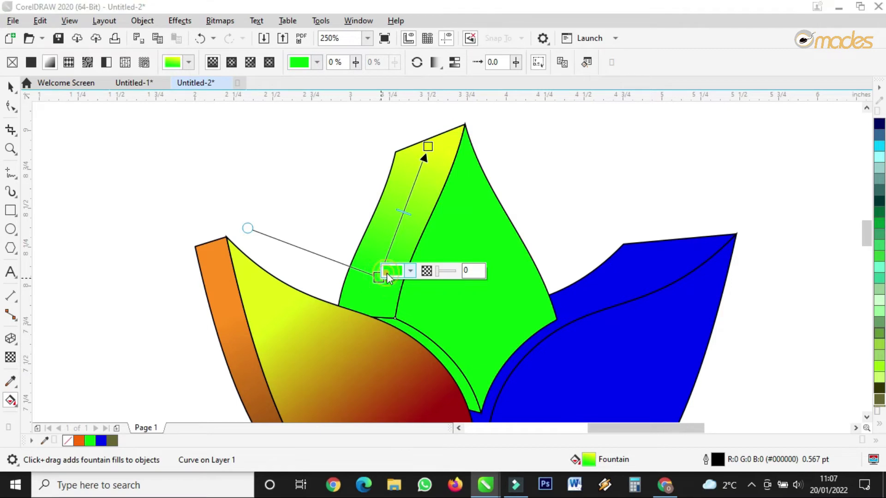
{"action": "left_click", "coordinate": [386, 273]}
{"action": "left_click", "coordinate": [395, 81]}
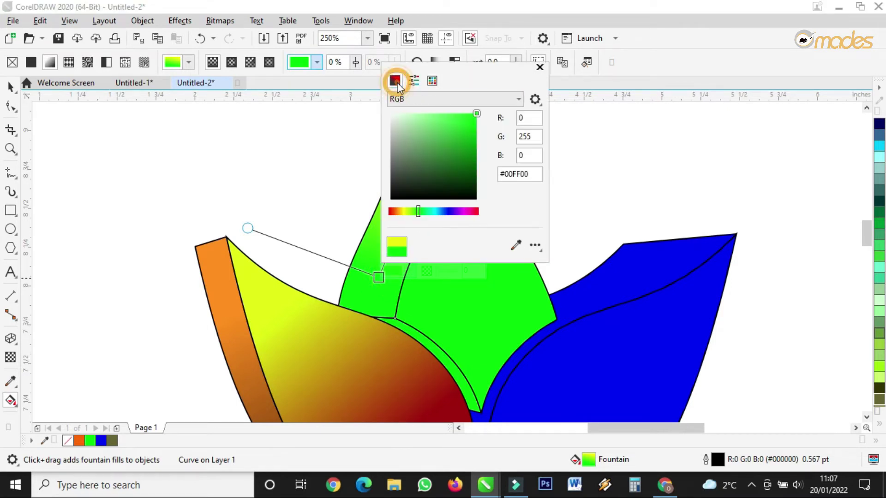
{"action": "left_click_drag", "start_coordinate": [454, 77], "coordinate": [623, 81]}
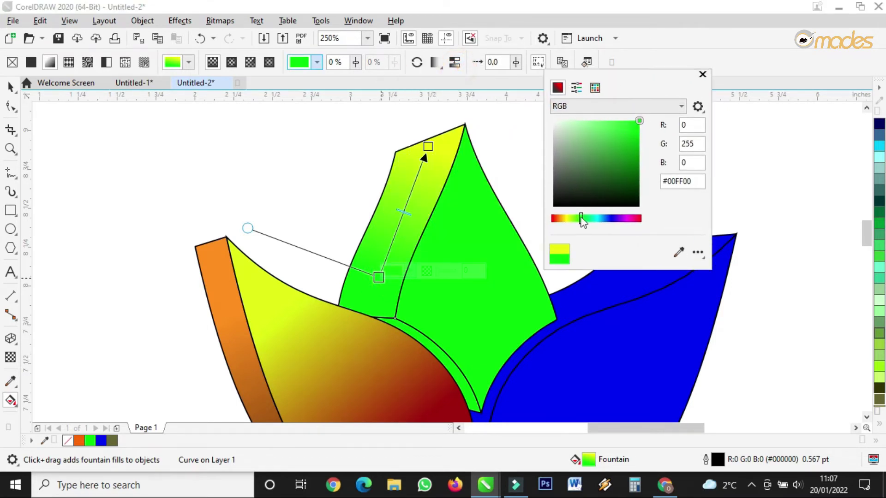
{"action": "left_click", "coordinate": [569, 219]}
{"action": "left_click", "coordinate": [628, 165]}
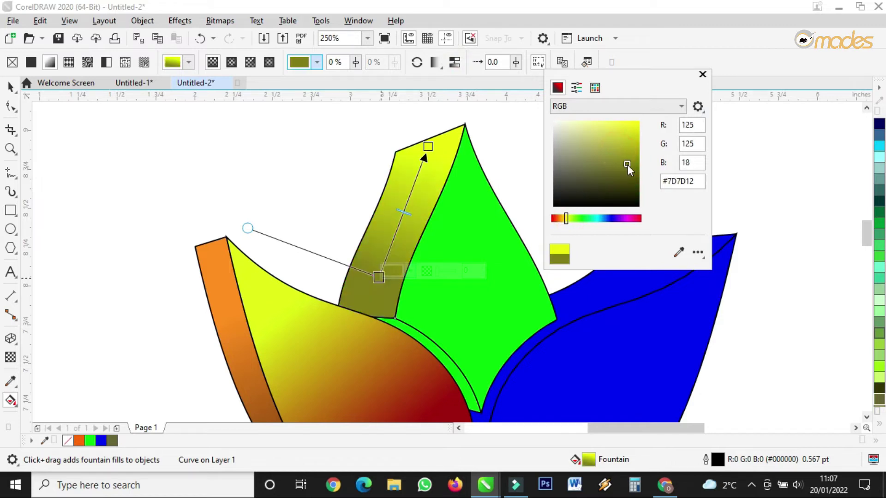
{"action": "left_click_drag", "start_coordinate": [628, 164], "coordinate": [636, 180]}
{"action": "left_click", "coordinate": [512, 318]}
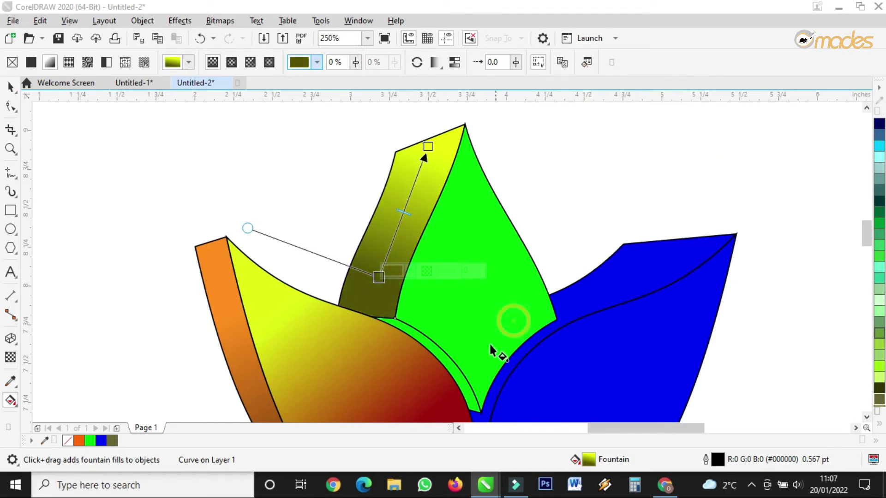
- Apply a linear fountain fill along the thin green strip under the middle petal, from green at its upper end to white at its lower tip
{"action": "scroll", "coordinate": [447, 298], "scroll_direction": "down", "scroll_amount": 2}
{"action": "scroll", "coordinate": [450, 365], "scroll_direction": "up", "scroll_amount": 2}
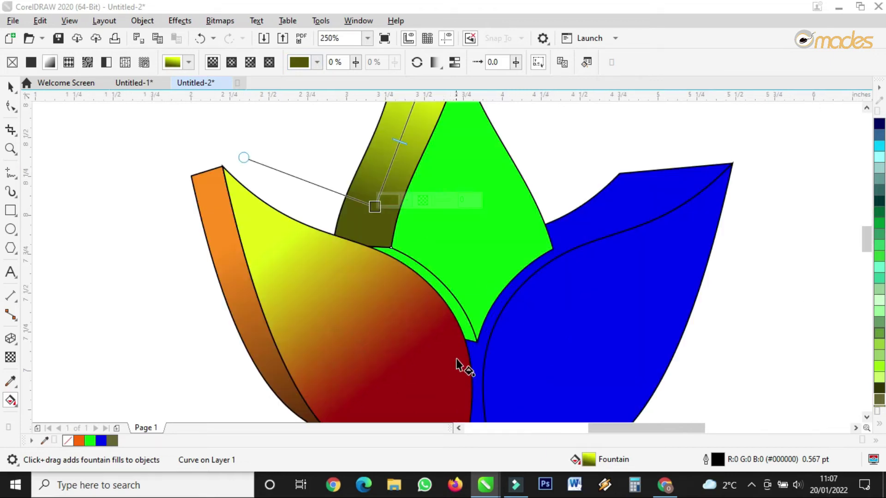
{"action": "left_click", "coordinate": [466, 324]}
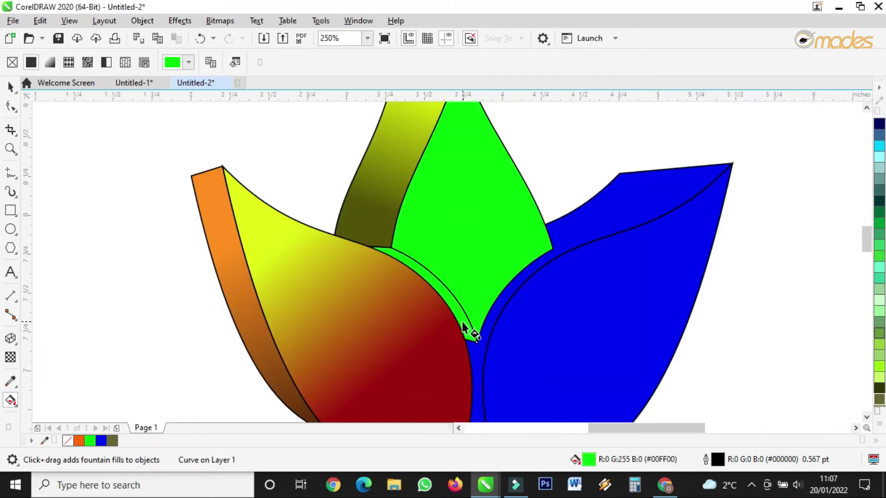
{"action": "left_click_drag", "start_coordinate": [442, 288], "coordinate": [478, 328]}
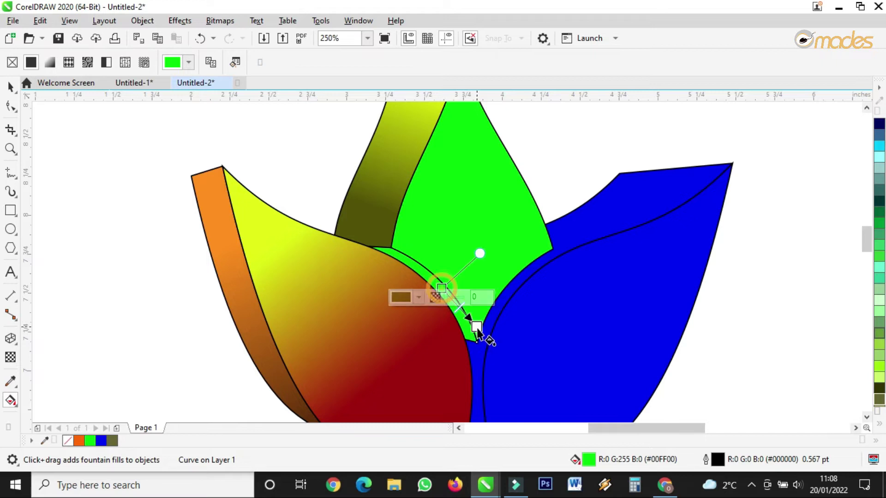
{"action": "left_click_drag", "start_coordinate": [396, 250], "coordinate": [478, 328]}
{"action": "left_click", "coordinate": [478, 328]}
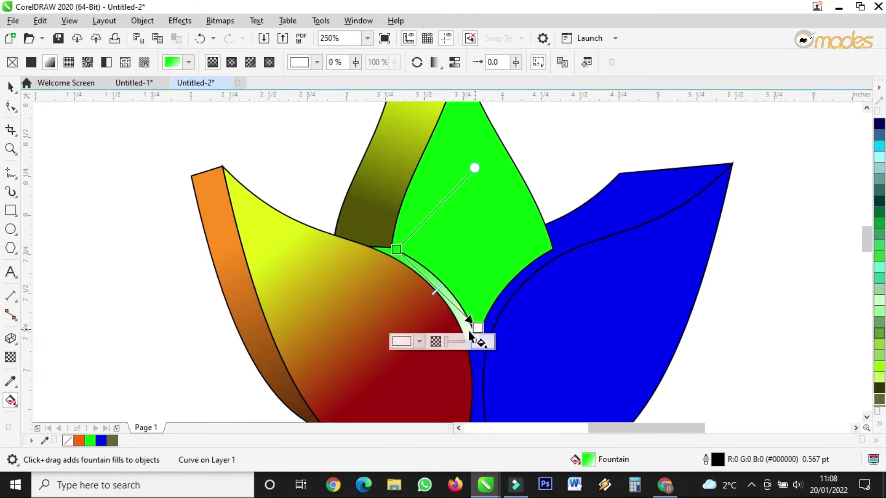
- Set the white end node of the thin strip's gradient to near-black navy #0A0B26
{"action": "left_click", "coordinate": [402, 342]}
{"action": "left_click_drag", "start_coordinate": [475, 122], "coordinate": [647, 123]}
{"action": "left_click_drag", "start_coordinate": [636, 213], "coordinate": [656, 255]}
{"action": "left_click", "coordinate": [624, 260]}
{"action": "left_click", "coordinate": [629, 229]}
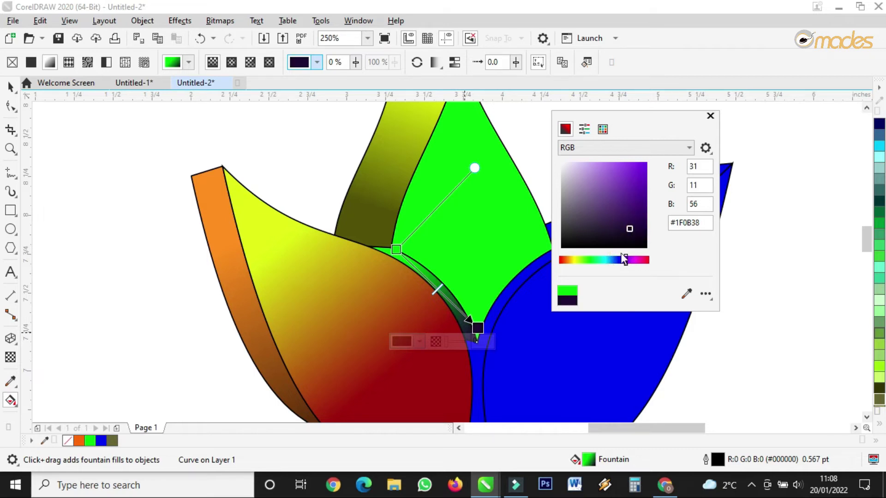
{"action": "left_click_drag", "start_coordinate": [636, 263], "coordinate": [644, 247]}
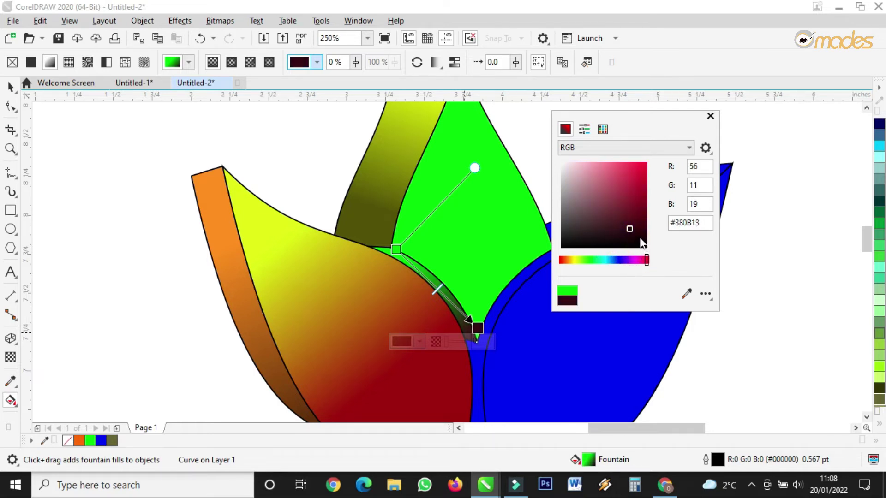
{"action": "left_click", "coordinate": [619, 260]}
{"action": "left_click_drag", "start_coordinate": [625, 244], "coordinate": [624, 235]}
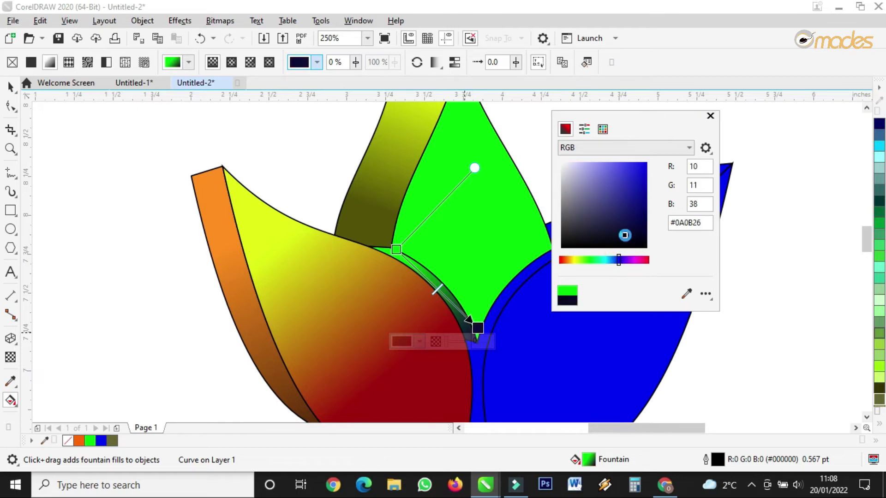
- Move both nodes of the thin strip's gradient slightly upward to adjust where the green fades into navy
{"action": "left_click", "coordinate": [393, 250]}
{"action": "left_click_drag", "start_coordinate": [393, 249], "coordinate": [384, 238]}
{"action": "mouse_move", "coordinate": [475, 327]}
{"action": "left_mouse_down"}
{"action": "mouse_move", "coordinate": [460, 308]}
{"action": "mouse_move", "coordinate": [476, 320]}
{"action": "left_mouse_up"}
{"action": "left_click", "coordinate": [423, 274]}
{"action": "left_click", "coordinate": [457, 312]}
- Set the green start node of the thin strip's gradient to muted blue #7D83B5 and move it slightly toward the strip's dark tip
{"action": "left_click", "coordinate": [382, 238]}
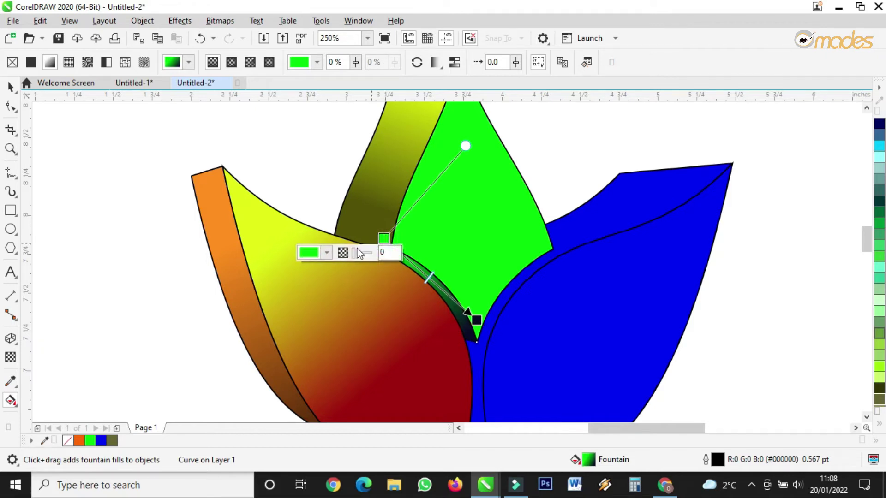
{"action": "left_click", "coordinate": [326, 253]}
{"action": "left_click", "coordinate": [348, 279]}
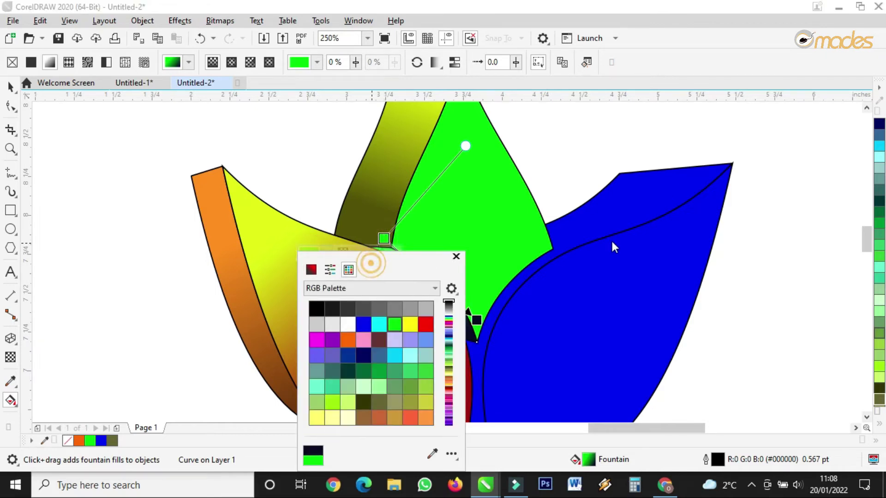
{"action": "left_click", "coordinate": [311, 270]}
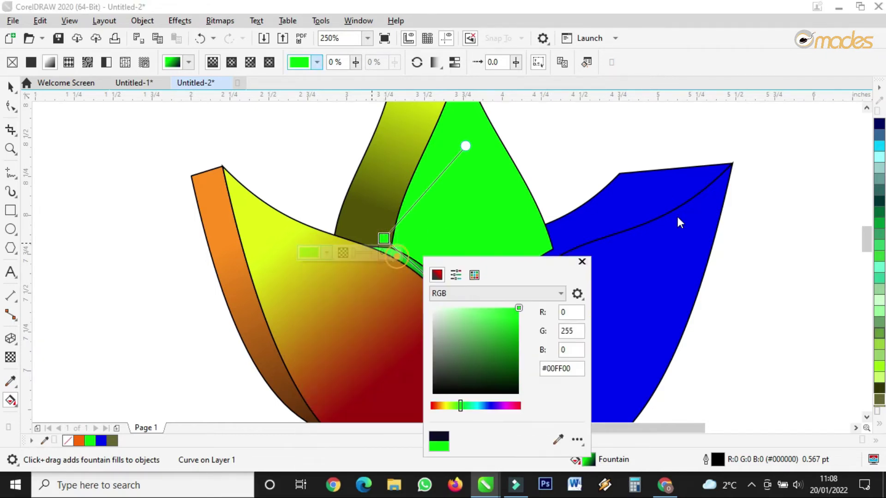
{"action": "left_click", "coordinate": [700, 314]}
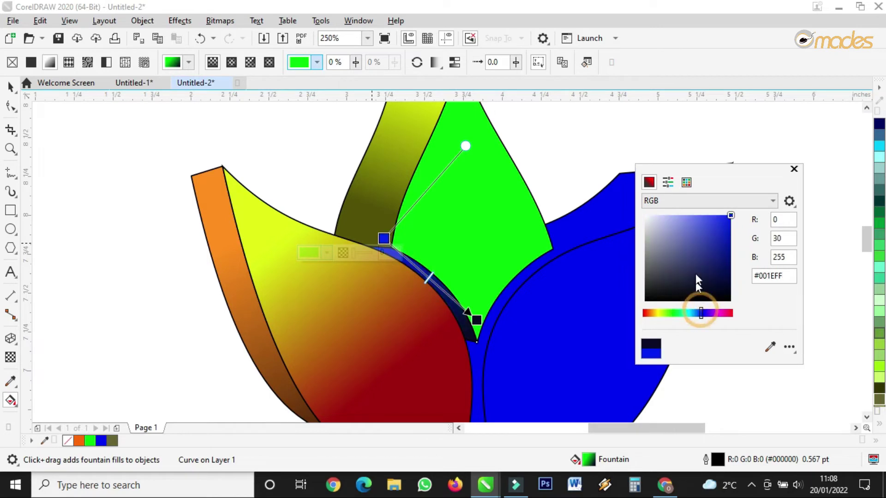
{"action": "left_click", "coordinate": [685, 253]}
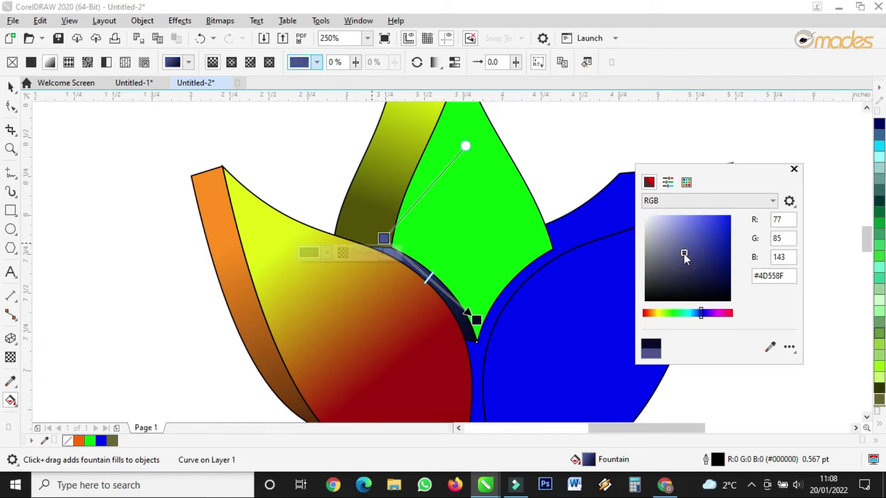
{"action": "mouse_move", "coordinate": [684, 253]}
{"action": "left_mouse_down"}
{"action": "mouse_move", "coordinate": [682, 262]}
{"action": "mouse_move", "coordinate": [703, 240]}
{"action": "mouse_move", "coordinate": [703, 253]}
{"action": "mouse_move", "coordinate": [671, 242]}
{"action": "mouse_move", "coordinate": [679, 234]}
{"action": "left_mouse_up"}
{"action": "left_click", "coordinate": [701, 260]}
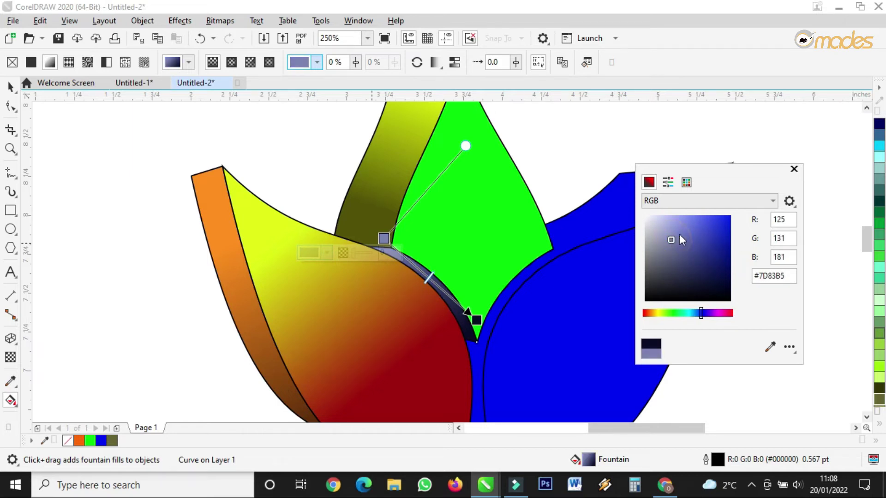
{"action": "left_click_drag", "start_coordinate": [389, 236], "coordinate": [406, 249]}
{"action": "left_click", "coordinate": [481, 262]}
- Apply a linear fountain fill to the blue petal's side piece, running diagonally from blue to white near its upper tip
{"action": "scroll", "coordinate": [446, 248], "scroll_direction": "down", "scroll_amount": 3}
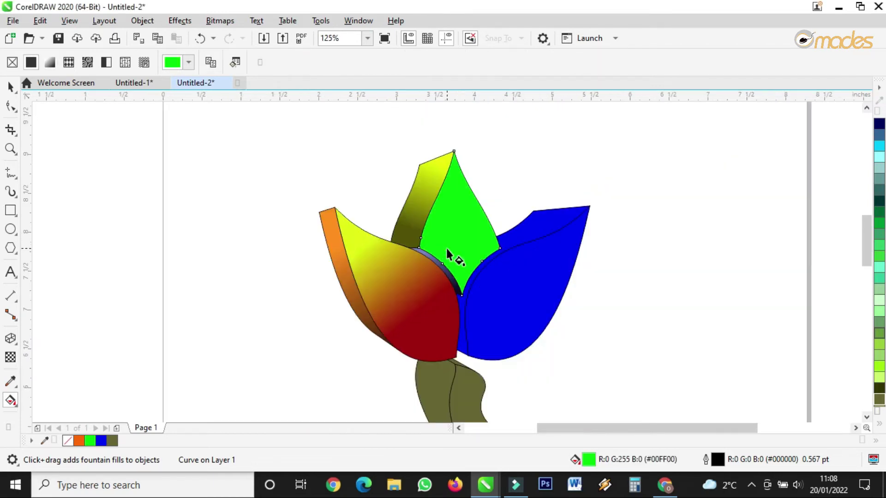
{"action": "scroll", "coordinate": [516, 290], "scroll_direction": "up", "scroll_amount": 3}
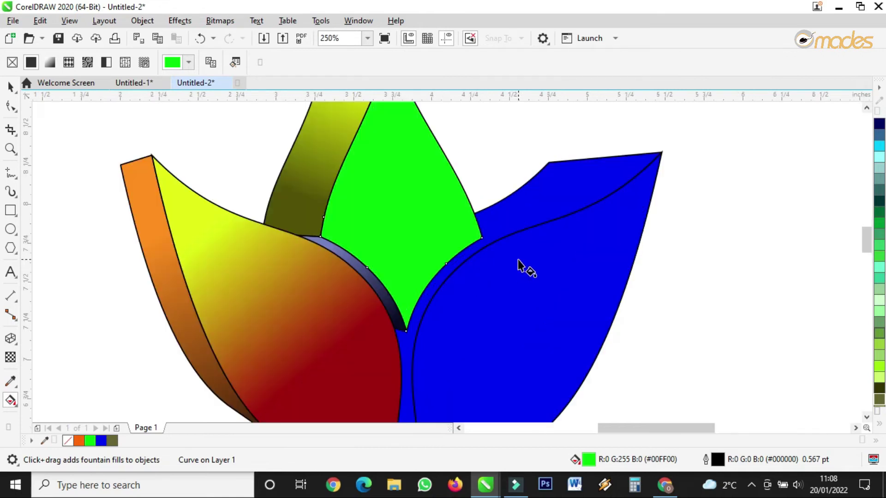
{"action": "left_click", "coordinate": [521, 222]}
{"action": "left_click_drag", "start_coordinate": [505, 224], "coordinate": [613, 161]}
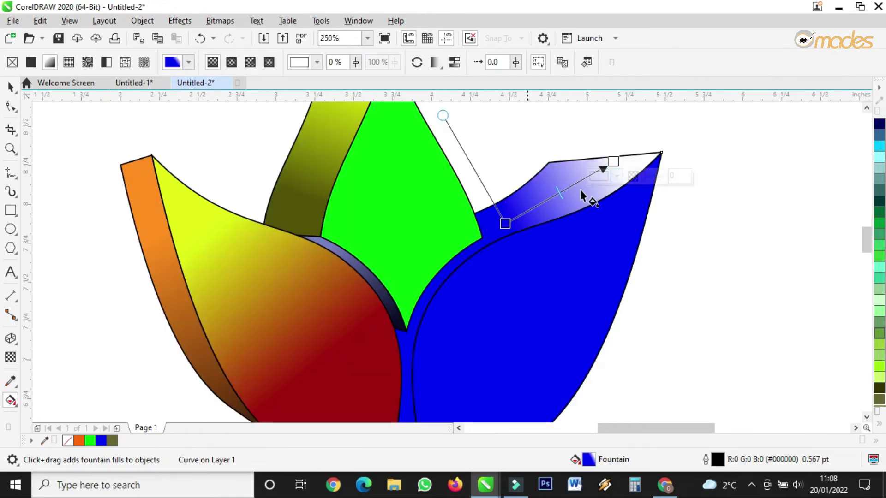
- Set the white end node of the blue side piece's gradient to a pale greyish blue
{"action": "left_click", "coordinate": [616, 176]}
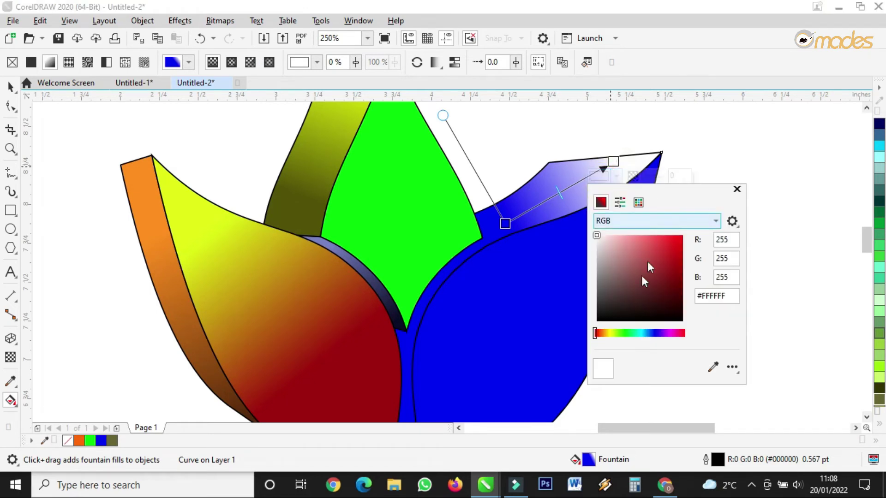
{"action": "left_click", "coordinate": [653, 333]}
{"action": "left_click", "coordinate": [658, 252]}
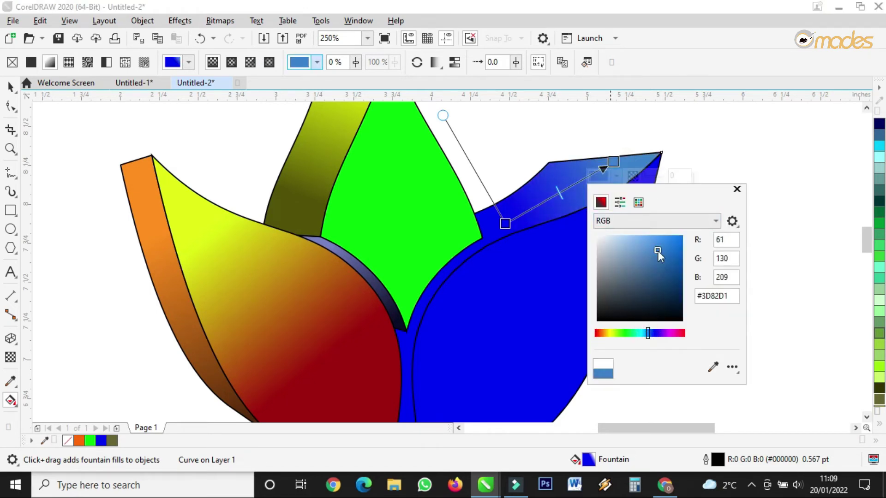
{"action": "left_click_drag", "start_coordinate": [665, 249], "coordinate": [611, 245]}
- Extend the blue side piece's gradient start node down toward the petal's base and set it to near-black #01010A
{"action": "left_click_drag", "start_coordinate": [505, 224], "coordinate": [461, 280]}
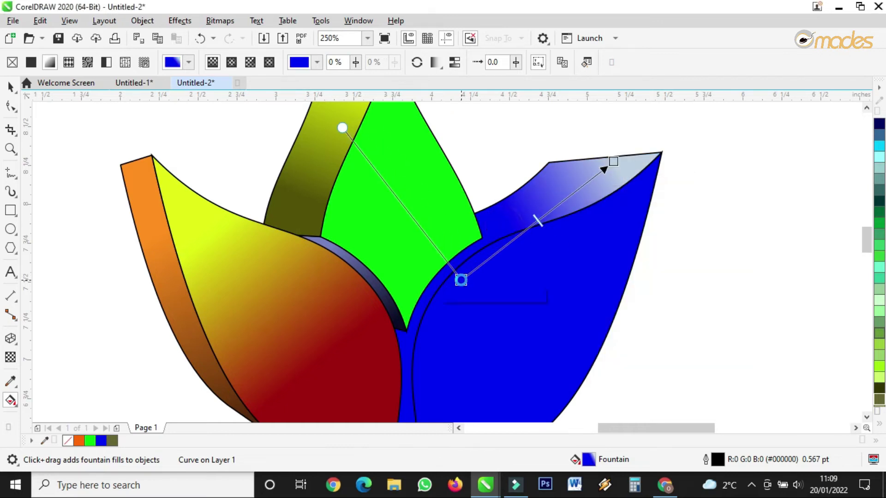
{"action": "left_click", "coordinate": [452, 293]}
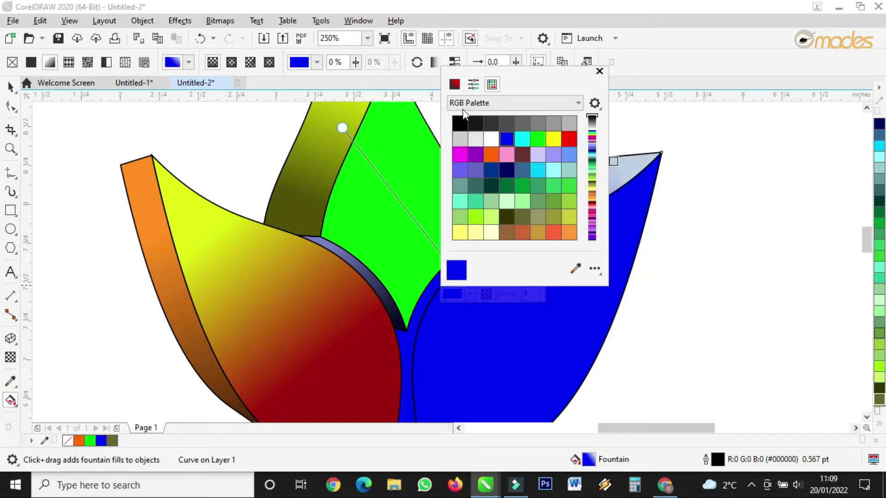
{"action": "left_click", "coordinate": [455, 85]}
{"action": "left_click", "coordinate": [515, 176]}
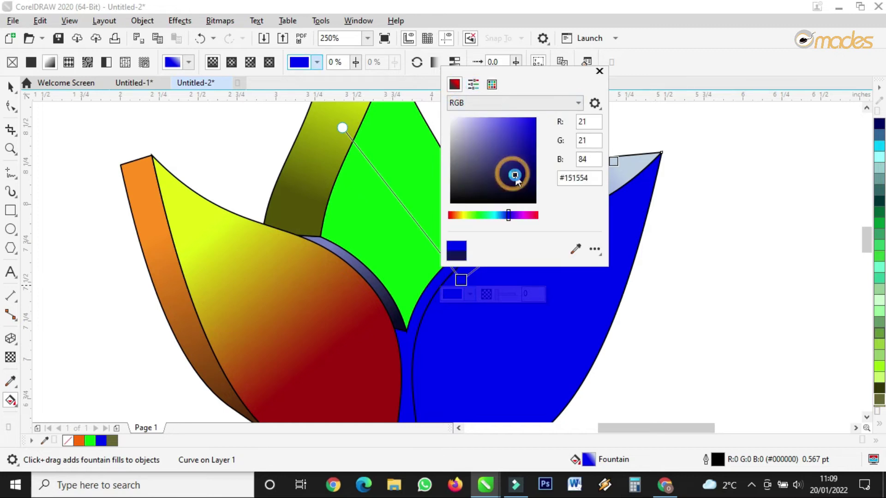
{"action": "left_click_drag", "start_coordinate": [515, 175], "coordinate": [530, 200]}
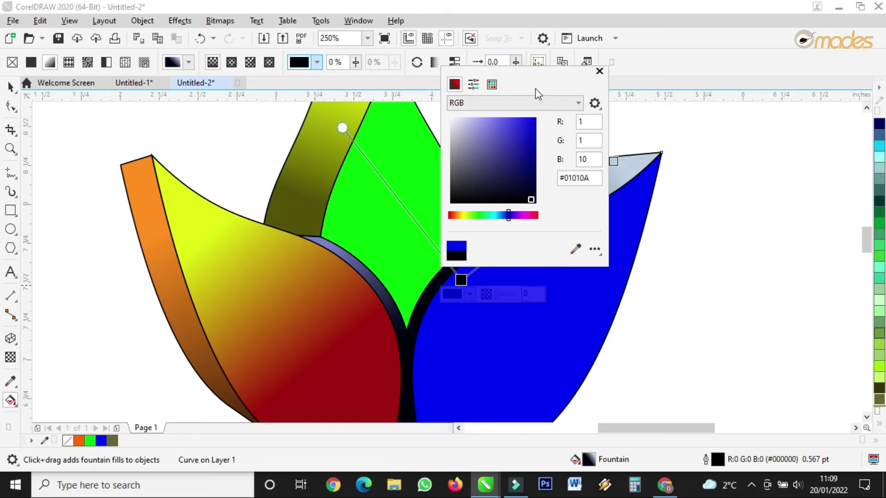
- Move the blue petal's side-piece gradient down toward the petal's base, shifting its start node, midpoint and end node
{"action": "left_click_drag", "start_coordinate": [499, 73], "coordinate": [725, 127]}
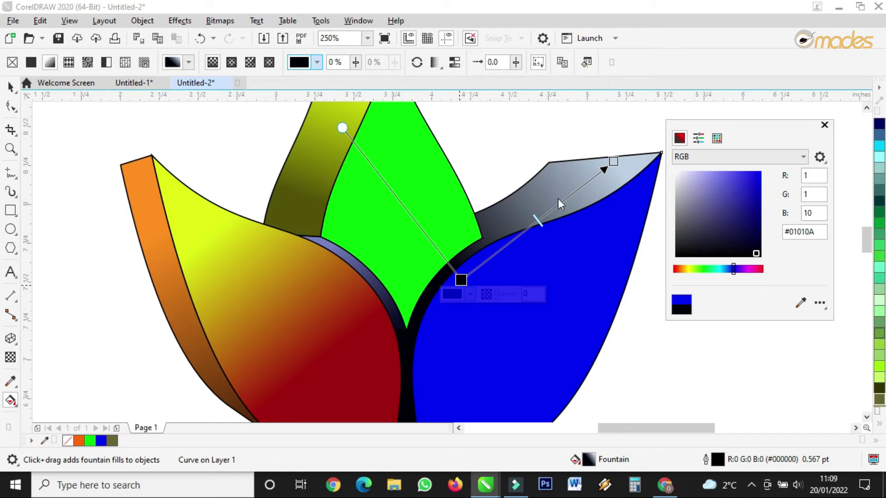
{"action": "left_click", "coordinate": [535, 220]}
{"action": "left_click_drag", "start_coordinate": [461, 280], "coordinate": [432, 303]}
{"action": "left_click_drag", "start_coordinate": [524, 231], "coordinate": [506, 246]}
{"action": "left_click_drag", "start_coordinate": [613, 162], "coordinate": [602, 176]}
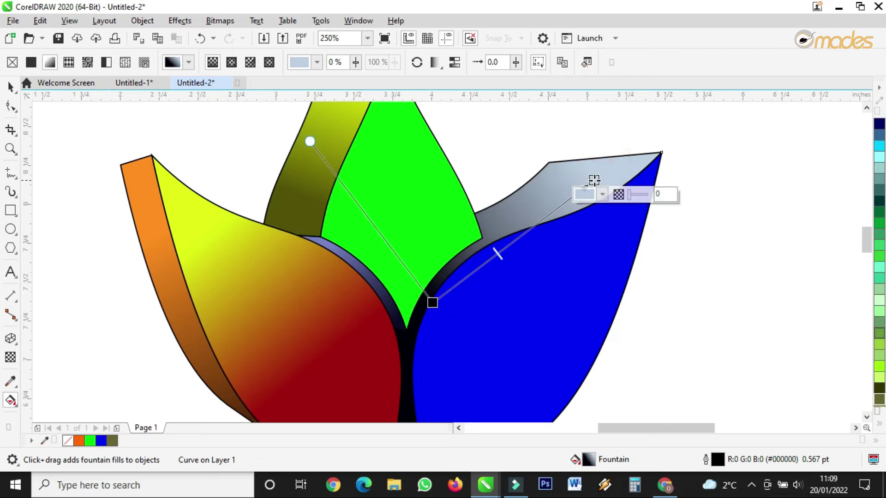
- Apply a linear fountain fill to the front blue petal, running diagonally from blue near its base to white near its upper edge
{"action": "scroll", "coordinate": [530, 231], "scroll_direction": "down", "scroll_amount": 2}
{"action": "scroll", "coordinate": [540, 240], "scroll_direction": "up", "scroll_amount": 1}
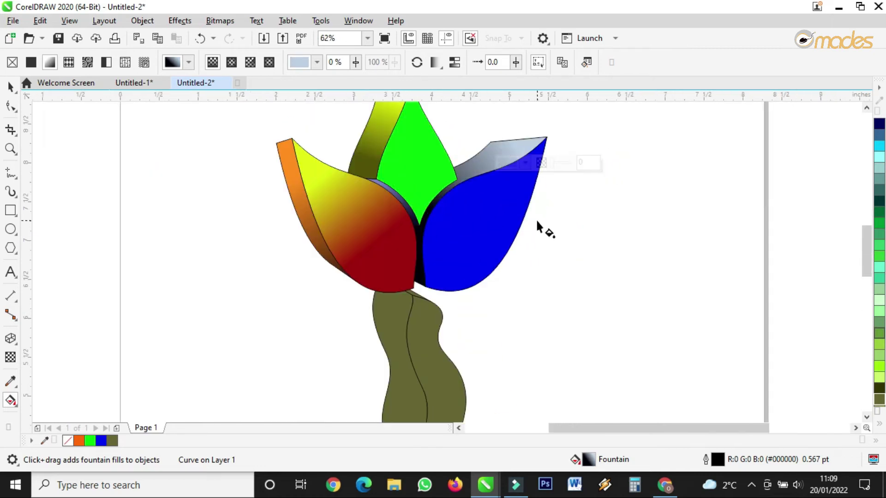
{"action": "left_click_drag", "start_coordinate": [462, 261], "coordinate": [509, 202]}
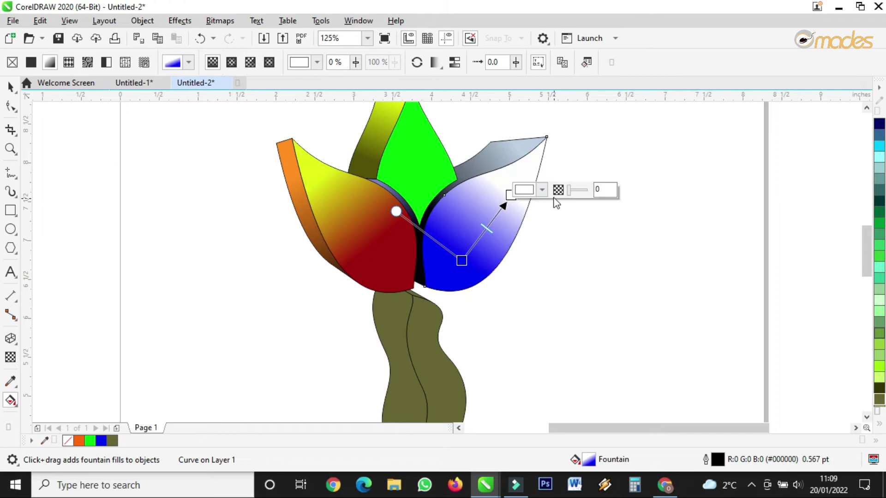
- Set the white end node of the blue petal's gradient to orange #FF9900
{"action": "left_click", "coordinate": [524, 190]}
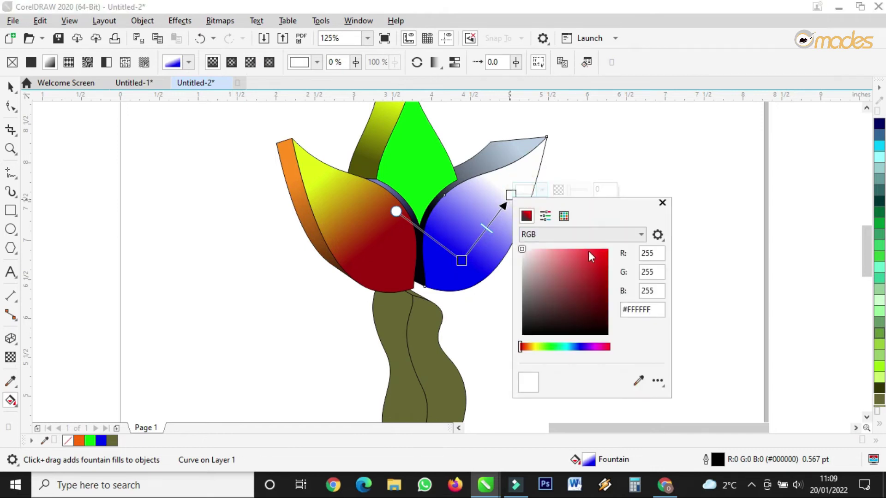
{"action": "left_click", "coordinate": [589, 347]}
{"action": "mouse_move", "coordinate": [592, 292]}
{"action": "left_mouse_down"}
{"action": "mouse_move", "coordinate": [599, 266]}
{"action": "mouse_move", "coordinate": [600, 292]}
{"action": "left_mouse_up"}
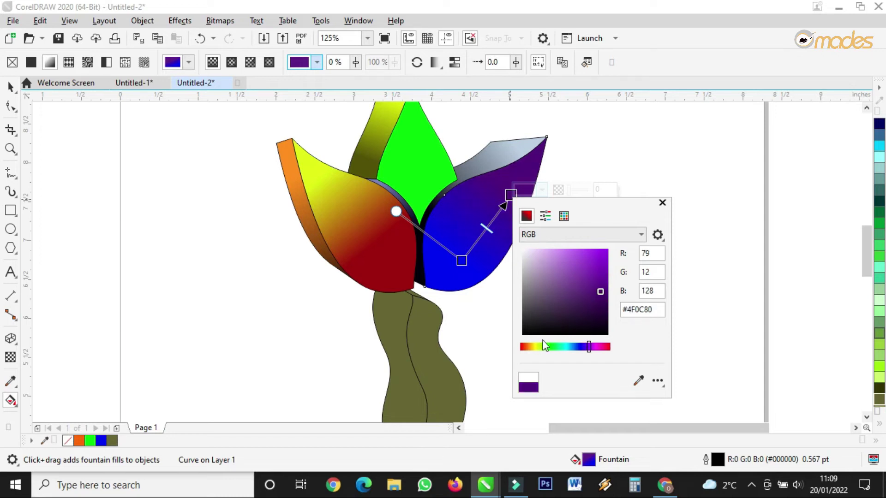
{"action": "left_click", "coordinate": [530, 347]}
{"action": "left_click_drag", "start_coordinate": [528, 349], "coordinate": [539, 349]}
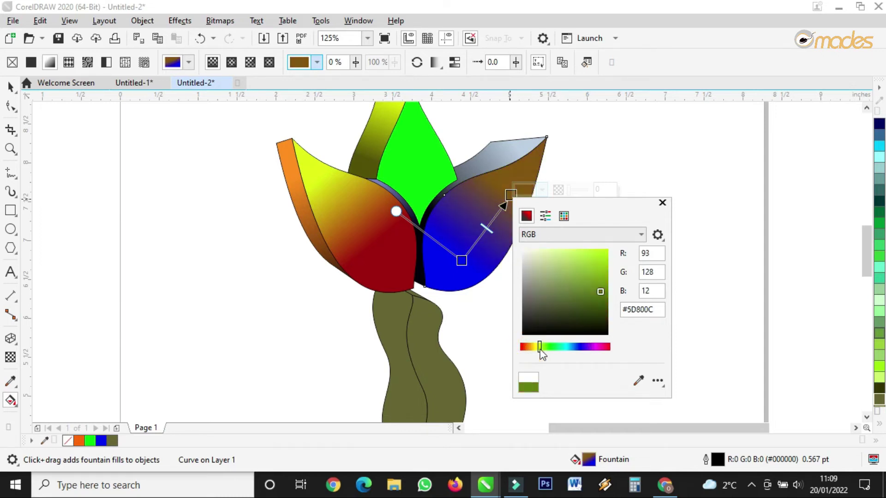
{"action": "left_click_drag", "start_coordinate": [597, 274], "coordinate": [621, 233]}
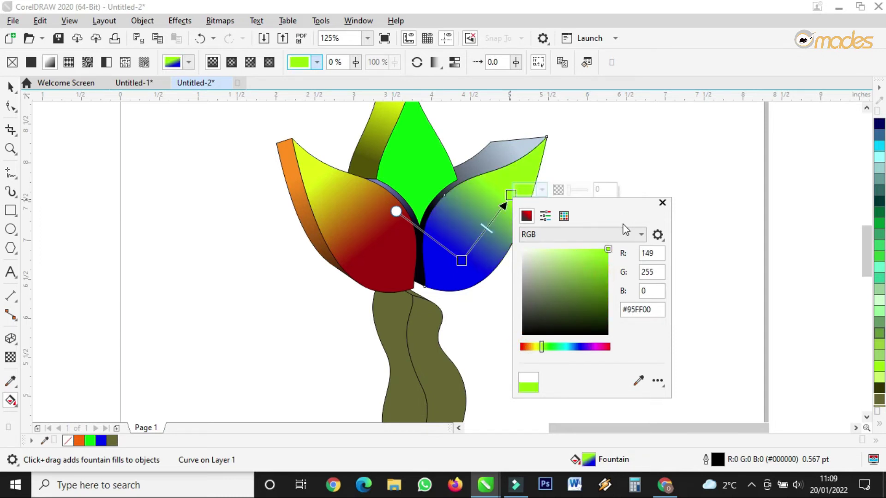
{"action": "left_click_drag", "start_coordinate": [541, 346], "coordinate": [529, 346]}
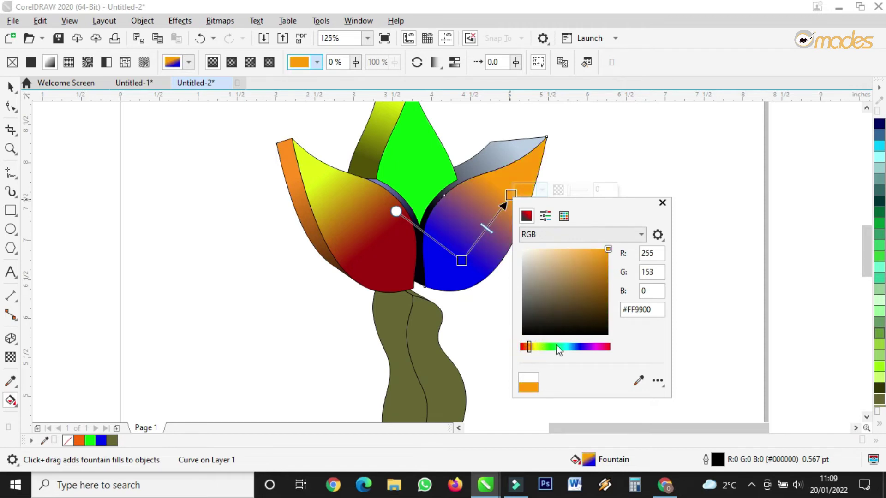
- Set the blue start node of the petal's gradient to dark red
{"action": "left_click", "coordinate": [462, 260]}
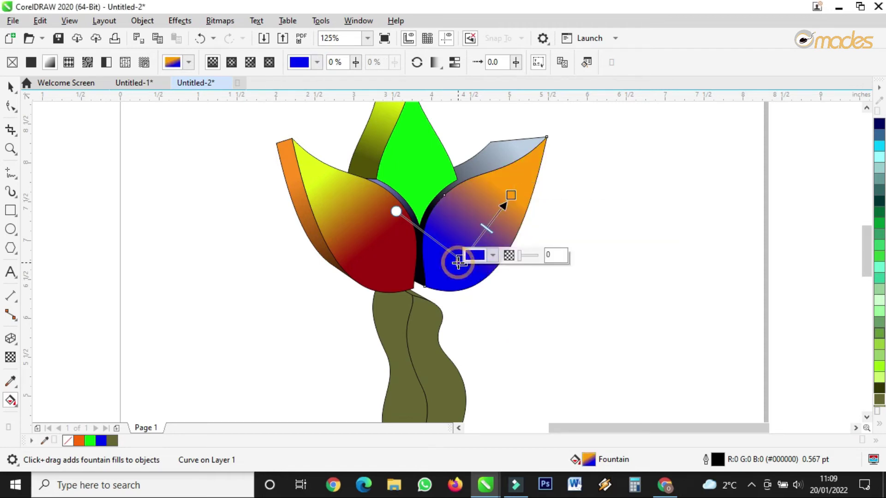
{"action": "left_click", "coordinate": [475, 253]}
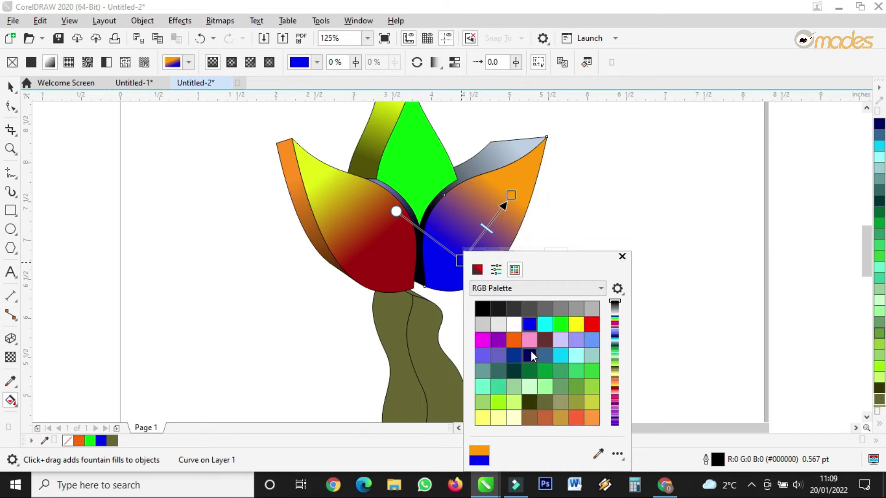
{"action": "left_click", "coordinate": [477, 270]}
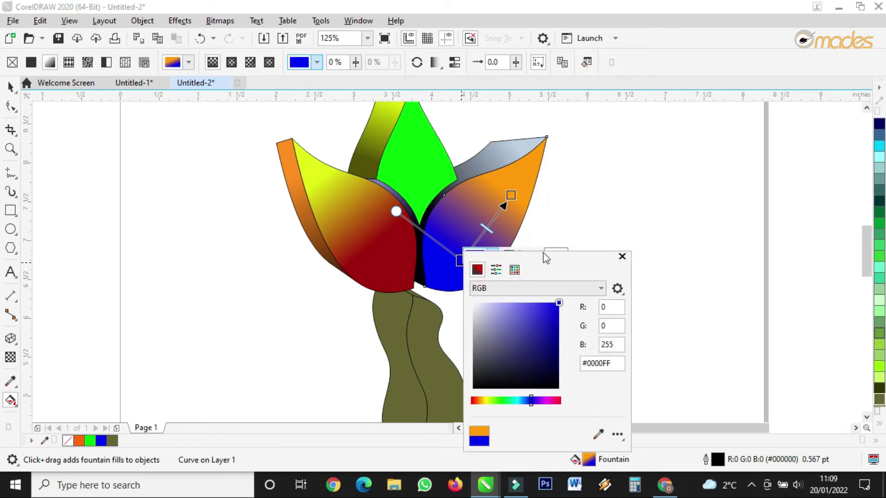
{"action": "left_click_drag", "start_coordinate": [544, 253], "coordinate": [749, 225]}
{"action": "left_click", "coordinate": [678, 354]}
{"action": "left_click", "coordinate": [754, 309]}
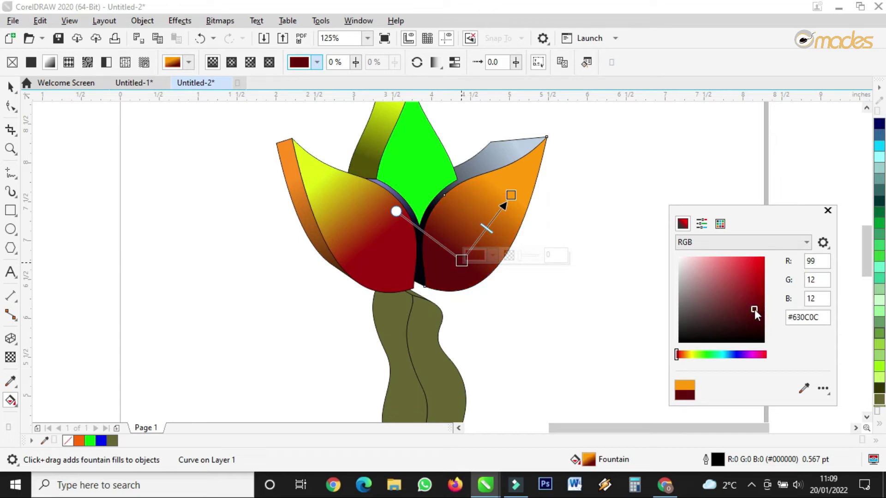
{"action": "left_click_drag", "start_coordinate": [760, 305], "coordinate": [764, 305]}
- Move the orange end node of the red-orange gradient closer to the petal's tip and adjust its midpoint
{"action": "left_click", "coordinate": [510, 193]}
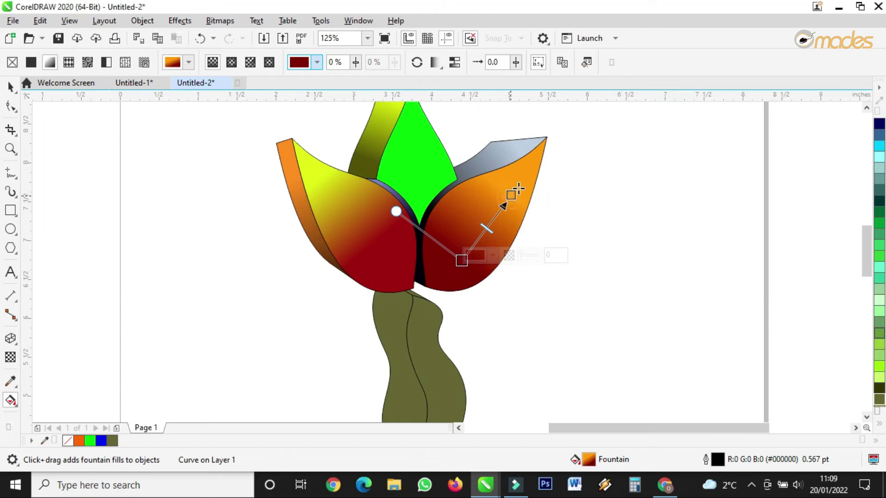
{"action": "left_click_drag", "start_coordinate": [511, 194], "coordinate": [520, 183]}
{"action": "mouse_move", "coordinate": [493, 224]}
{"action": "left_mouse_down"}
{"action": "mouse_move", "coordinate": [485, 231]}
{"action": "mouse_move", "coordinate": [495, 218]}
{"action": "left_mouse_up"}
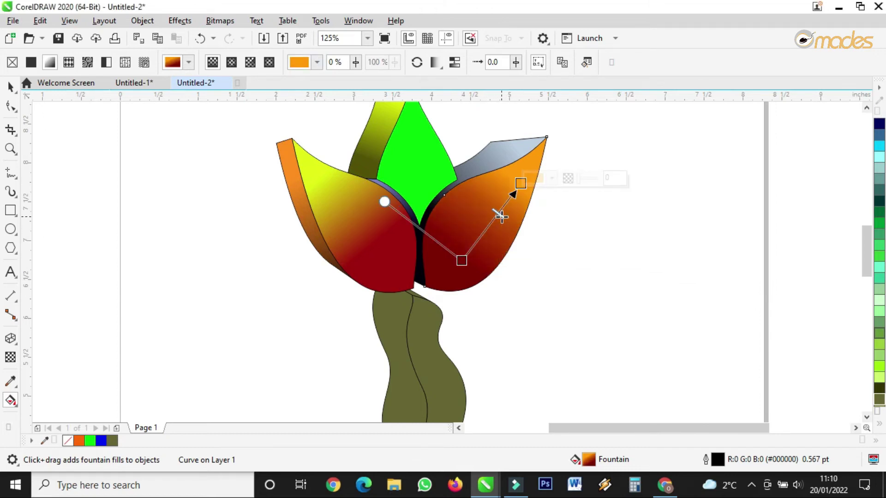
- Set the end node of the greyish-blue side piece's gradient to sky blue and extend its black start node further toward the petal's base
{"action": "left_click", "coordinate": [481, 159]}
{"action": "left_click_drag", "start_coordinate": [508, 149], "coordinate": [514, 147]}
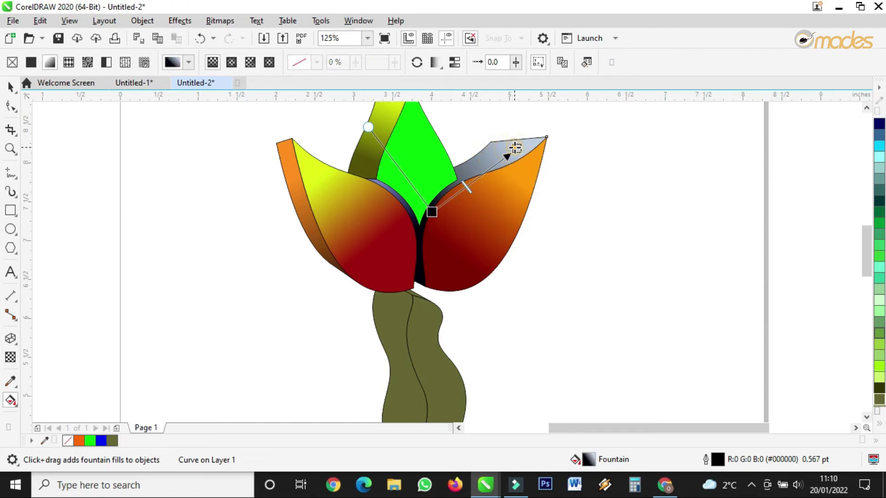
{"action": "left_click", "coordinate": [510, 162]}
{"action": "left_click", "coordinate": [572, 231]}
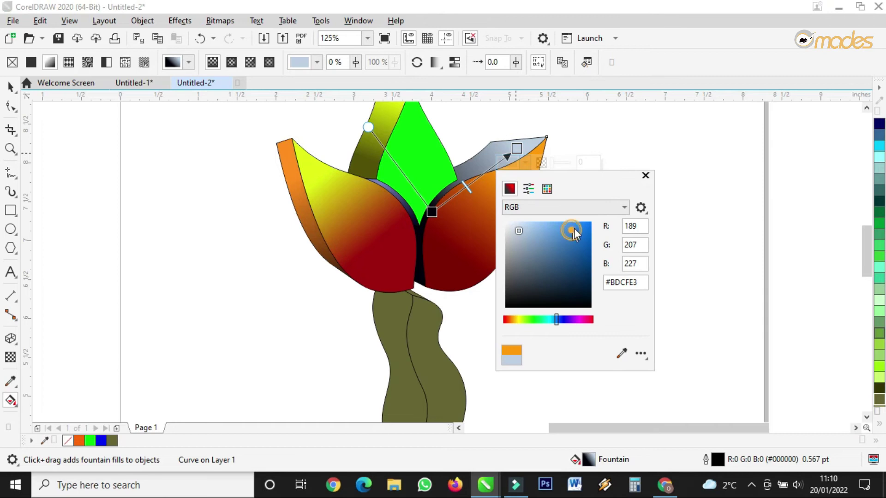
{"action": "left_click_drag", "start_coordinate": [573, 229], "coordinate": [575, 226]}
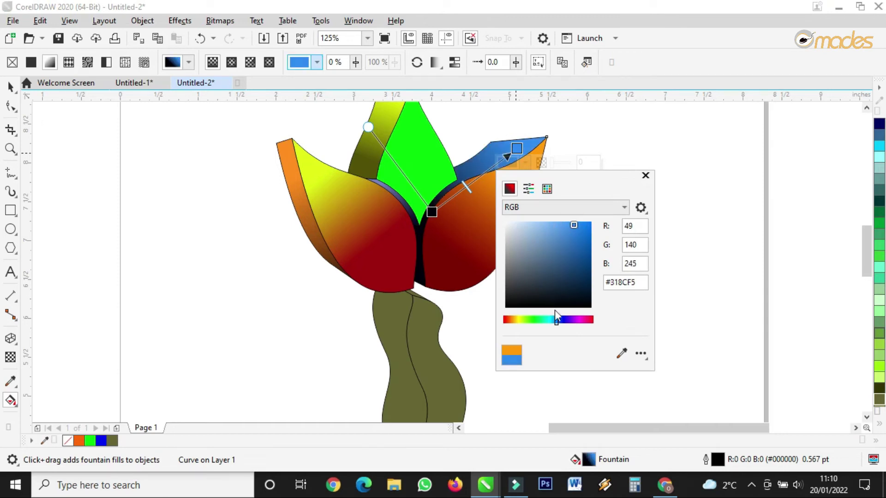
{"action": "left_click_drag", "start_coordinate": [555, 318], "coordinate": [554, 319]}
{"action": "left_click_drag", "start_coordinate": [433, 211], "coordinate": [425, 225]}
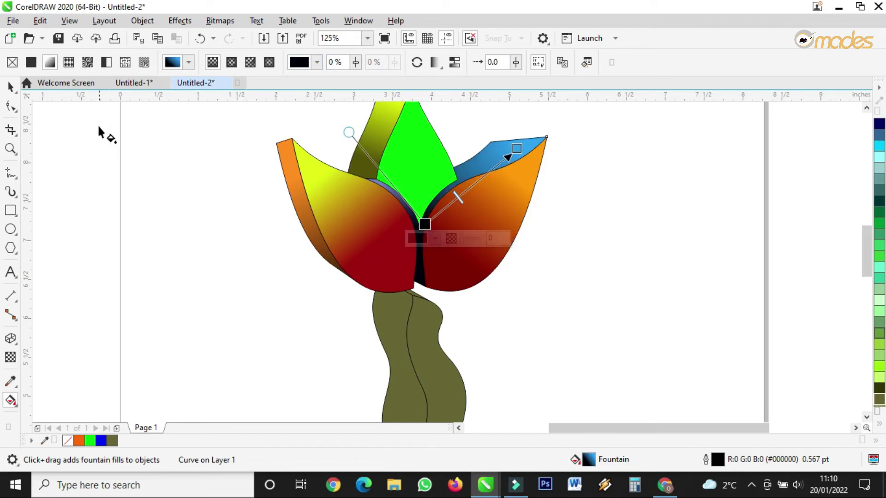
- Apply a linear fountain fill to the stem's left piece, running from olive at the stem's foot to white at its top
{"action": "left_click", "coordinate": [8, 84]}
{"action": "scroll", "coordinate": [326, 123], "scroll_direction": "down", "scroll_amount": 2}
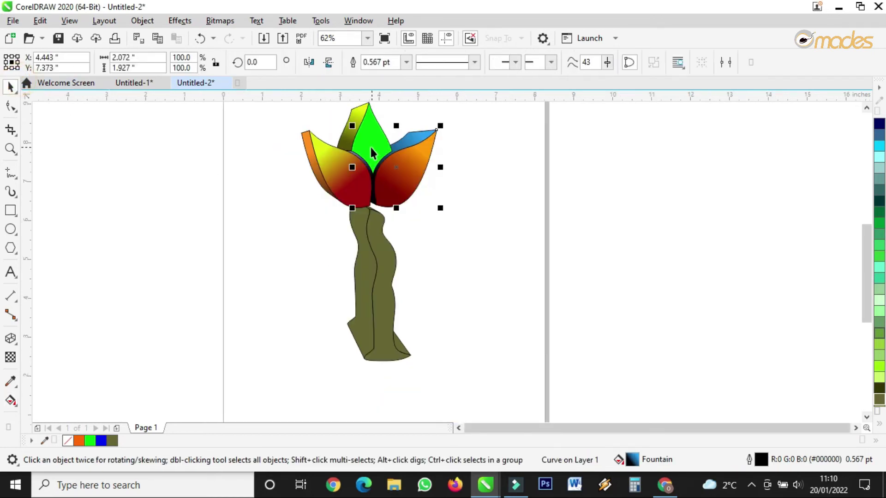
{"action": "scroll", "coordinate": [368, 174], "scroll_direction": "up", "scroll_amount": 2}
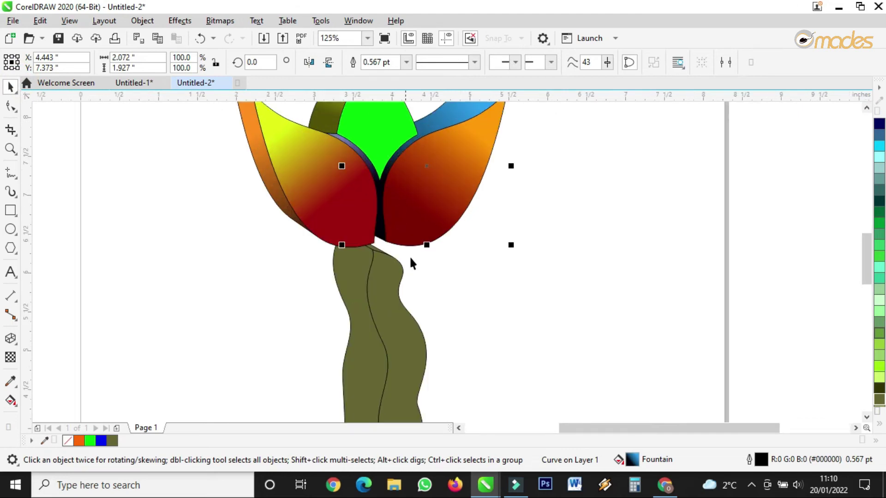
{"action": "scroll", "coordinate": [458, 300], "scroll_direction": "down", "scroll_amount": 2}
{"action": "scroll", "coordinate": [464, 369], "scroll_direction": "down", "scroll_amount": 1}
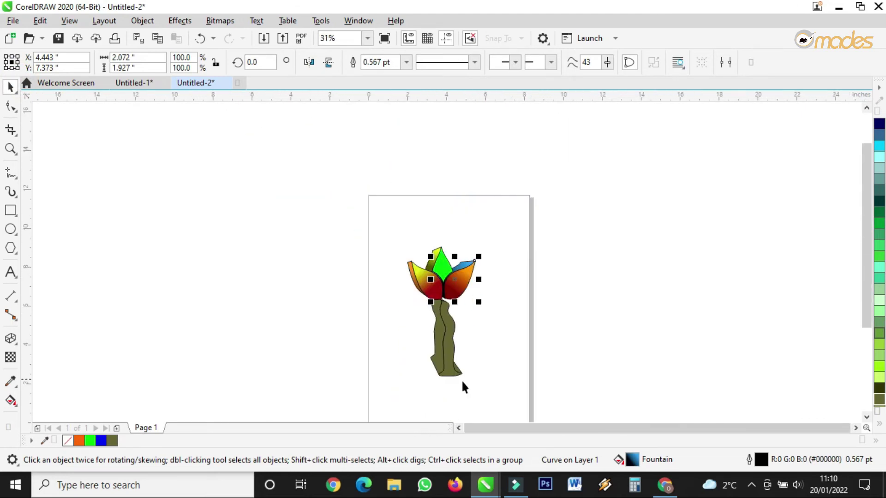
{"action": "scroll", "coordinate": [417, 340], "scroll_direction": "up", "scroll_amount": 3}
{"action": "left_click", "coordinate": [382, 286]}
{"action": "scroll", "coordinate": [417, 318], "scroll_direction": "down", "scroll_amount": 2}
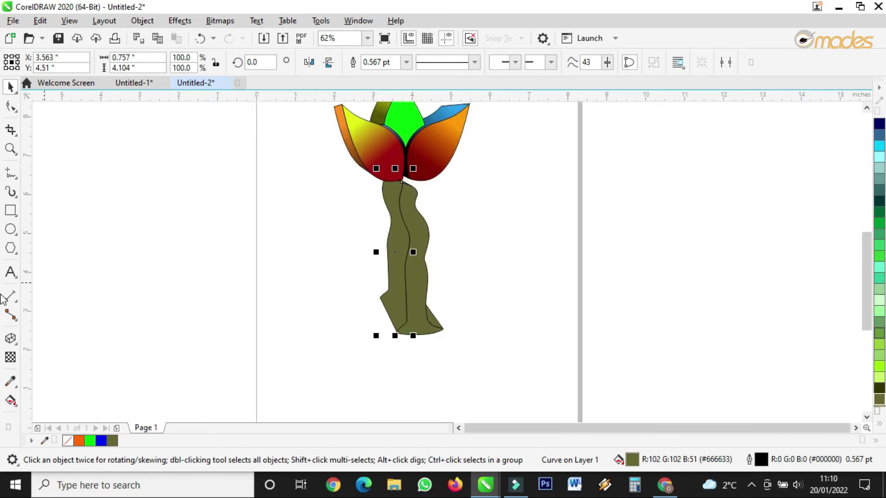
{"action": "left_click", "coordinate": [10, 401]}
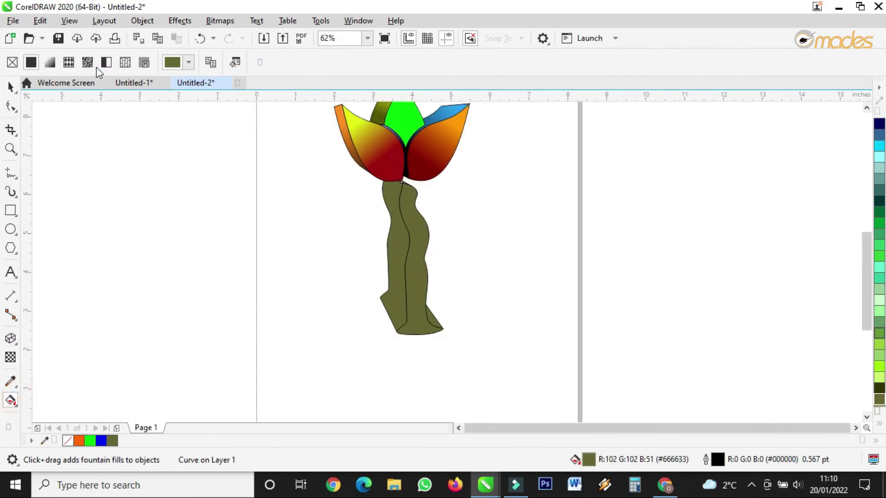
{"action": "left_click", "coordinate": [49, 63]}
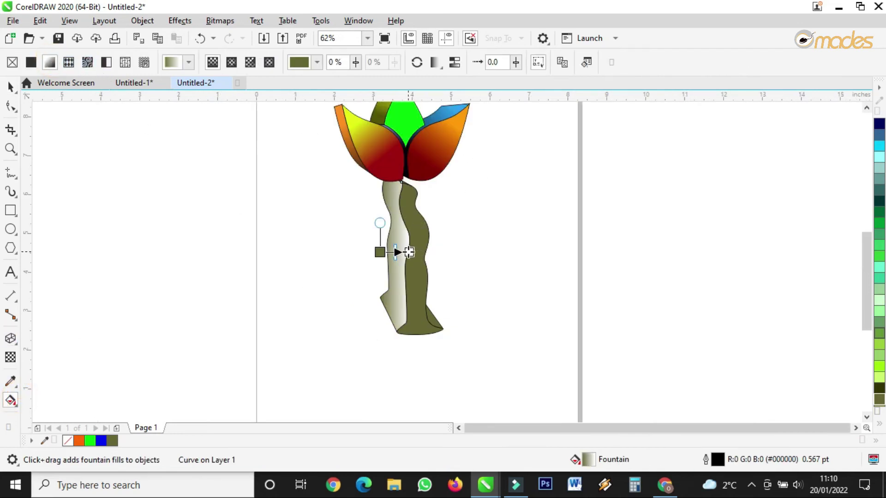
{"action": "left_click_drag", "start_coordinate": [380, 252], "coordinate": [402, 325]}
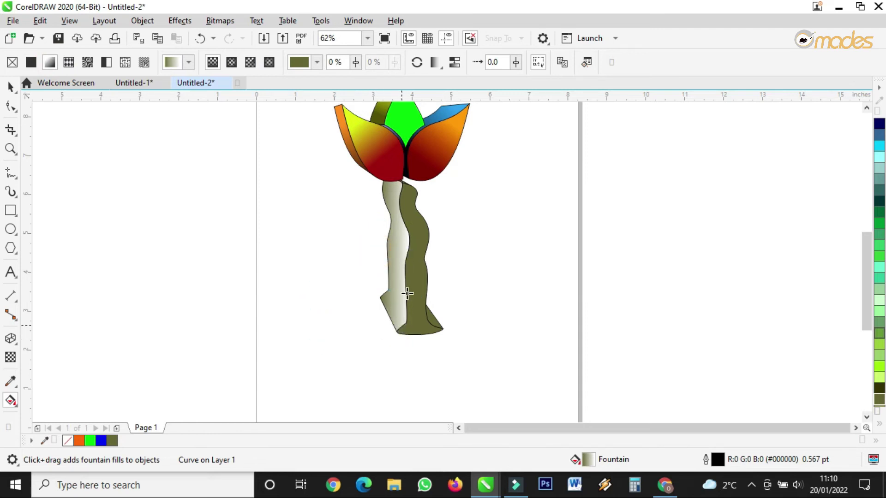
{"action": "left_click_drag", "start_coordinate": [409, 253], "coordinate": [410, 180]}
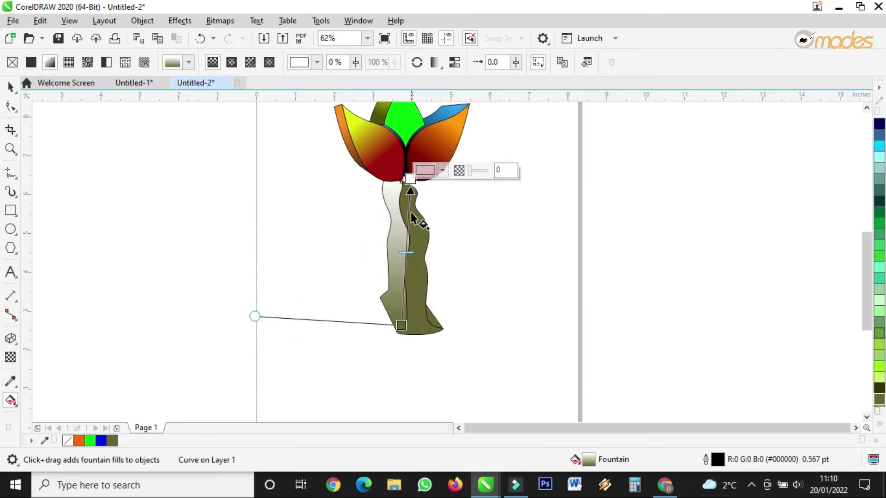
- Set the white end node of the left stem piece's gradient to dark red #540303
{"action": "left_click", "coordinate": [425, 170]}
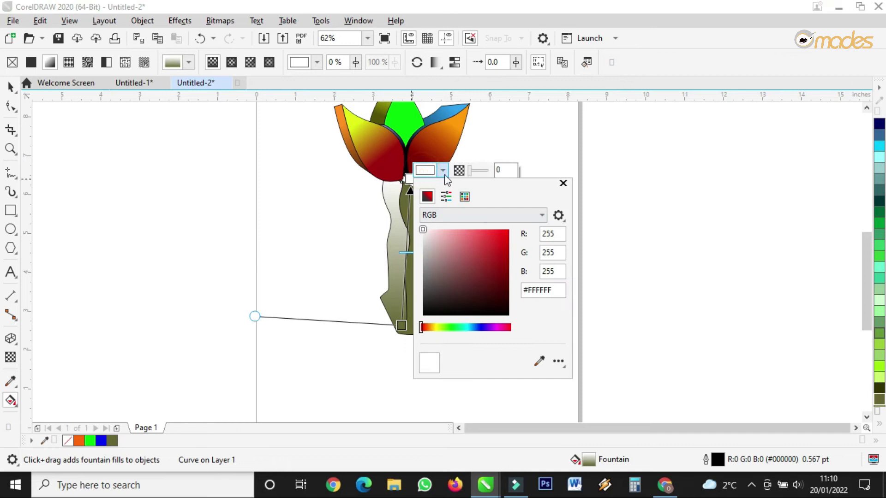
{"action": "left_click", "coordinate": [505, 257]}
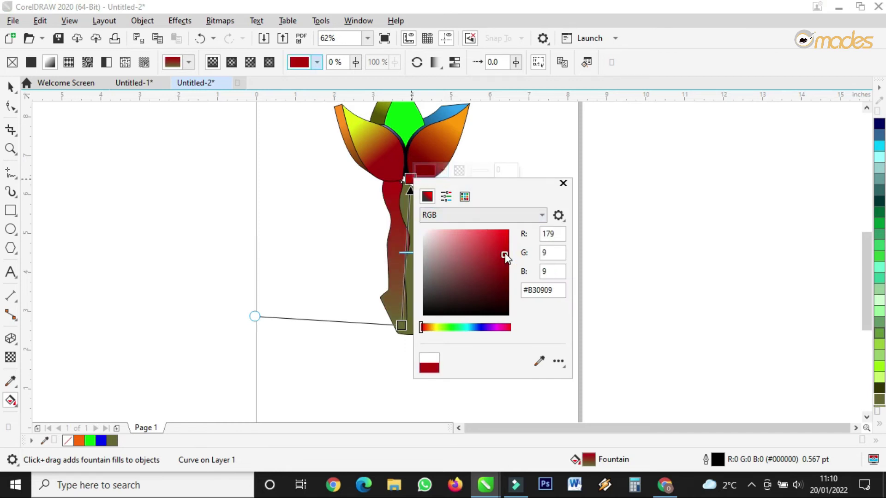
{"action": "left_click_drag", "start_coordinate": [503, 253], "coordinate": [507, 289]}
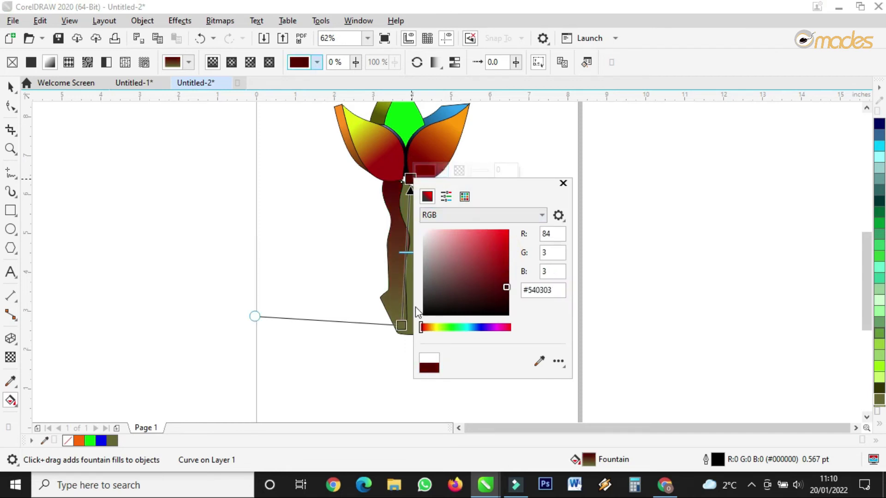
- Set the start node of the left stem piece's gradient to brighter olive #919110
{"action": "left_click", "coordinate": [402, 325]}
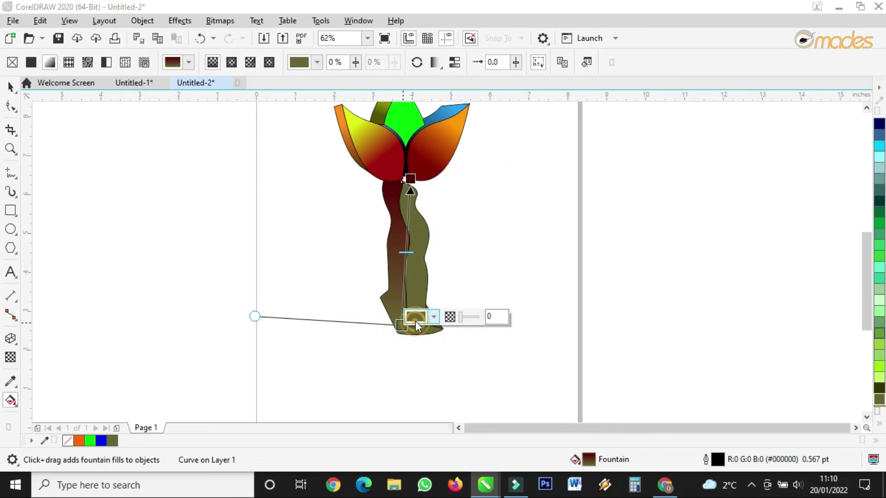
{"action": "left_click", "coordinate": [415, 319]}
{"action": "left_click", "coordinate": [418, 127]}
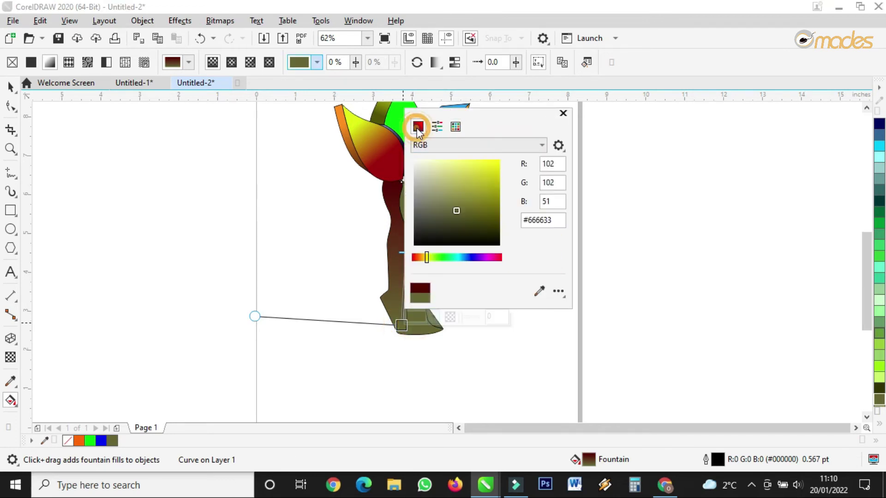
{"action": "left_click", "coordinate": [471, 203]}
{"action": "mouse_move", "coordinate": [473, 203]}
{"action": "left_mouse_down"}
{"action": "mouse_move", "coordinate": [491, 210]}
{"action": "mouse_move", "coordinate": [490, 196]}
{"action": "left_mouse_up"}
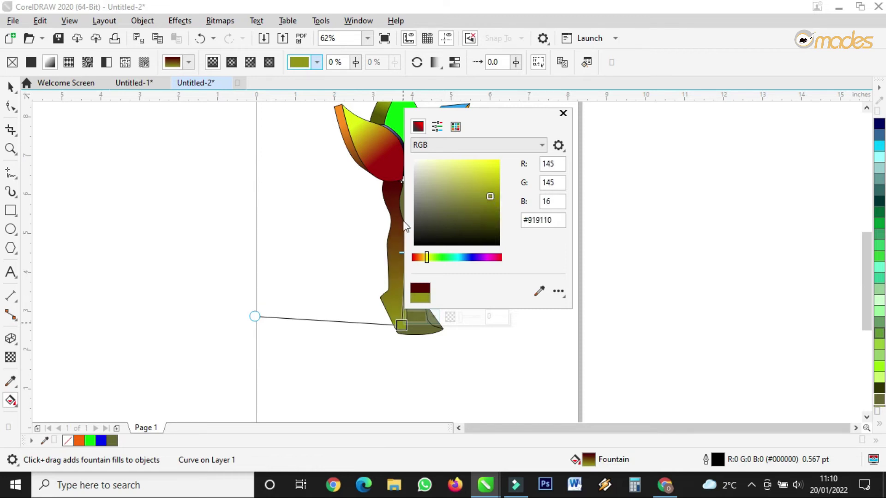
- Apply a linear fountain fill to the stem's right piece, running upward from olive near the foot to white near the top
{"action": "left_click", "coordinate": [407, 228]}
{"action": "left_click", "coordinate": [419, 300]}
{"action": "left_click_drag", "start_coordinate": [420, 303], "coordinate": [424, 226]}
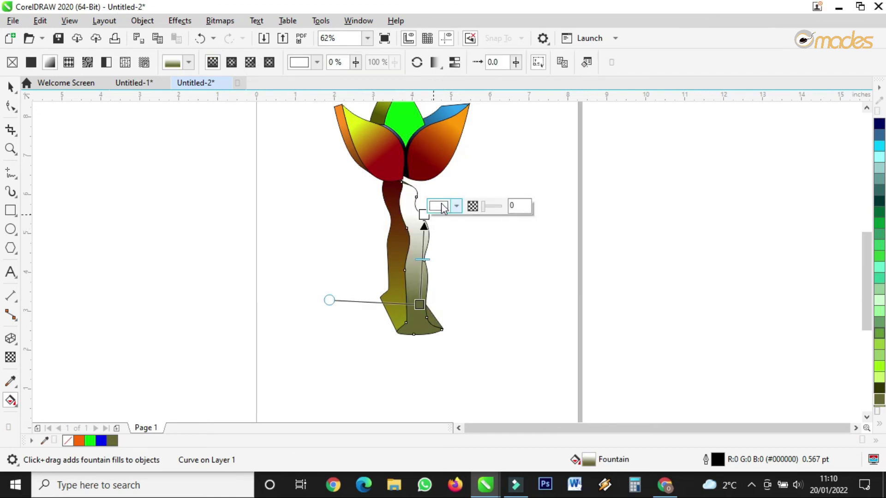
- Set the start node of the right stem piece's gradient to near-black #0D0D01
{"action": "left_click", "coordinate": [419, 305]}
{"action": "left_click", "coordinate": [444, 295]}
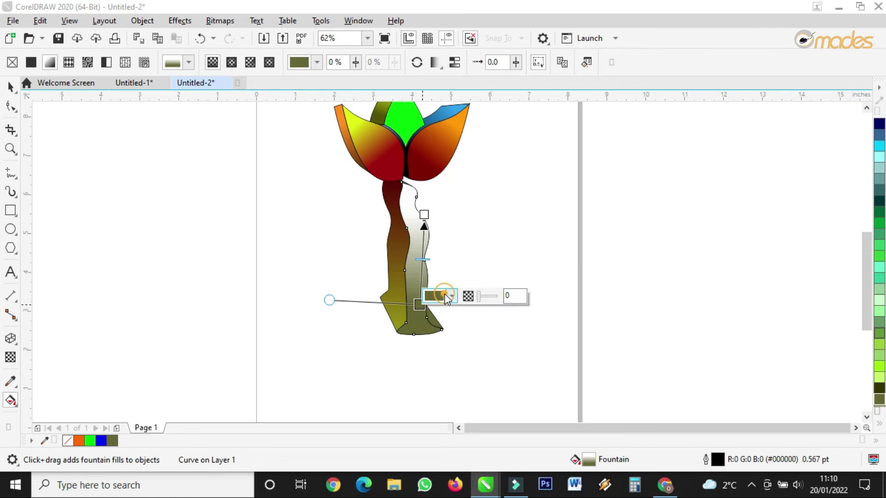
{"action": "left_click", "coordinate": [442, 107]}
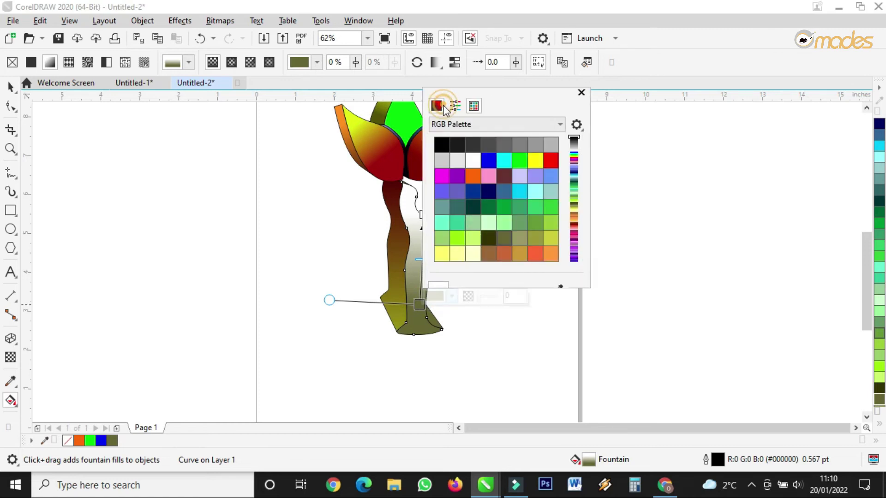
{"action": "left_click_drag", "start_coordinate": [494, 205], "coordinate": [511, 221]}
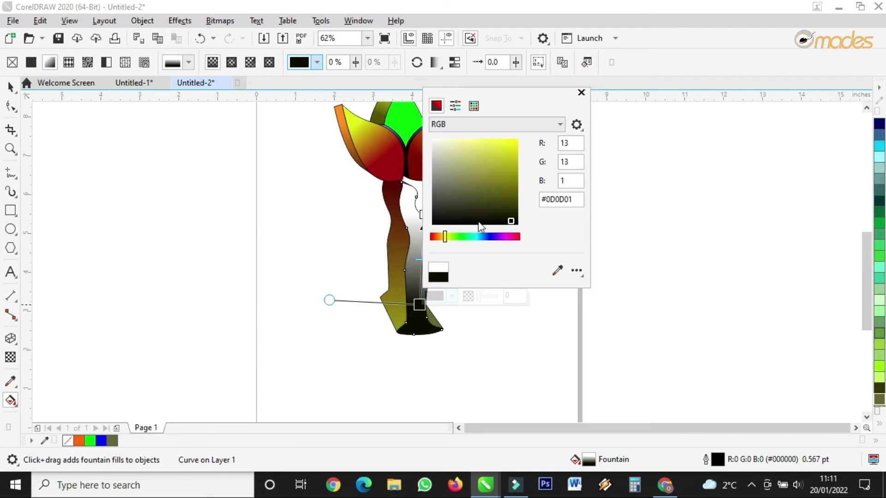
- Set the white end node of the right stem piece's gradient to violet-blue #666ADE
{"action": "left_click", "coordinate": [422, 217]}
{"action": "left_click", "coordinate": [422, 214]}
{"action": "left_click", "coordinate": [456, 206]}
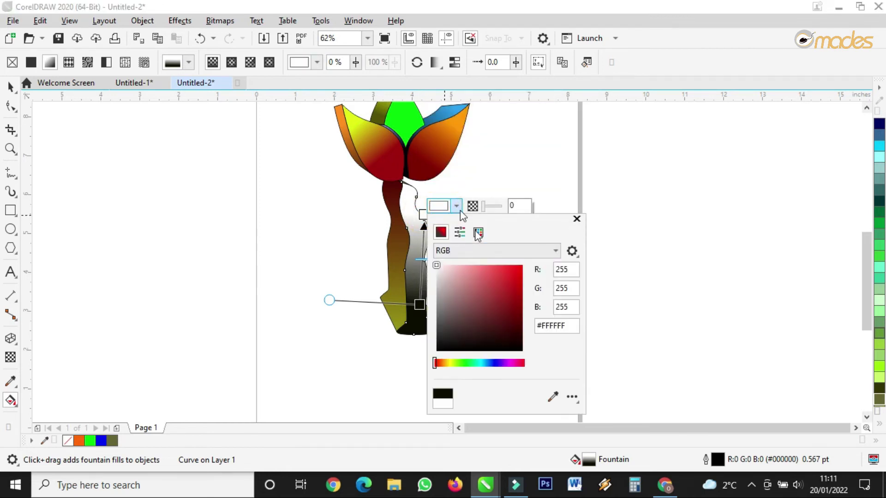
{"action": "left_click", "coordinate": [469, 300]}
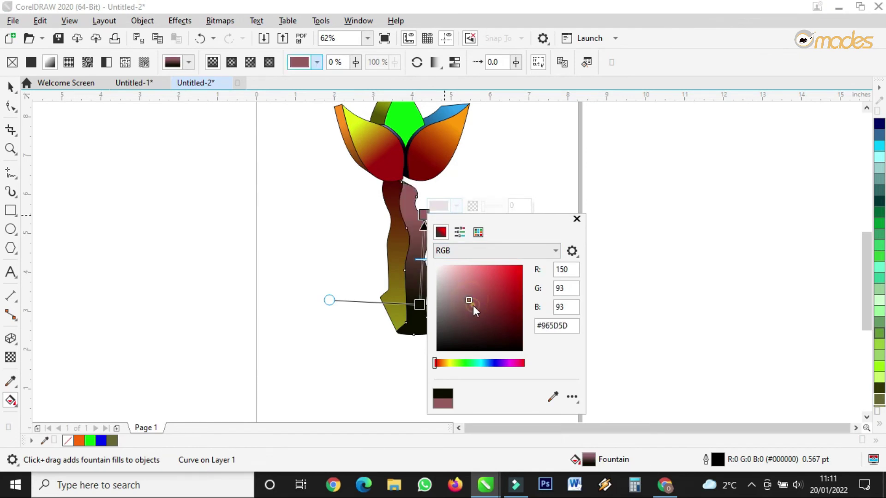
{"action": "left_click", "coordinate": [474, 306]}
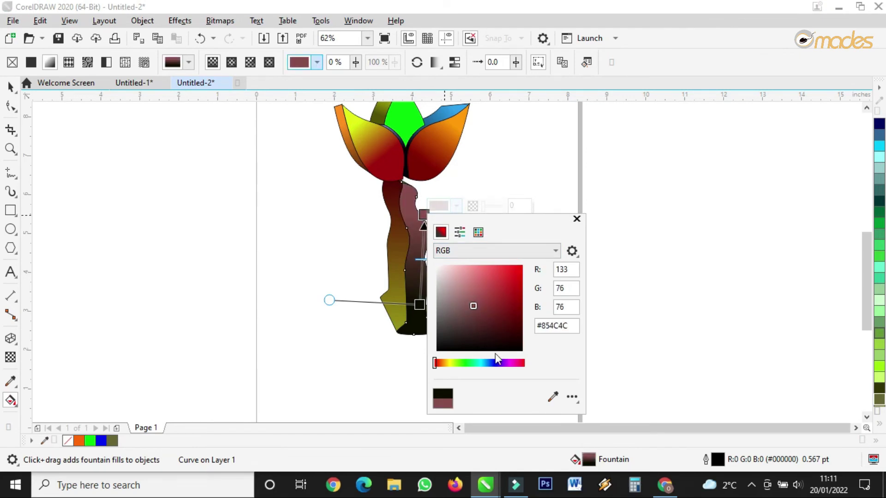
{"action": "left_click", "coordinate": [495, 363]}
{"action": "left_click", "coordinate": [487, 312]}
{"action": "mouse_move", "coordinate": [492, 312]}
{"action": "left_mouse_down"}
{"action": "mouse_move", "coordinate": [497, 299]}
{"action": "mouse_move", "coordinate": [482, 277]}
{"action": "left_mouse_up"}
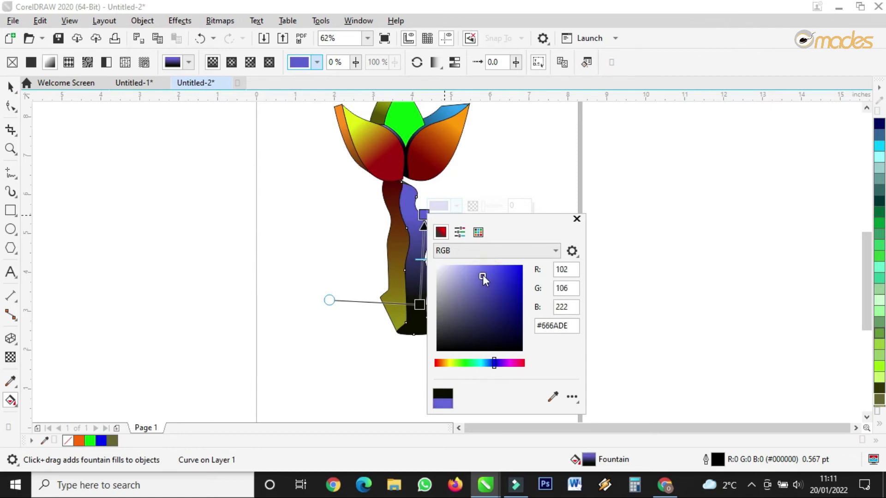
- Set the start node of the right stem piece's gradient to black and shift its violet-blue end node slightly higher up the stem
{"action": "left_click", "coordinate": [419, 306]}
{"action": "left_click", "coordinate": [452, 296]}
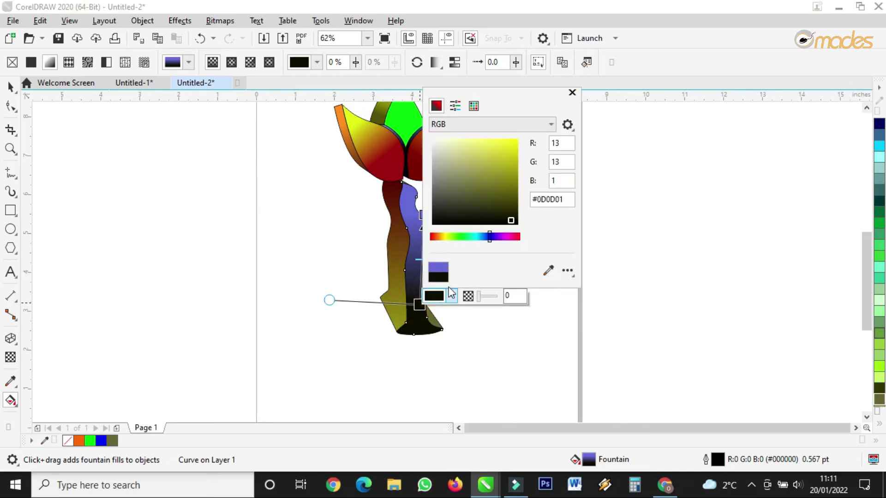
{"action": "left_click_drag", "start_coordinate": [450, 237], "coordinate": [430, 236]}
{"action": "mouse_move", "coordinate": [499, 190]}
{"action": "left_mouse_down"}
{"action": "mouse_move", "coordinate": [513, 180]}
{"action": "mouse_move", "coordinate": [511, 200]}
{"action": "mouse_move", "coordinate": [514, 164]}
{"action": "mouse_move", "coordinate": [517, 231]}
{"action": "left_mouse_up"}
{"action": "left_click", "coordinate": [421, 222]}
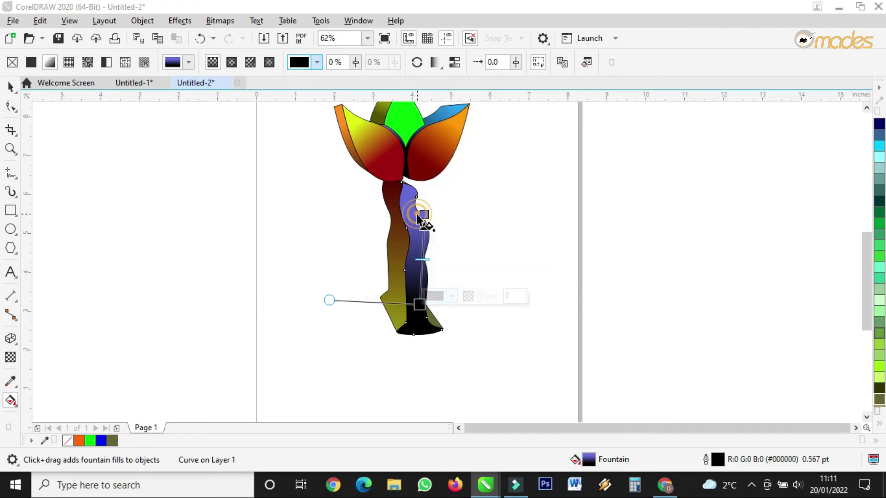
{"action": "left_click_drag", "start_coordinate": [421, 215], "coordinate": [420, 202]}
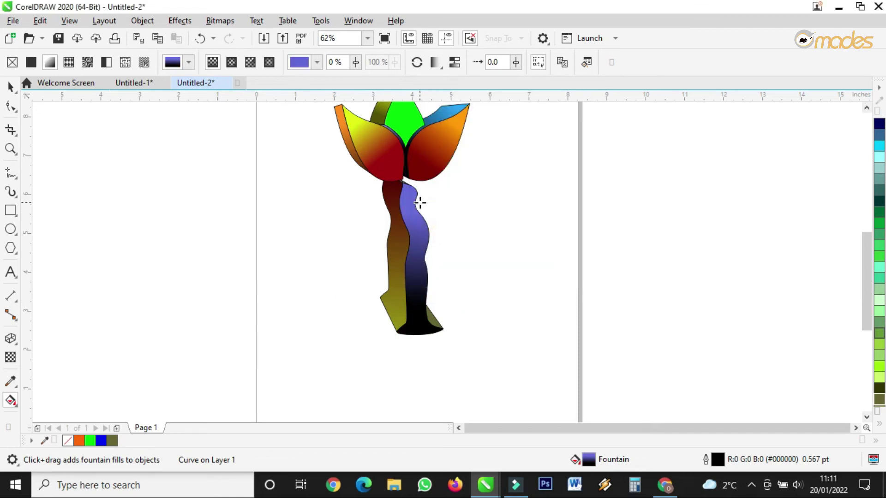
- Apply a linear fountain fill from olive to white to the small right foot piece, placing the olive start node below the foot's tip
{"action": "left_click", "coordinate": [434, 323]}
{"action": "scroll", "coordinate": [432, 327], "scroll_direction": "up", "scroll_amount": 2}
{"action": "left_click", "coordinate": [433, 317]}
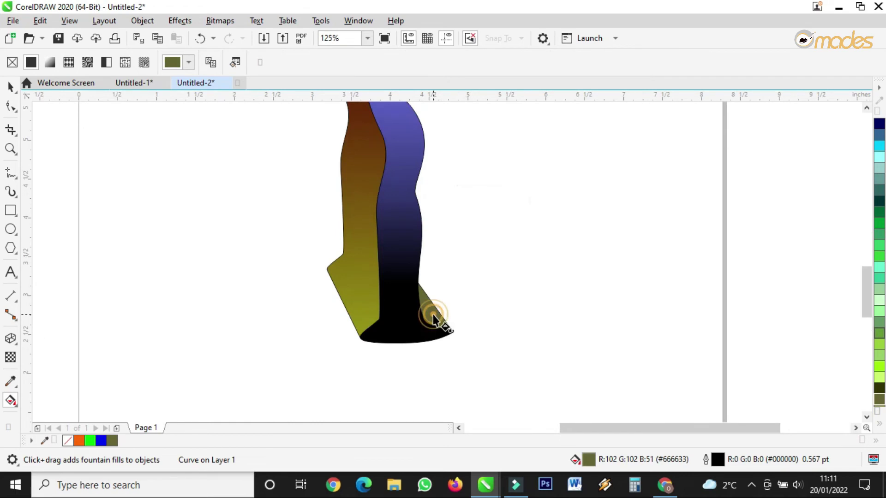
{"action": "left_click_drag", "start_coordinate": [435, 323], "coordinate": [433, 291]}
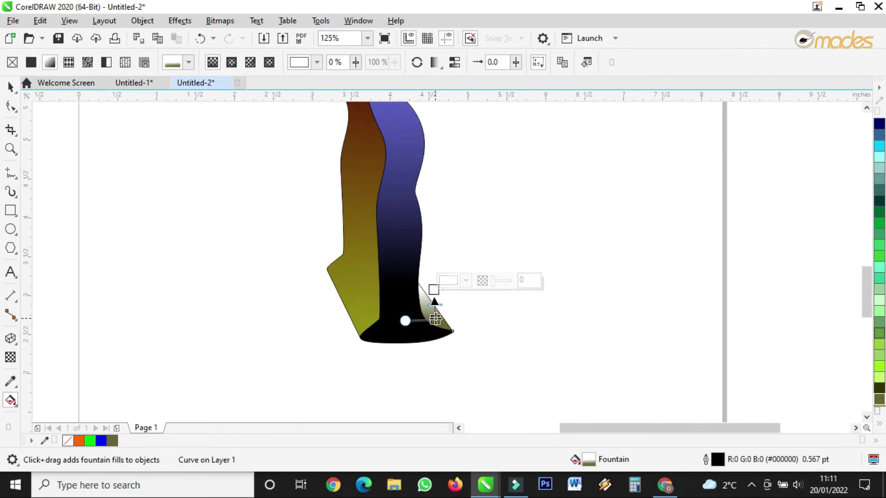
{"action": "left_click", "coordinate": [452, 320]}
{"action": "left_click_drag", "start_coordinate": [452, 319], "coordinate": [449, 344]}
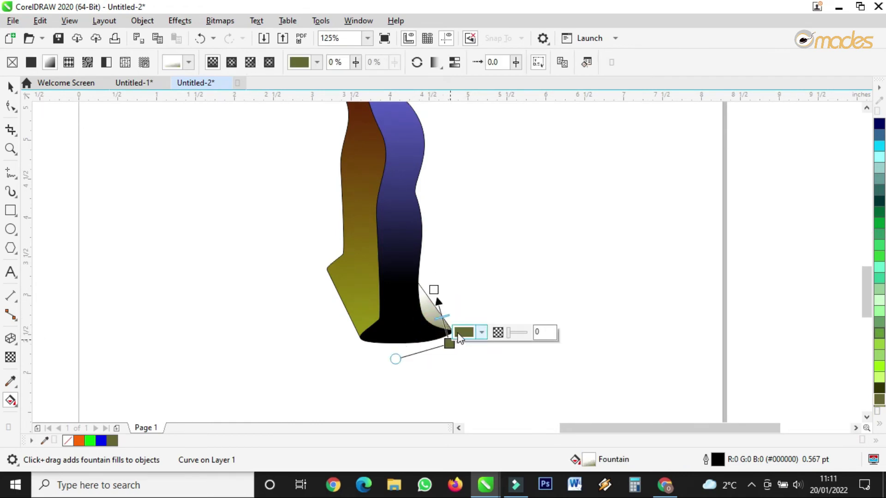
- Set the foot piece's gradient start node to darker olive #57571E and realign both nodes along the piece's slanted edge
{"action": "left_click", "coordinate": [465, 332]}
{"action": "left_click", "coordinate": [466, 123]}
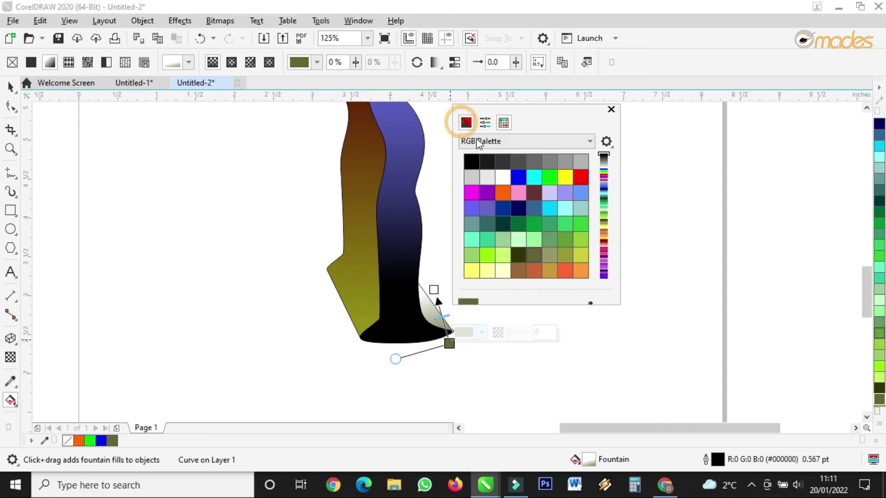
{"action": "left_click", "coordinate": [518, 212]}
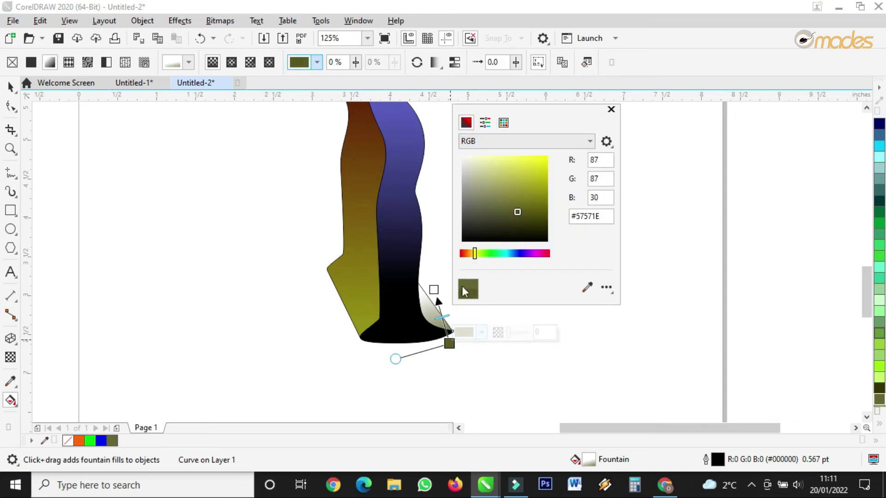
{"action": "left_click_drag", "start_coordinate": [449, 344], "coordinate": [446, 323]}
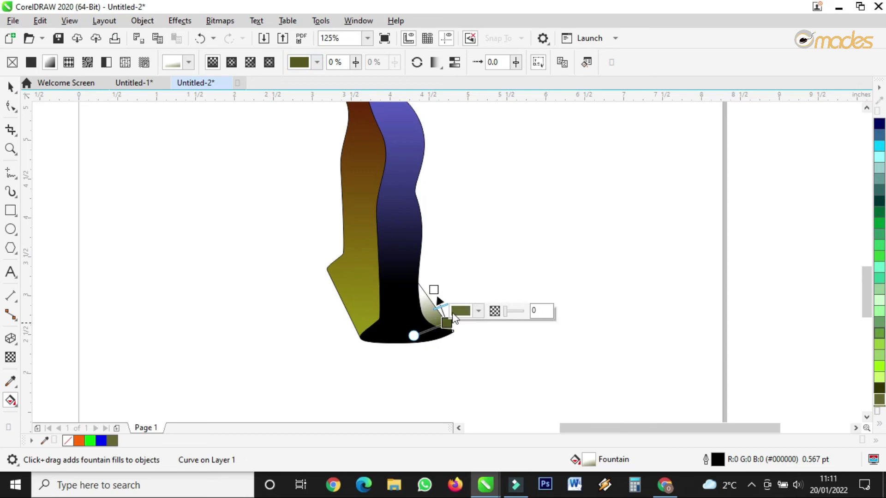
{"action": "left_click_drag", "start_coordinate": [434, 290], "coordinate": [421, 270]}
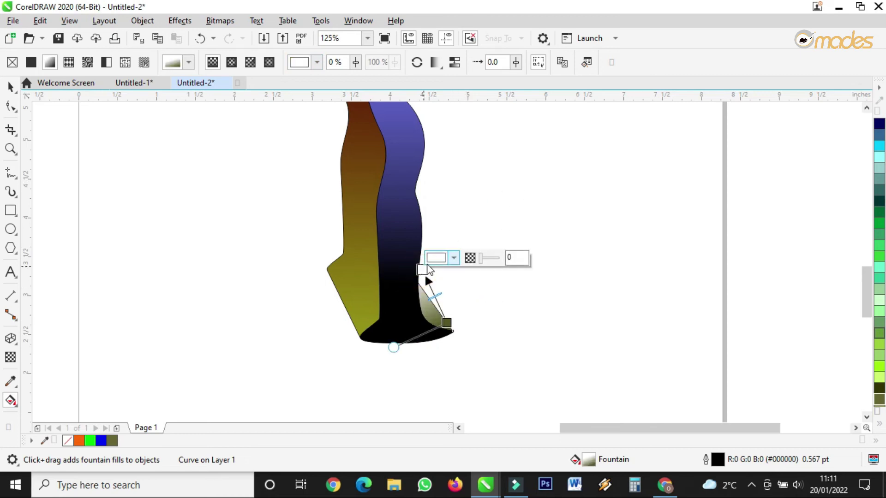
- Set the white end node of the foot piece's gradient to orange #FC911F
{"action": "left_click", "coordinate": [436, 257]}
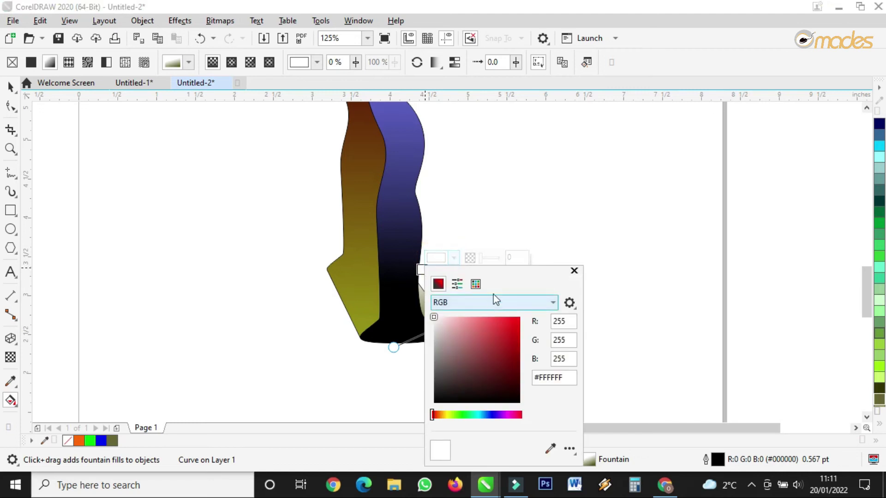
{"action": "left_click_drag", "start_coordinate": [500, 271], "coordinate": [621, 228]}
{"action": "left_click", "coordinate": [561, 372]}
{"action": "left_click", "coordinate": [608, 291]}
{"action": "left_click_drag", "start_coordinate": [610, 291], "coordinate": [637, 317]}
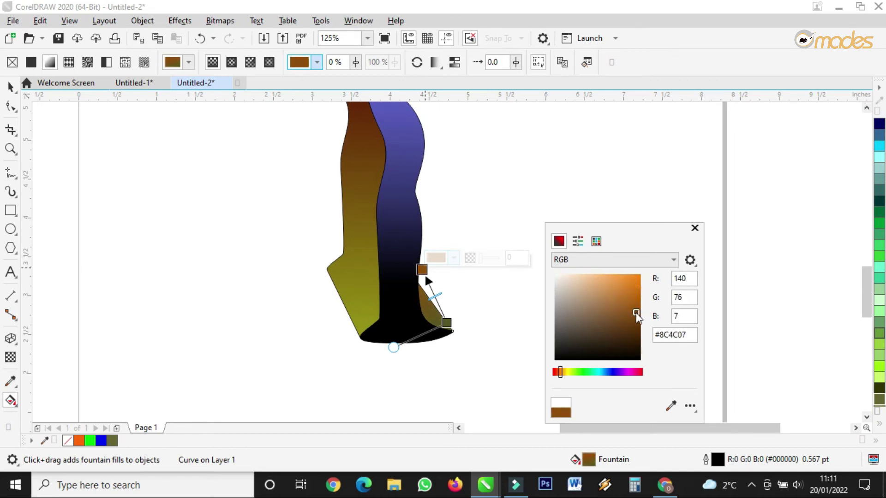
{"action": "left_click_drag", "start_coordinate": [637, 317], "coordinate": [631, 276]}
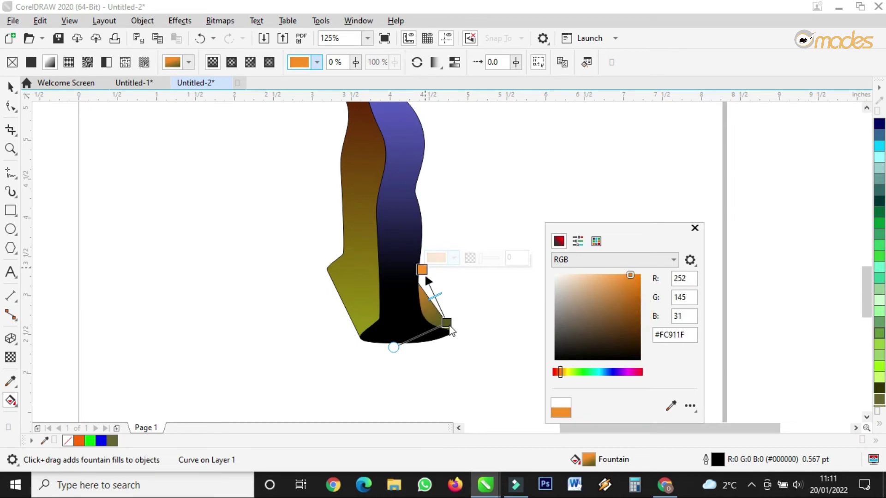
- Move the foot piece gradient's orange end node onto the stem's base, set the start node to dark olive #242406, and nudge it inward
{"action": "left_click", "coordinate": [450, 328]}
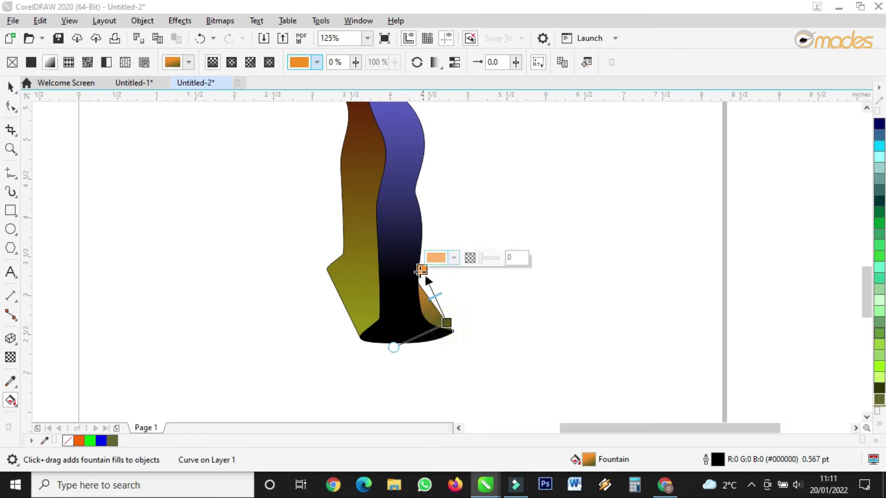
{"action": "left_click", "coordinate": [403, 301]}
{"action": "left_click", "coordinate": [446, 323]}
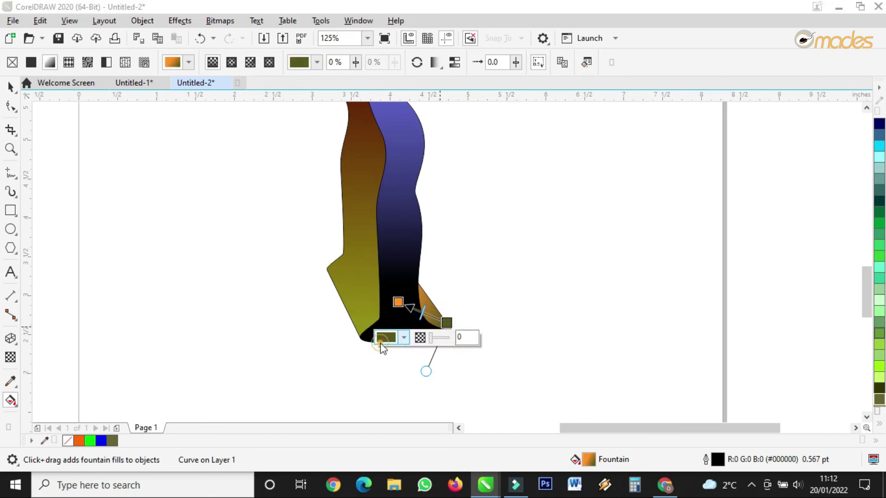
{"action": "left_click", "coordinate": [386, 338]}
{"action": "left_click_drag", "start_coordinate": [450, 245], "coordinate": [453, 247]}
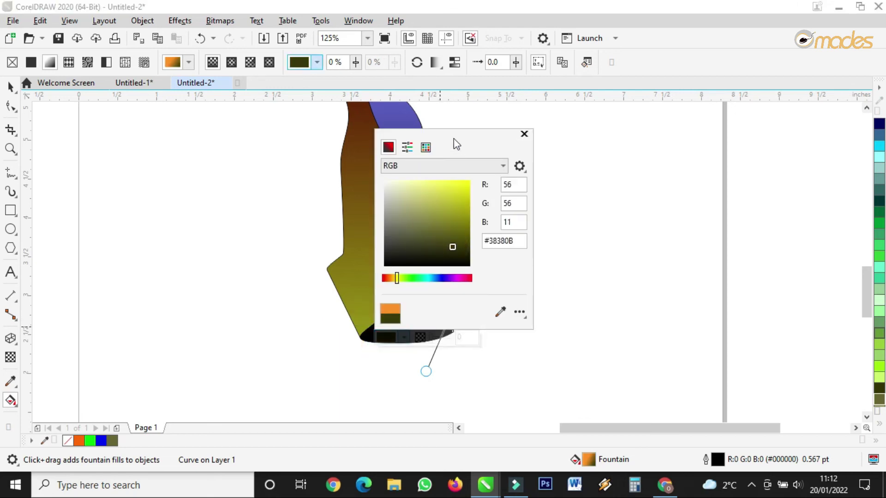
{"action": "left_click_drag", "start_coordinate": [454, 138], "coordinate": [639, 132]}
{"action": "left_click_drag", "start_coordinate": [636, 240], "coordinate": [639, 247]}
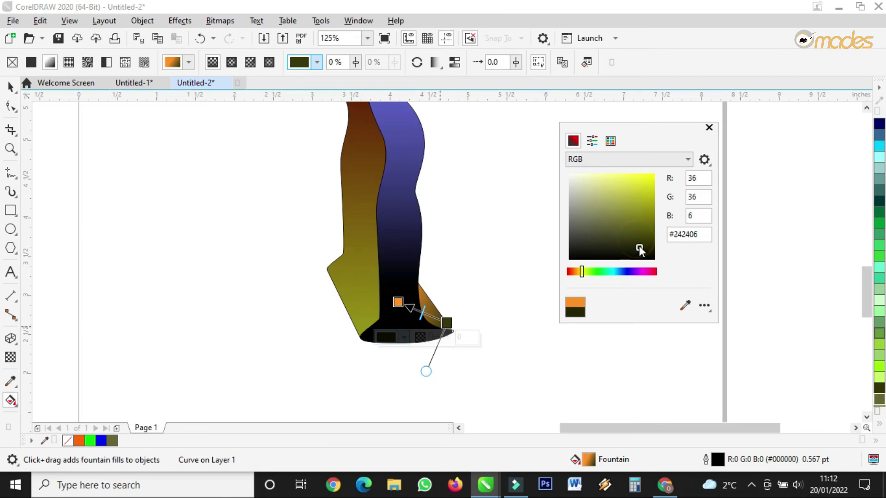
{"action": "left_click_drag", "start_coordinate": [447, 323], "coordinate": [441, 327]}
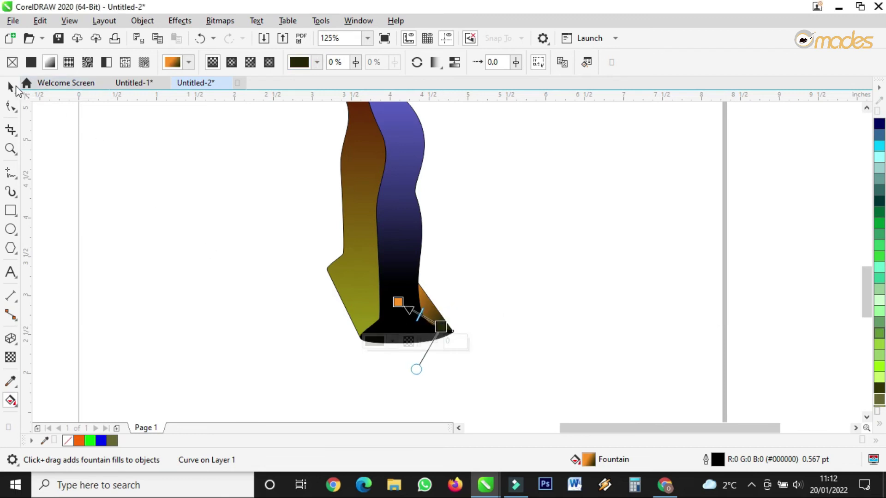
- Select all the flower head pieces and set their outline width to None
{"action": "left_click", "coordinate": [10, 87]}
{"action": "scroll", "coordinate": [434, 310], "scroll_direction": "down", "scroll_amount": 2}
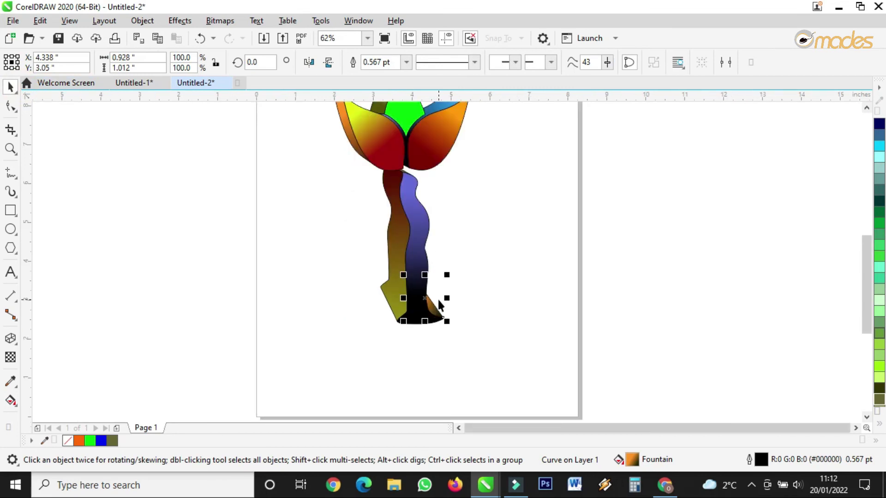
{"action": "scroll", "coordinate": [437, 184], "scroll_direction": "down", "scroll_amount": 4}
{"action": "scroll", "coordinate": [437, 184], "scroll_direction": "up", "scroll_amount": 5}
{"action": "scroll", "coordinate": [437, 184], "scroll_direction": "down", "scroll_amount": 2}
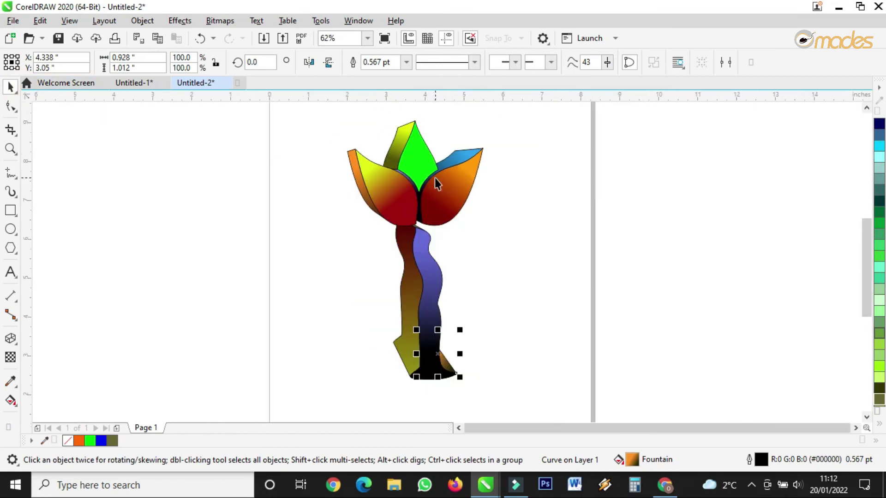
{"action": "left_click_drag", "start_coordinate": [306, 113], "coordinate": [566, 289]}
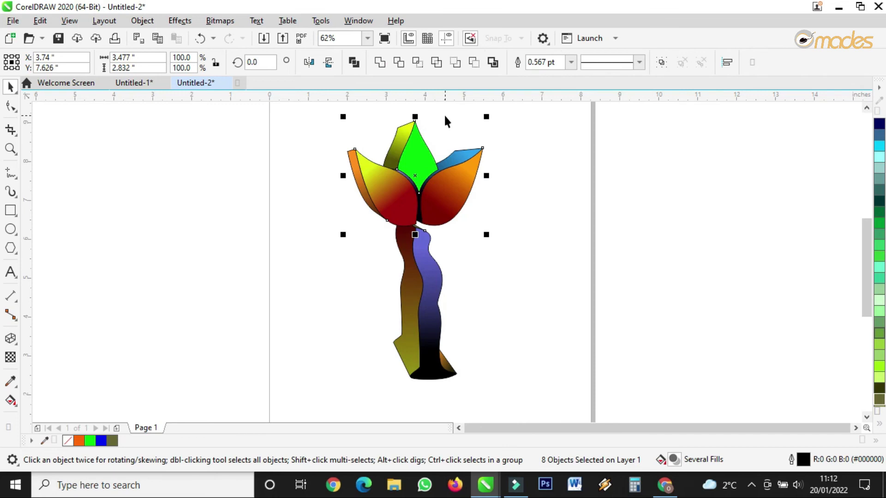
{"action": "scroll", "coordinate": [445, 119], "scroll_direction": "up", "scroll_amount": 4}
{"action": "left_click", "coordinate": [572, 62]}
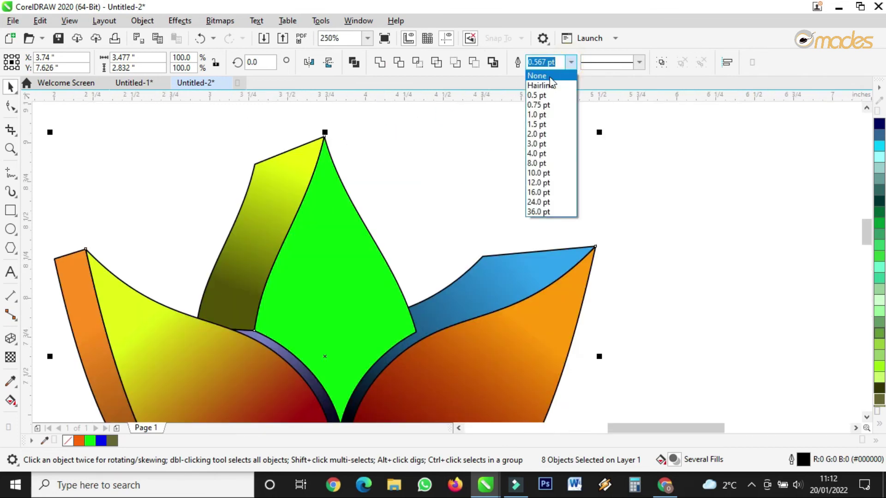
{"action": "left_click", "coordinate": [537, 73]}
{"action": "scroll", "coordinate": [441, 154], "scroll_direction": "down", "scroll_amount": 4}
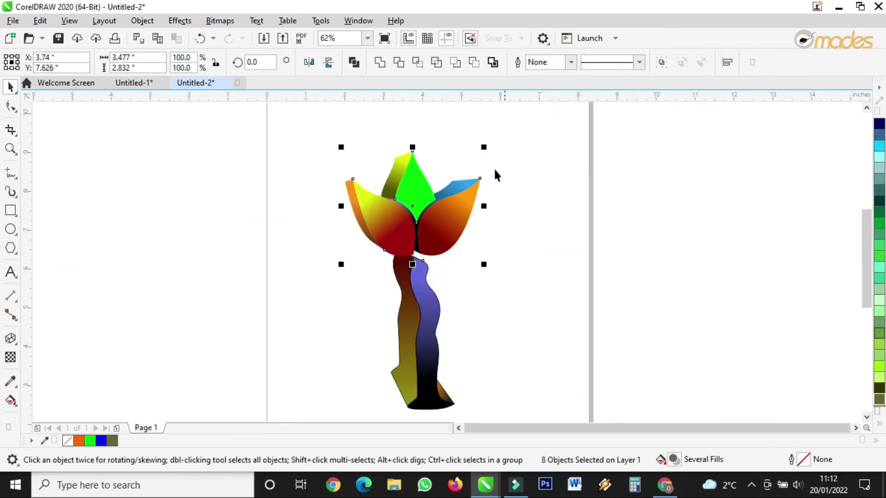
{"action": "scroll", "coordinate": [446, 170], "scroll_direction": "up", "scroll_amount": 2}
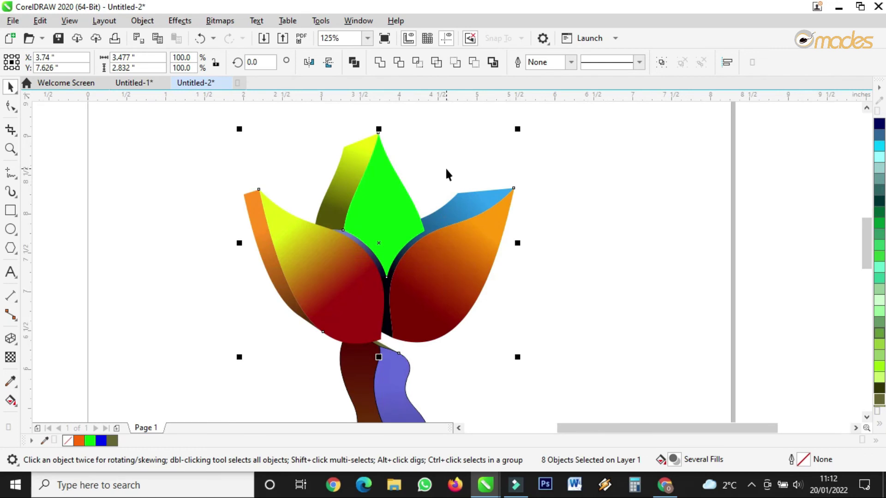
- Give the selected flower head pieces a white 1.5 pt outline and deselect them
{"action": "left_click", "coordinate": [571, 62]}
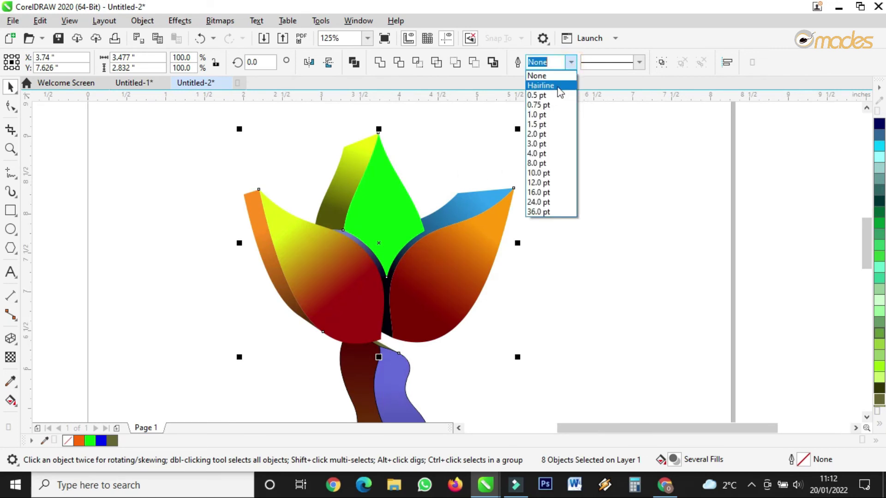
{"action": "left_click", "coordinate": [535, 123]}
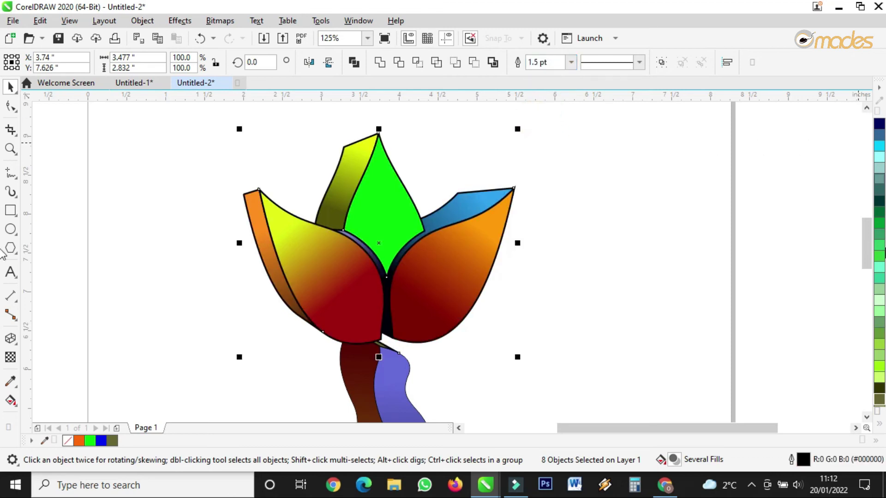
{"action": "left_click", "coordinate": [879, 425]}
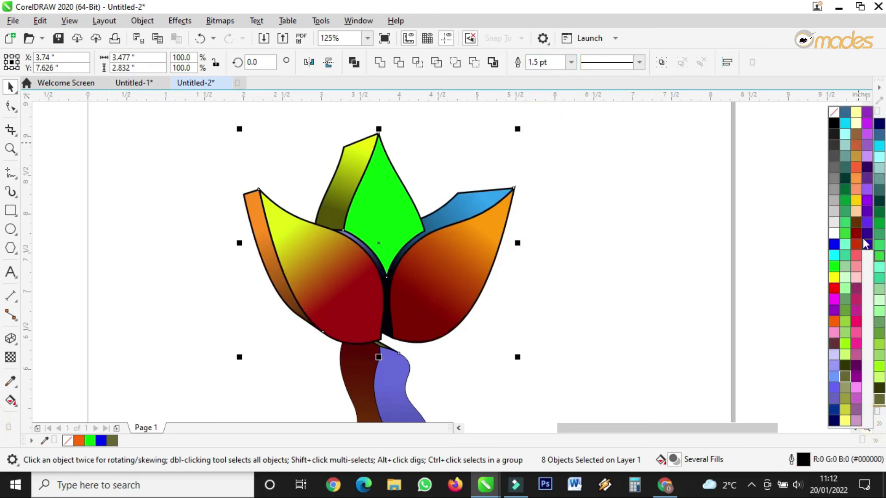
{"action": "right_click", "coordinate": [834, 234]}
{"action": "left_click", "coordinate": [607, 227]}
{"action": "scroll", "coordinate": [503, 172], "scroll_direction": "down", "scroll_amount": 2}
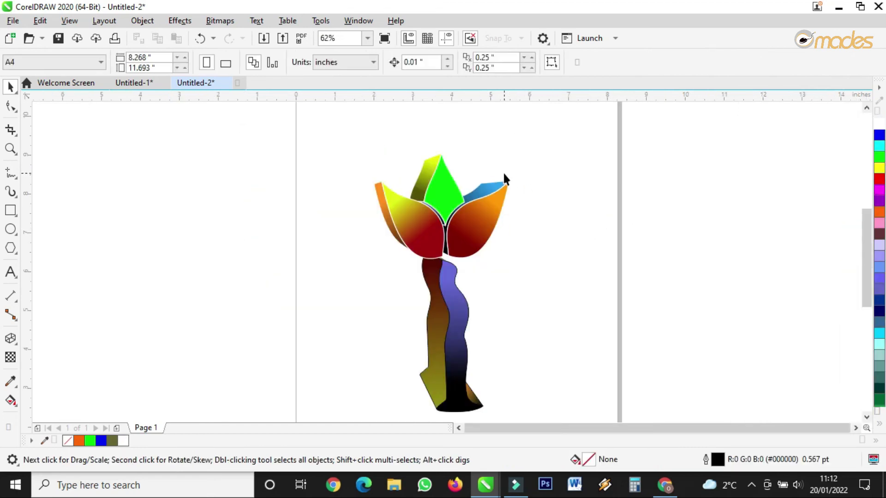
- Set the dark red start node of the front left petal's gradient to dark blue #10376E
{"action": "scroll", "coordinate": [471, 225], "scroll_direction": "up", "scroll_amount": 2}
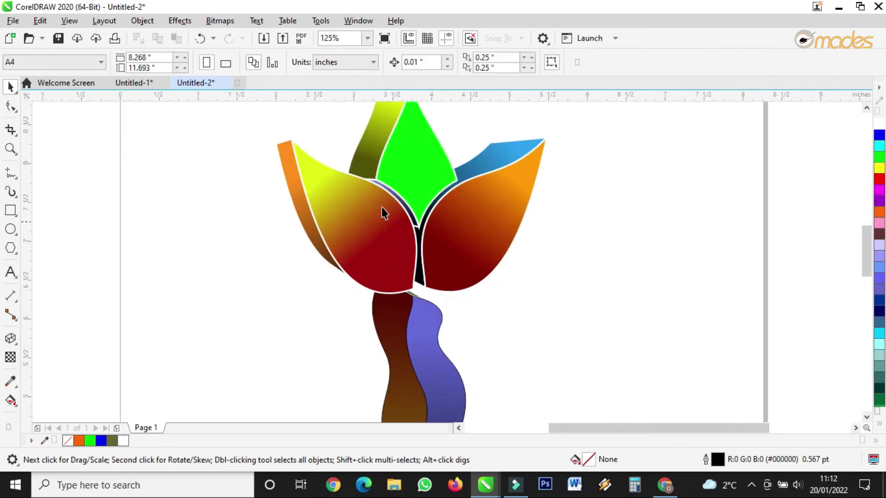
{"action": "left_click", "coordinate": [356, 206]}
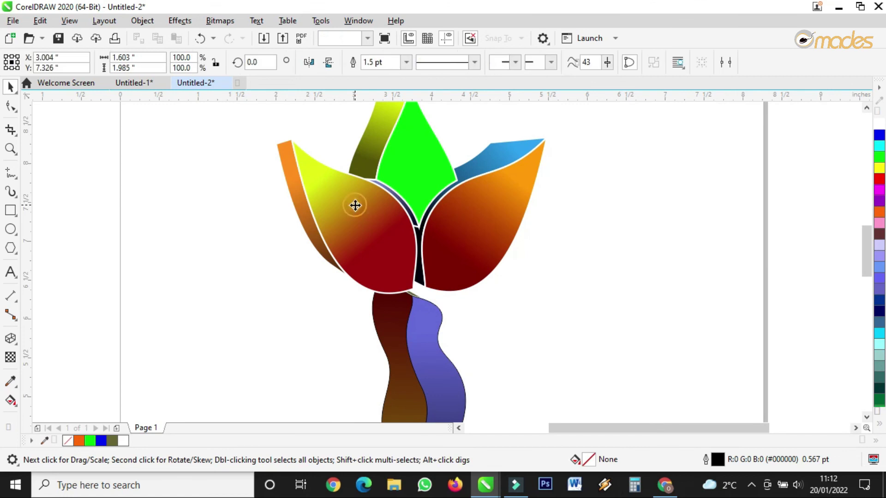
{"action": "left_click", "coordinate": [9, 401]}
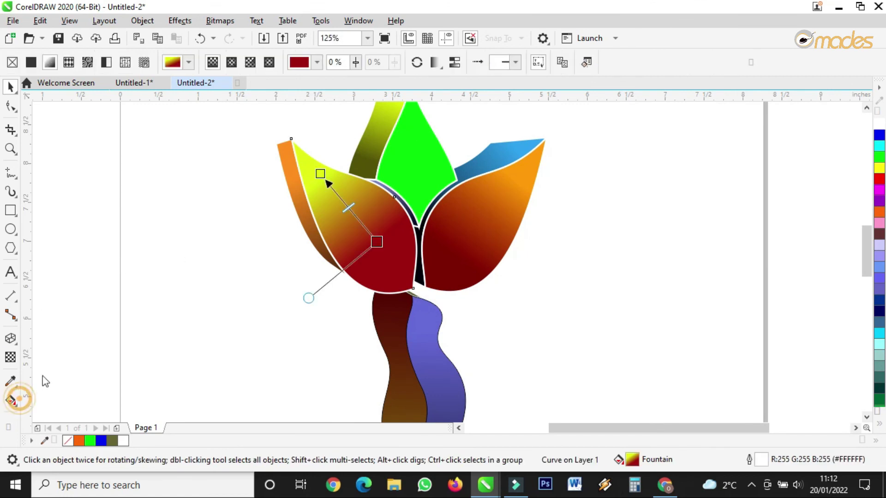
{"action": "left_click", "coordinate": [377, 244]}
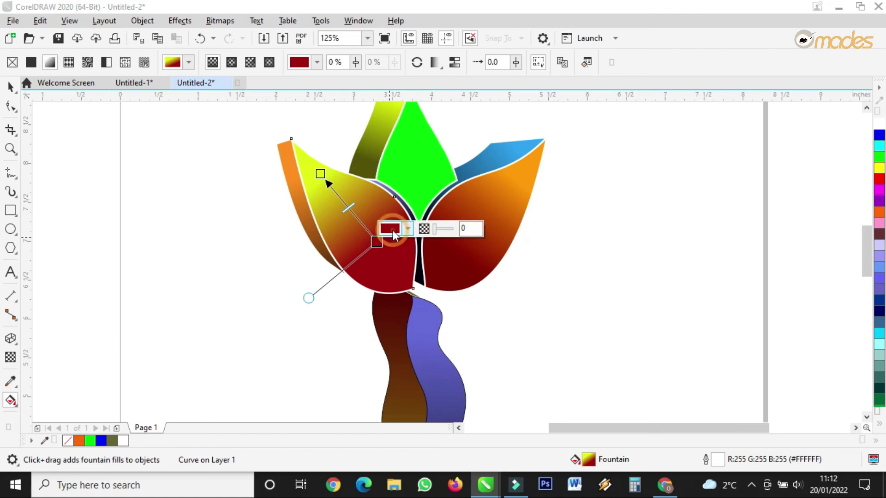
{"action": "left_click", "coordinate": [408, 229]}
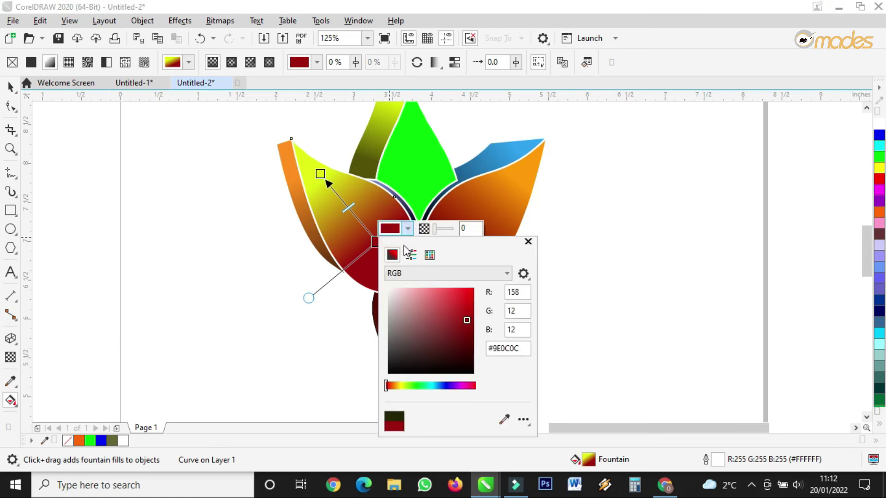
{"action": "left_click", "coordinate": [441, 387]}
{"action": "left_click_drag", "start_coordinate": [455, 340], "coordinate": [460, 342]}
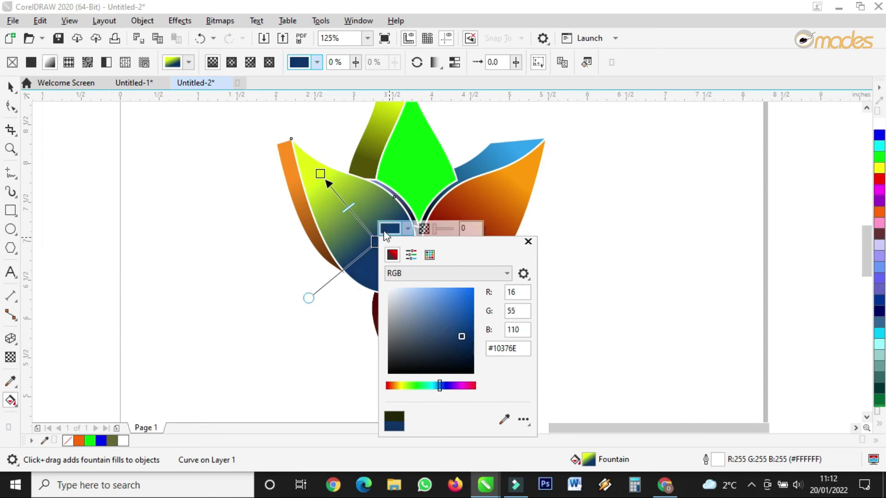
{"action": "left_click", "coordinate": [312, 188]}
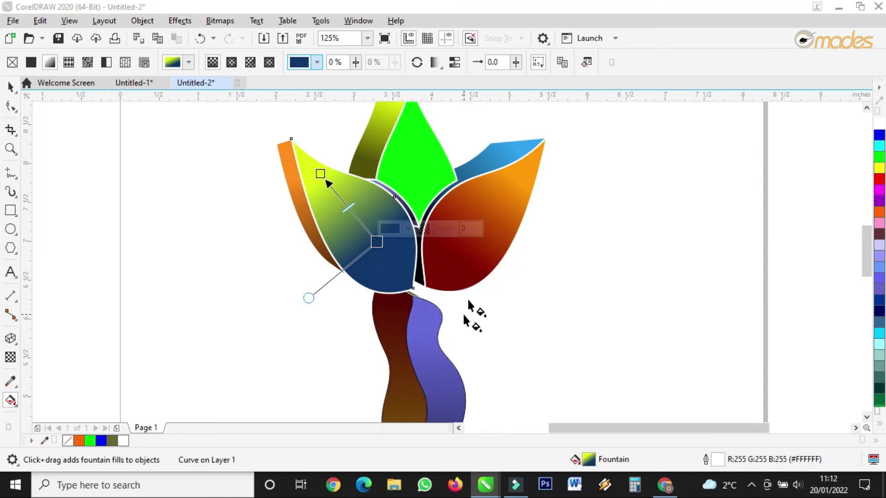
- Select the front right petal's gradient and set its orange end node to yellow
{"action": "left_click", "coordinate": [471, 264]}
{"action": "scroll", "coordinate": [496, 312], "scroll_direction": "down", "scroll_amount": 2}
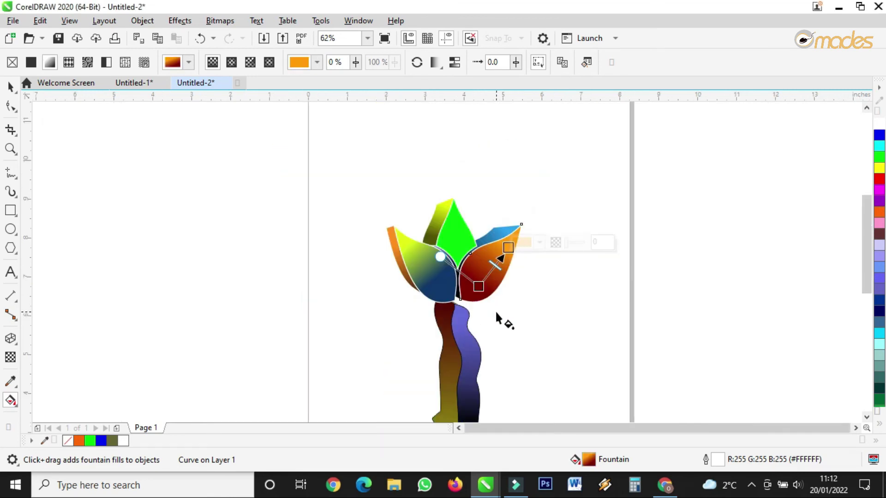
{"action": "left_click", "coordinate": [478, 287]}
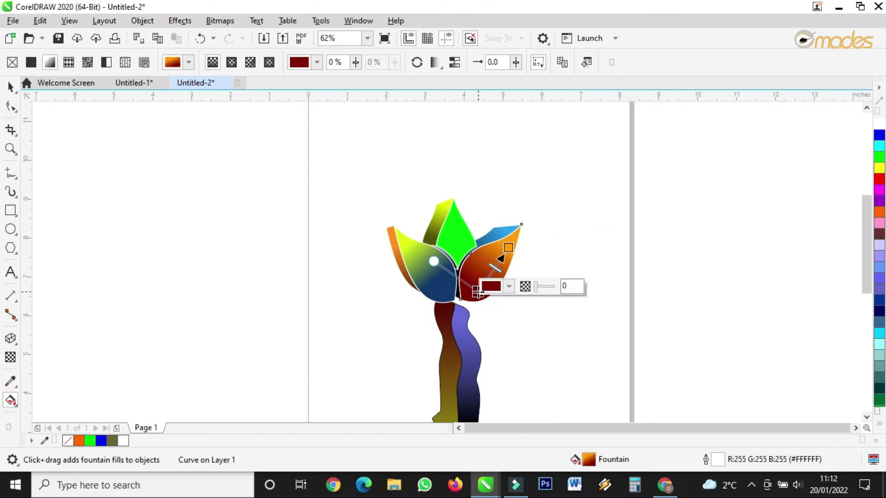
{"action": "left_click_drag", "start_coordinate": [500, 241], "coordinate": [508, 249]}
{"action": "scroll", "coordinate": [477, 290], "scroll_direction": "up", "scroll_amount": 2}
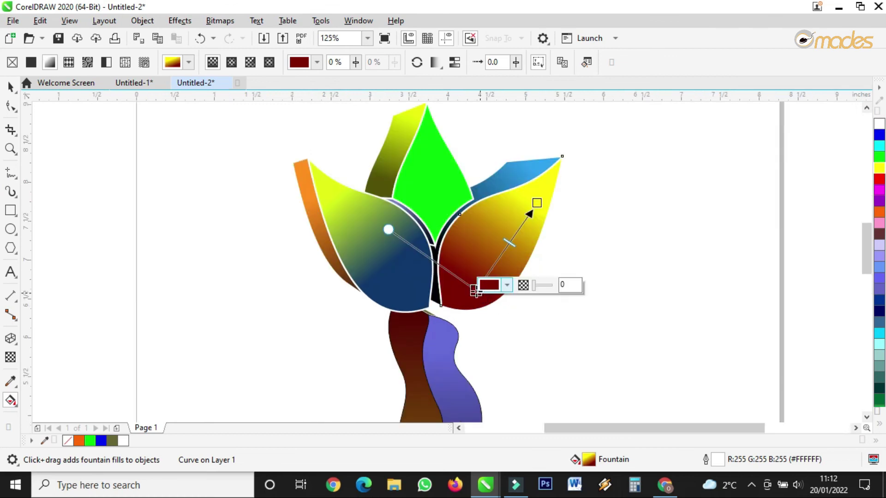
- Set the dark red start node of the front right petal's gradient to orange and deselect the petal
{"action": "left_click", "coordinate": [880, 169]}
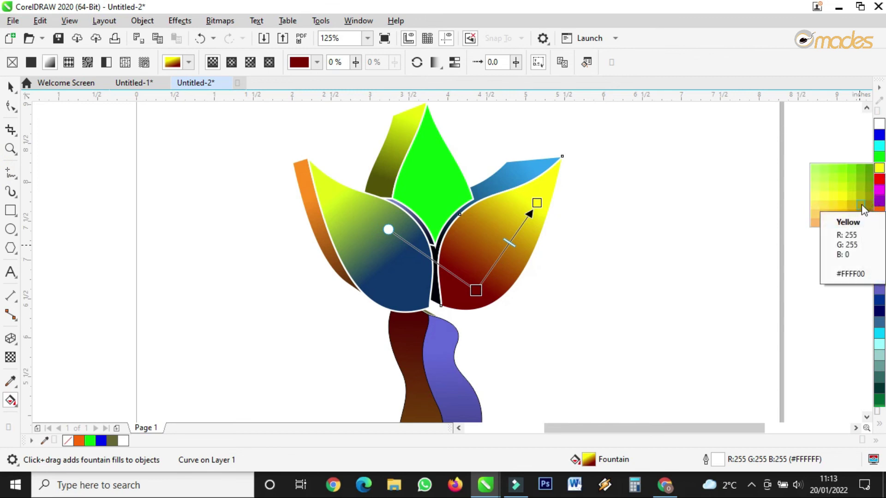
{"action": "left_click", "coordinate": [870, 202]}
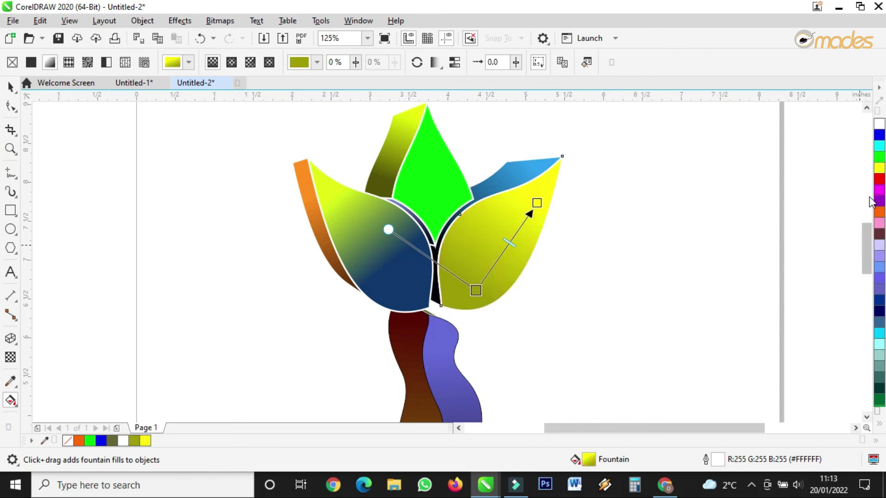
{"action": "left_click_drag", "start_coordinate": [881, 213], "coordinate": [475, 289]}
{"action": "scroll", "coordinate": [475, 289], "scroll_direction": "down", "scroll_amount": 1}
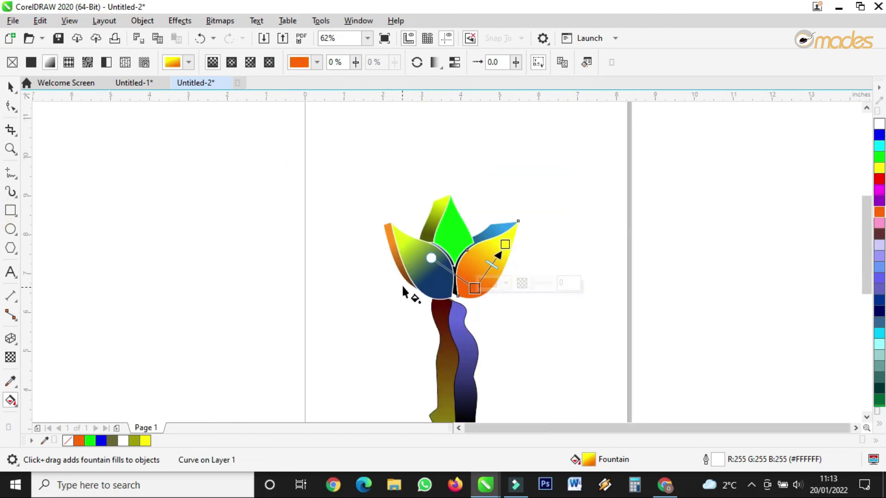
{"action": "key", "text": "Escape"}
{"action": "scroll", "coordinate": [457, 261], "scroll_direction": "down", "scroll_amount": 1}
{"action": "scroll", "coordinate": [450, 272], "scroll_direction": "up", "scroll_amount": 1}
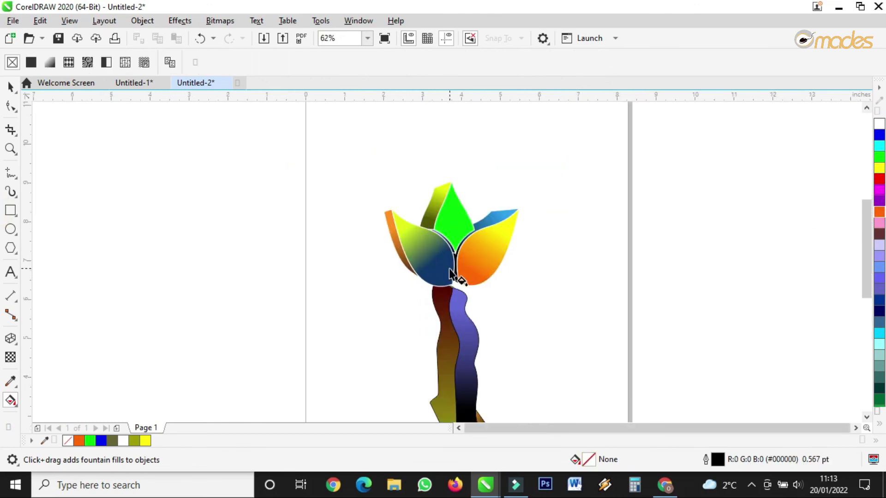
- Fit the flower and stem in view and examine the recoloured petals in a full-screen preview
{"action": "left_click", "coordinate": [10, 148]}
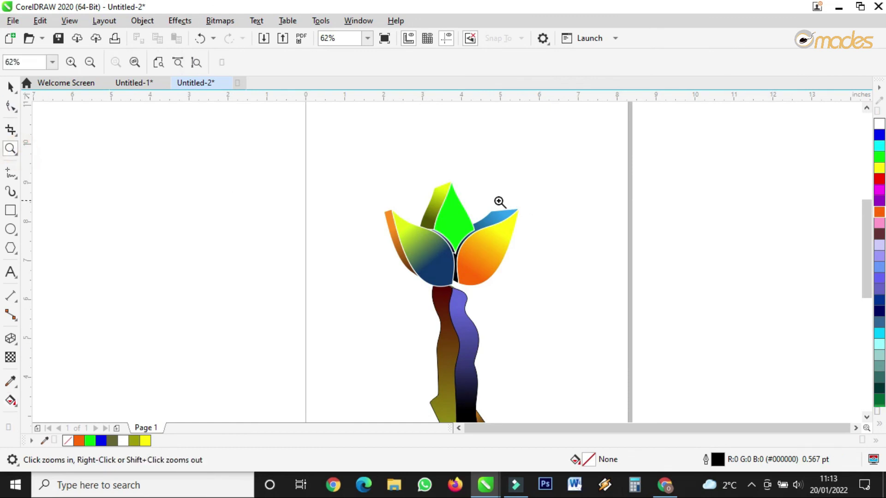
{"action": "right_click", "coordinate": [428, 198]}
{"action": "left_click_drag", "start_coordinate": [394, 180], "coordinate": [489, 330]}
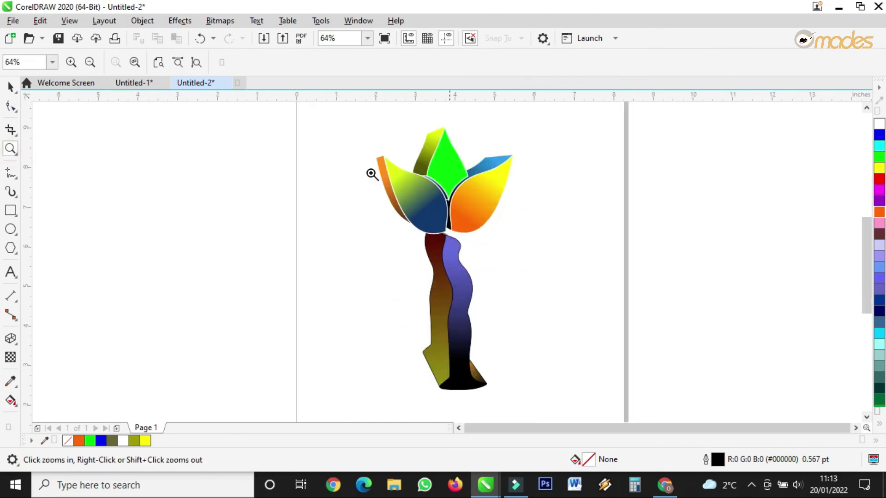
{"action": "left_click", "coordinate": [384, 38]}
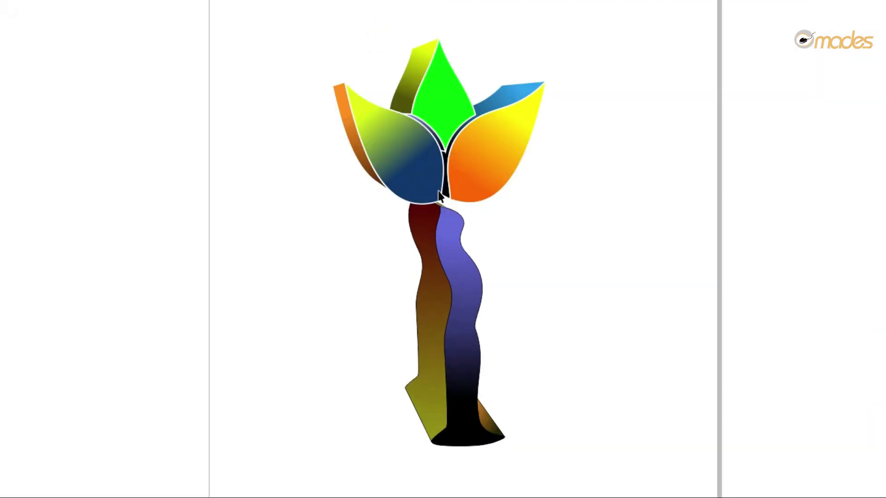
{"action": "left_click", "coordinate": [465, 257]}
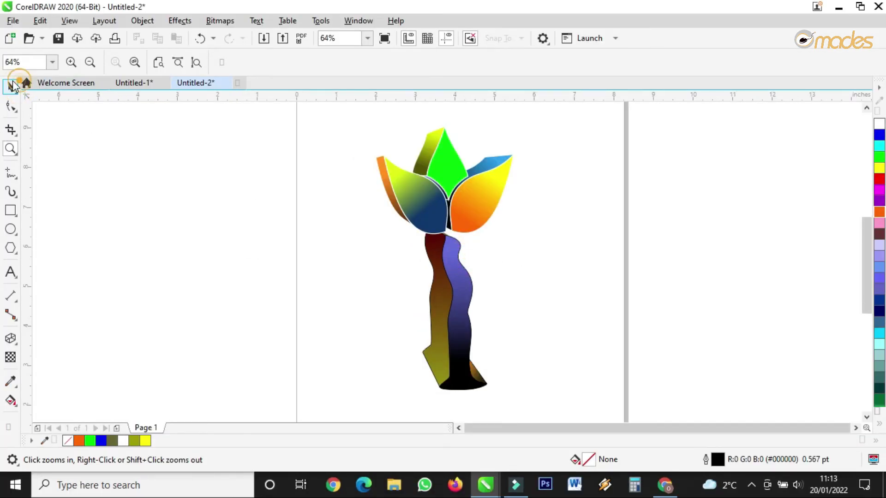
- Remove the black outlines from the stem's blue front piece and brown side piece
{"action": "left_click", "coordinate": [11, 87]}
{"action": "scroll", "coordinate": [487, 272], "scroll_direction": "up", "scroll_amount": 3}
{"action": "left_click", "coordinate": [445, 241]}
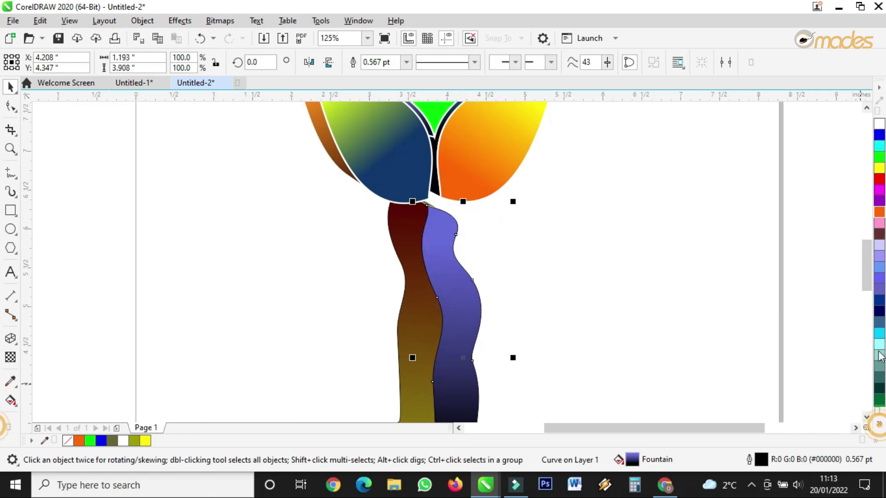
{"action": "left_click", "coordinate": [880, 430]}
{"action": "left_click", "coordinate": [627, 245]}
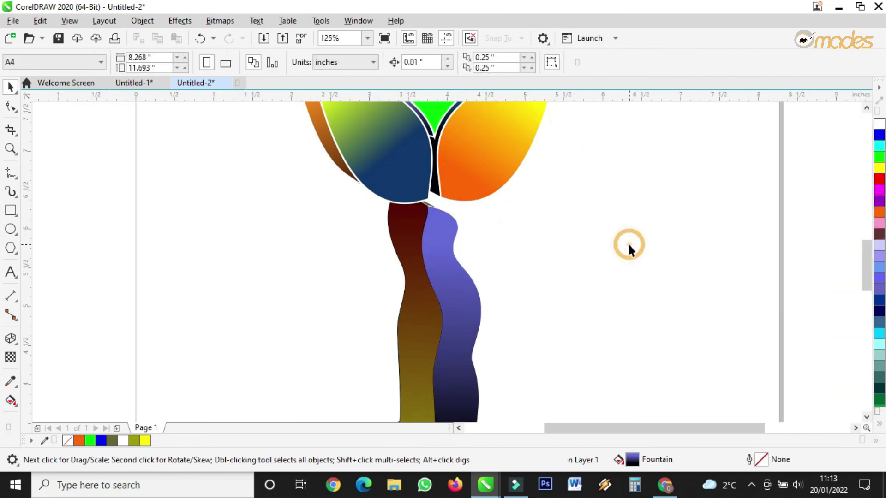
{"action": "left_click", "coordinate": [429, 322]}
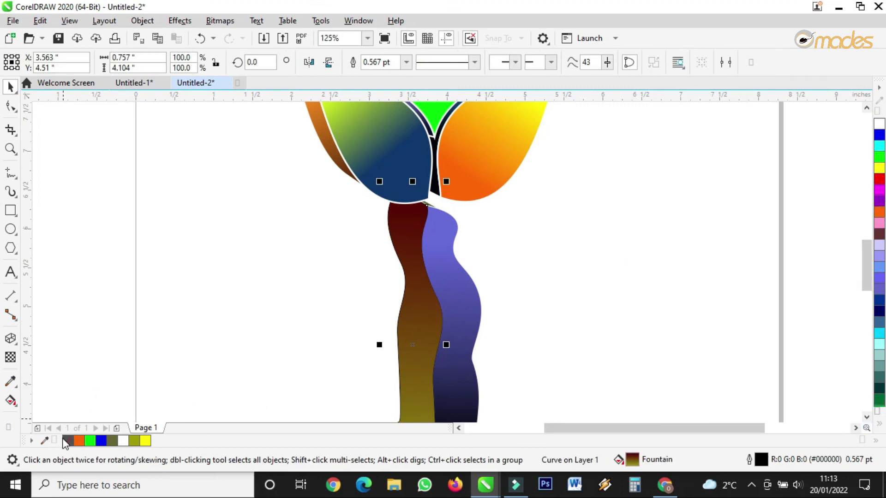
{"action": "left_click", "coordinate": [334, 263]}
{"action": "scroll", "coordinate": [404, 304], "scroll_direction": "down", "scroll_amount": 1}
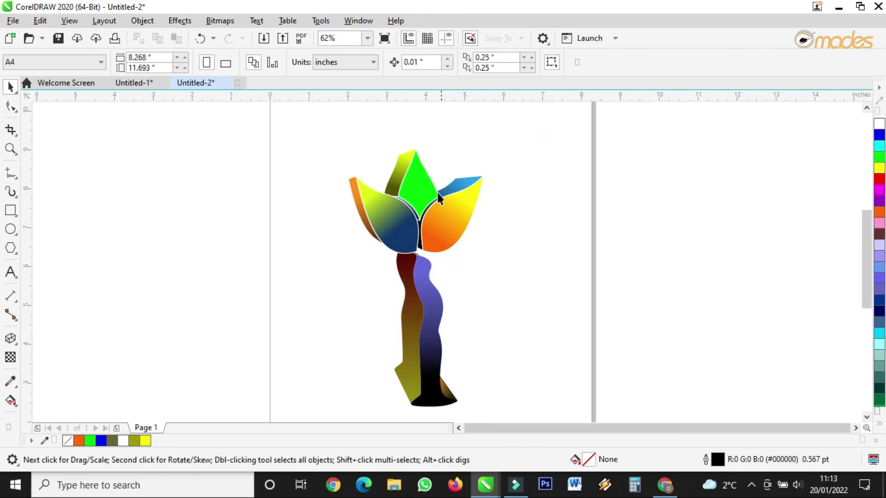
- Select the flower head's green petal and extruded side pieces, remove their white outlines, and deselect them
{"action": "scroll", "coordinate": [439, 203], "scroll_direction": "up", "scroll_amount": 1}
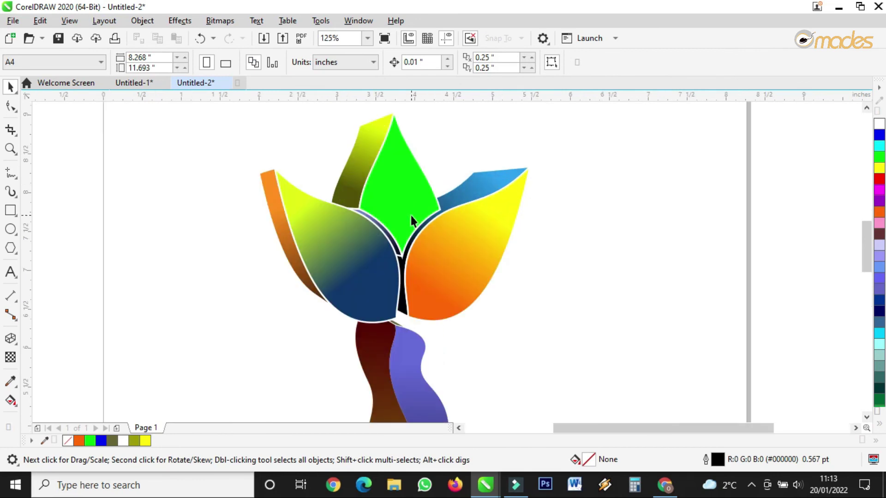
{"action": "scroll", "coordinate": [411, 215], "scroll_direction": "down", "scroll_amount": 1}
{"action": "left_click_drag", "start_coordinate": [255, 125], "coordinate": [485, 254]}
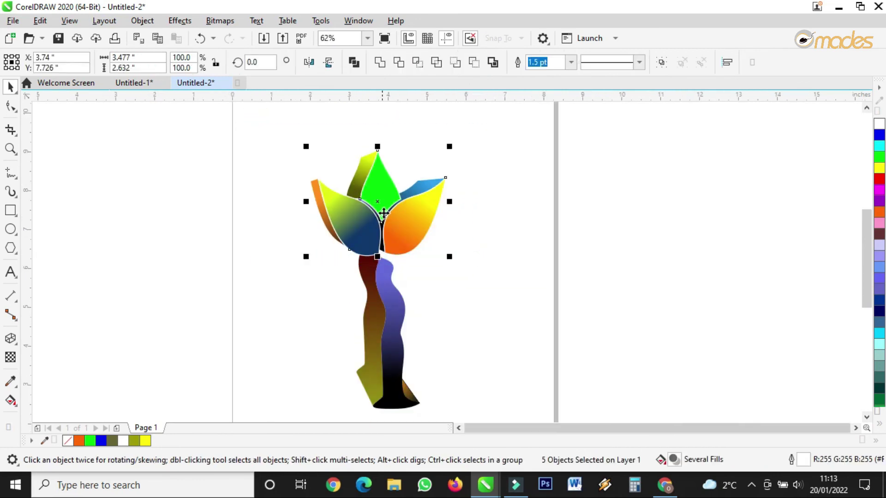
{"action": "scroll", "coordinate": [387, 208], "scroll_direction": "up", "scroll_amount": 1}
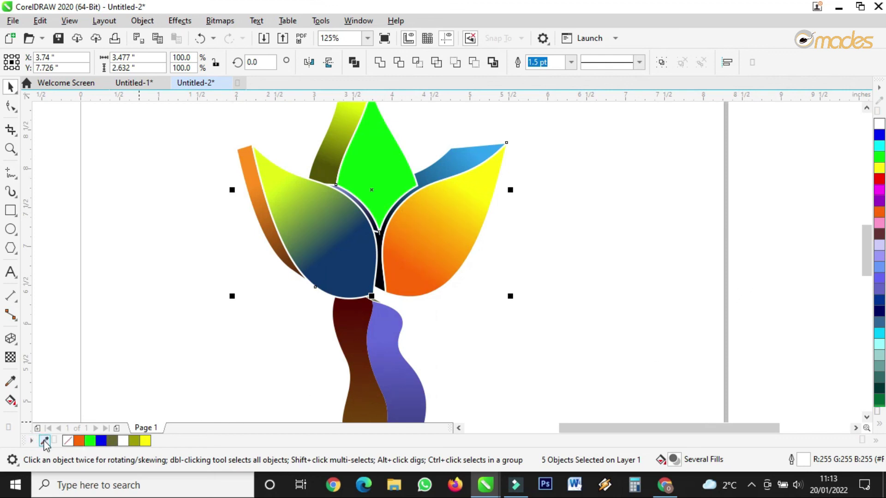
{"action": "right_click", "coordinate": [68, 441]}
{"action": "left_click", "coordinate": [619, 260]}
- Move the black start node of the blue side piece's gradient slightly toward its light blue tip
{"action": "scroll", "coordinate": [422, 291], "scroll_direction": "down", "scroll_amount": 1}
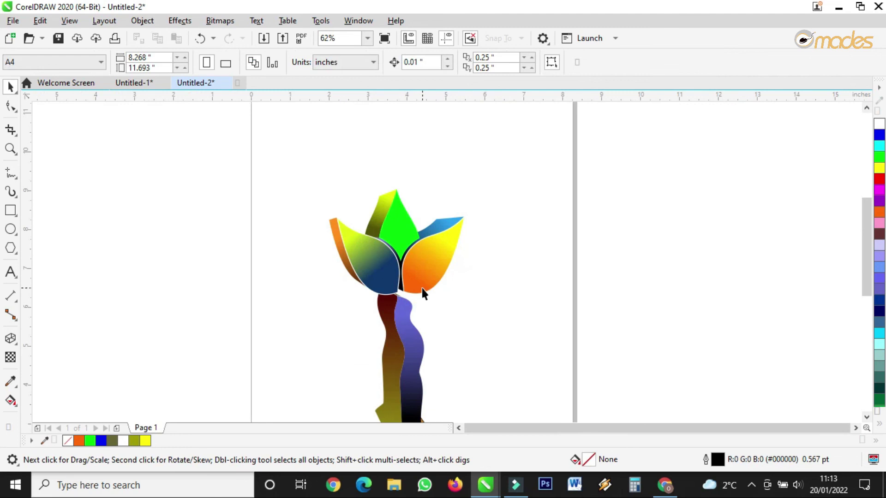
{"action": "scroll", "coordinate": [418, 277], "scroll_direction": "up", "scroll_amount": 1}
{"action": "left_click", "coordinate": [447, 200]}
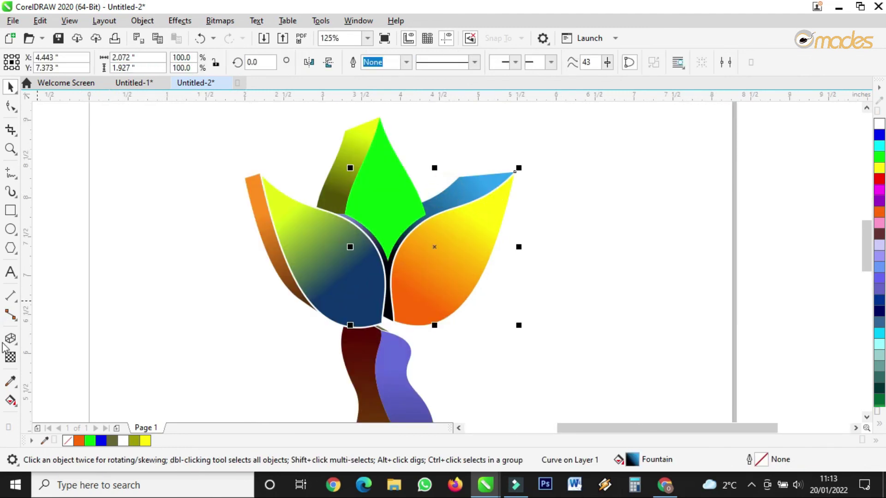
{"action": "left_click", "coordinate": [11, 401]}
{"action": "left_click_drag", "start_coordinate": [393, 260], "coordinate": [406, 245]}
{"action": "left_click", "coordinate": [482, 185]}
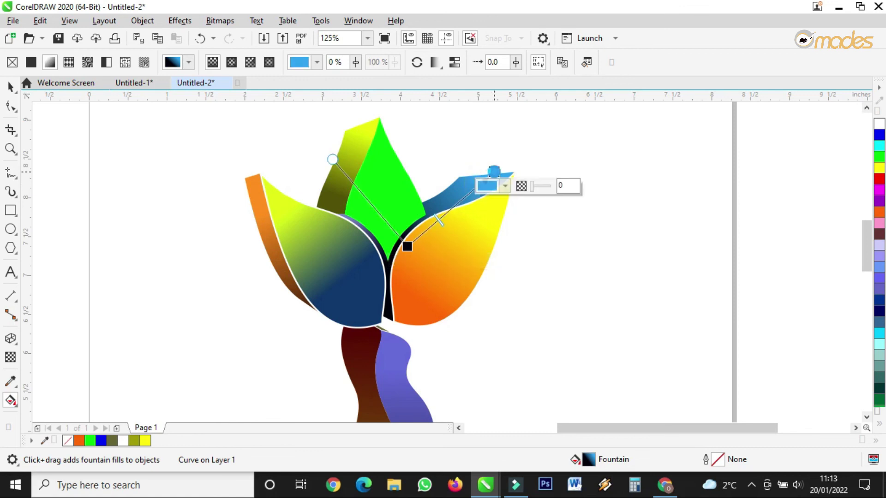
- Set the start node of the gradient on the green petal's yellow-olive side piece to dark olive #303007
{"action": "left_click", "coordinate": [361, 157]}
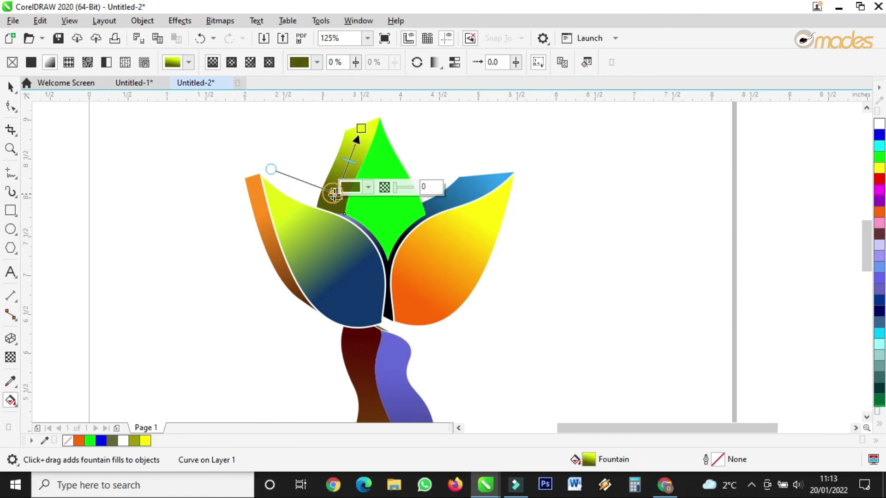
{"action": "left_click", "coordinate": [350, 192]}
{"action": "left_click", "coordinate": [420, 319]}
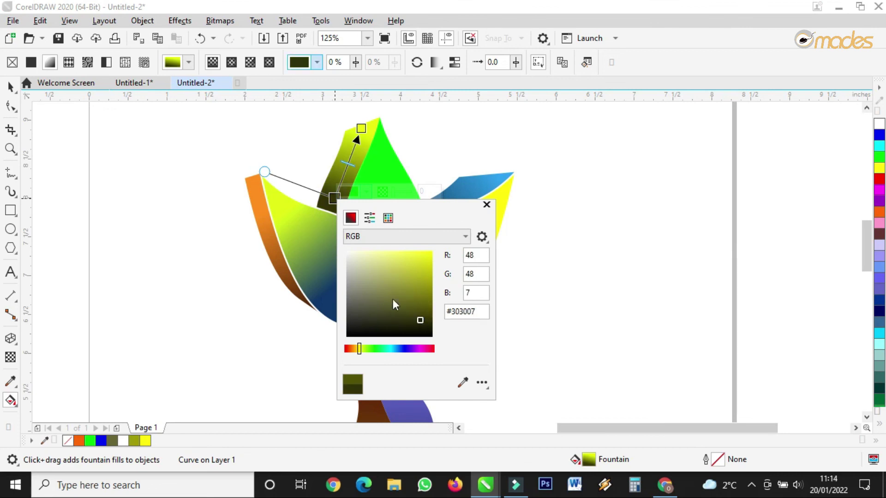
- Set the orange side piece's gradient start node to dark brown #211005, nudge it toward the orange end, and deselect the piece
{"action": "left_click", "coordinate": [273, 256]}
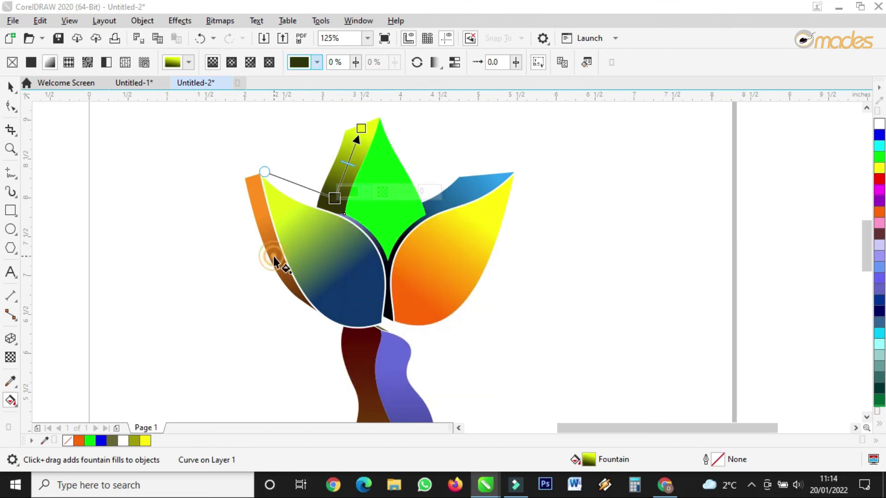
{"action": "left_click", "coordinate": [338, 294]}
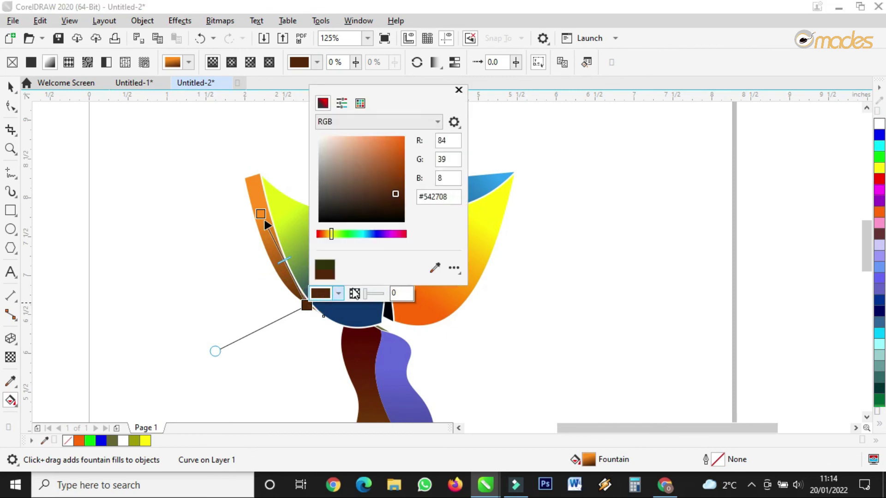
{"action": "left_click", "coordinate": [392, 210]}
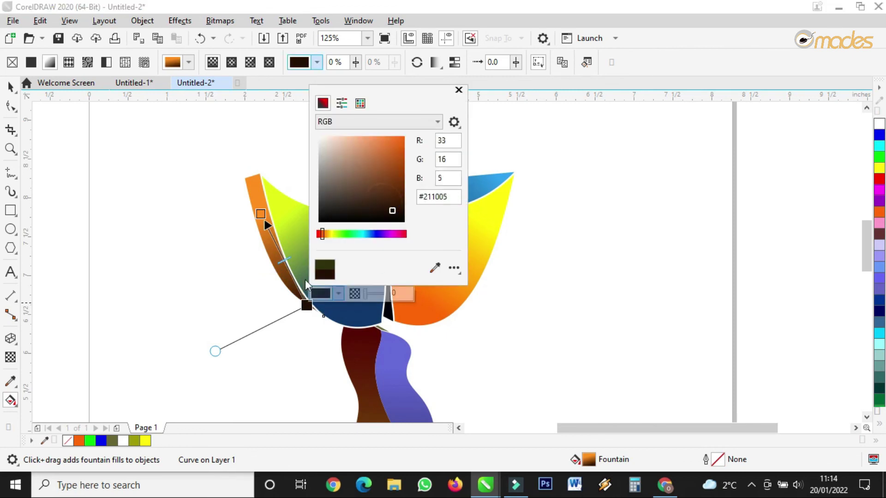
{"action": "left_click_drag", "start_coordinate": [307, 305], "coordinate": [295, 293]}
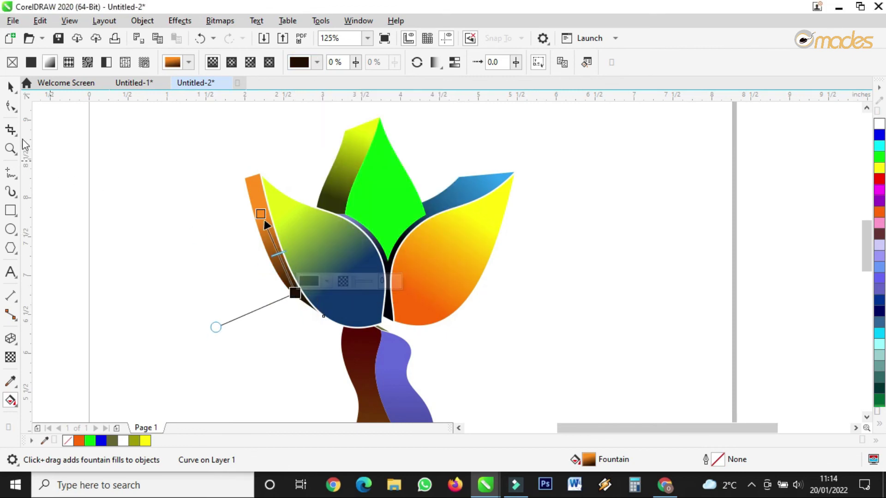
{"action": "left_click", "coordinate": [10, 87]}
{"action": "left_click", "coordinate": [496, 170]}
- Examine the complete logo from a distance and up close, and preview it full screen
{"action": "scroll", "coordinate": [481, 183], "scroll_direction": "down", "scroll_amount": 4}
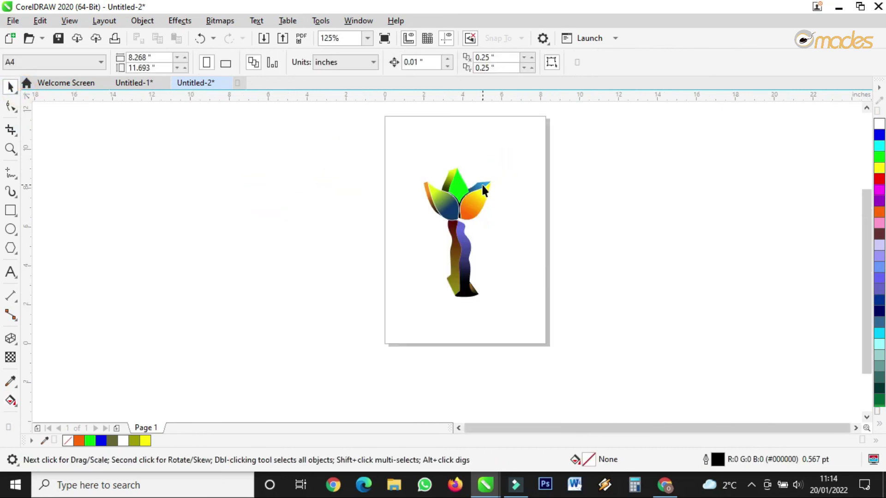
{"action": "left_click_drag", "start_coordinate": [519, 286], "coordinate": [534, 317]}
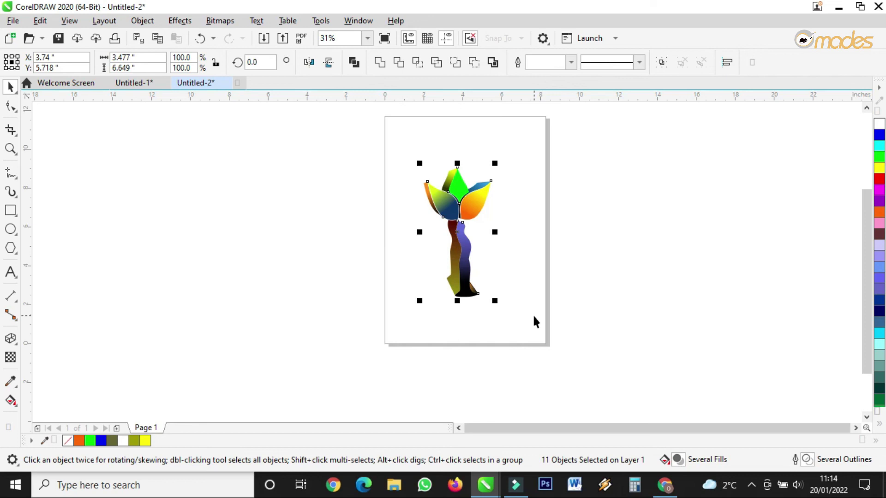
{"action": "scroll", "coordinate": [435, 179], "scroll_direction": "up", "scroll_amount": 4}
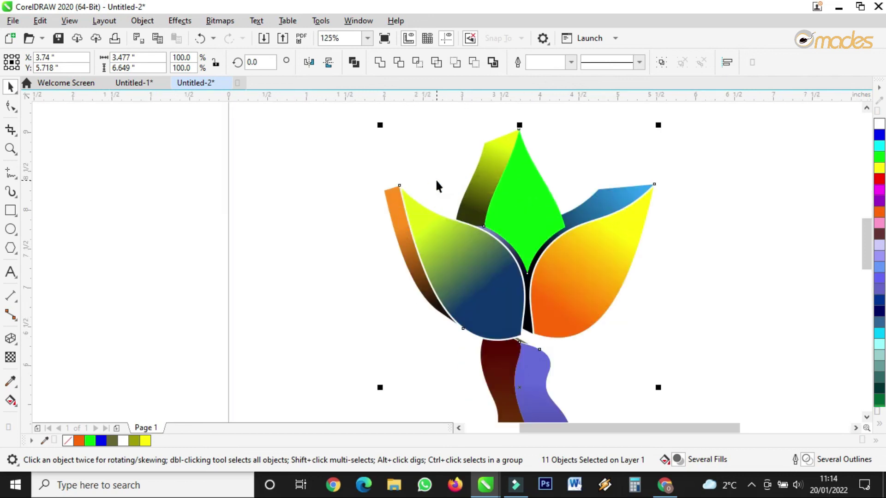
{"action": "left_click", "coordinate": [769, 267]}
{"action": "scroll", "coordinate": [544, 262], "scroll_direction": "down", "scroll_amount": 2}
{"action": "left_click", "coordinate": [10, 149]}
{"action": "right_click", "coordinate": [367, 146]}
{"action": "left_click_drag", "start_coordinate": [410, 160], "coordinate": [513, 317]}
{"action": "left_click", "coordinate": [386, 38]}
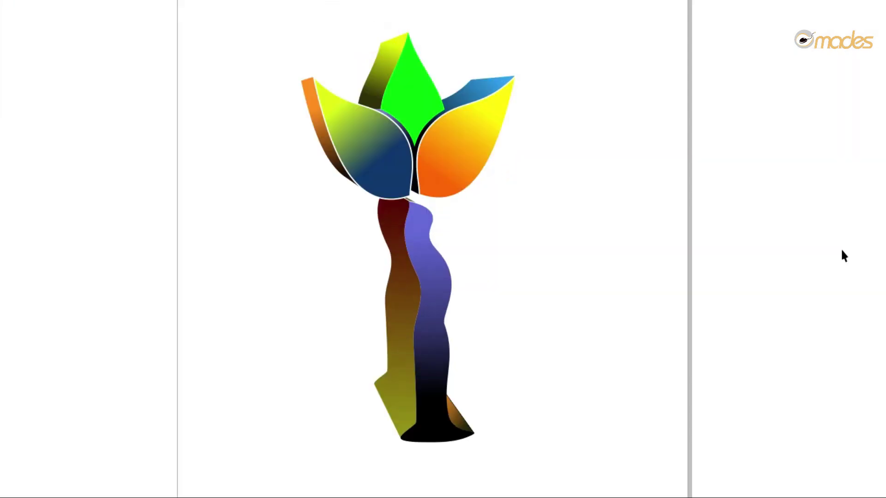